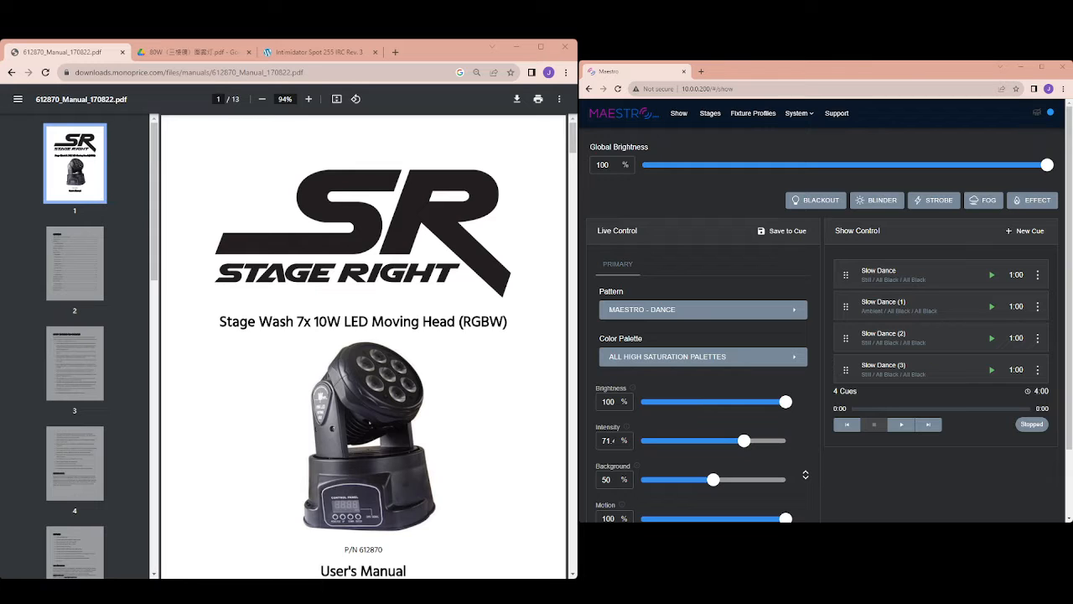
Step: Look over the covers of the SHEHDS LED Spot 80W and Intimidator Spot 255 IRC manuals, ending on the Stage Right manual
key(ctrl+Tab)
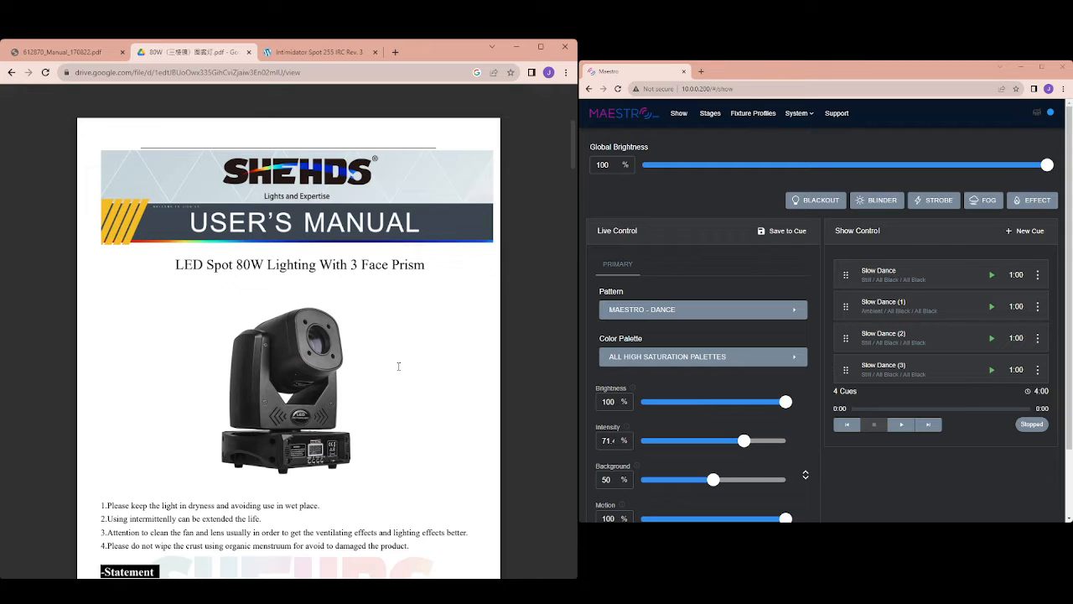
click(334, 52)
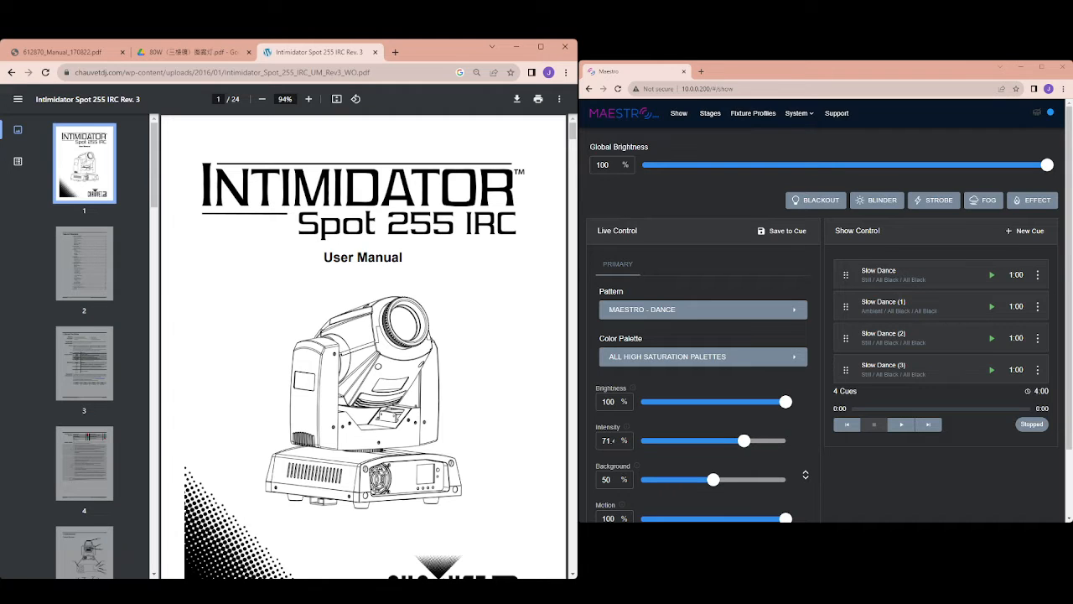
click(76, 57)
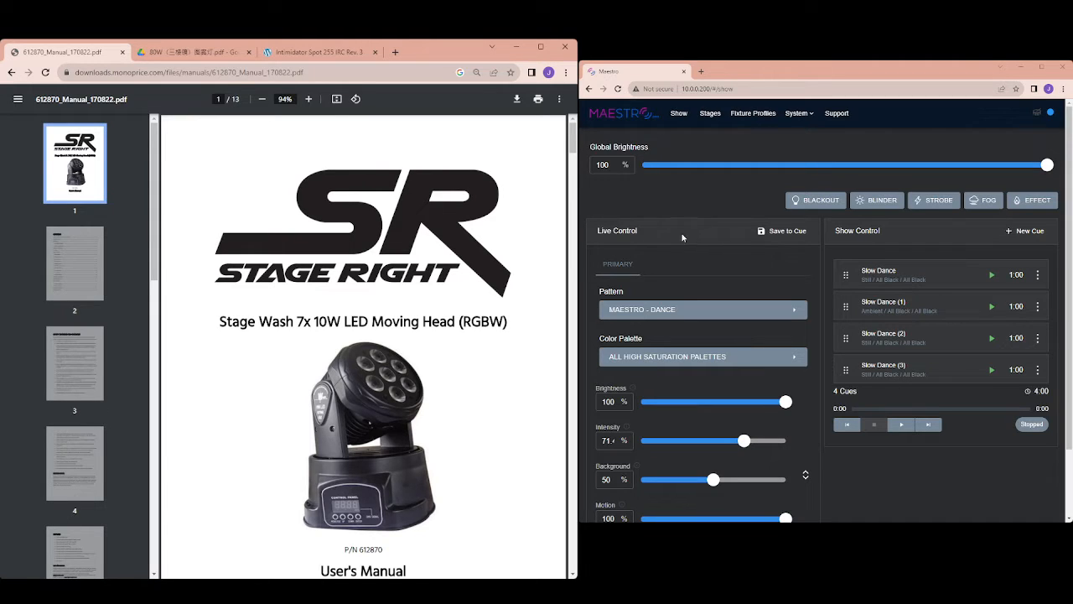
Step: View the available stages in Maestro and choose the JDJ Test stage
click(710, 113)
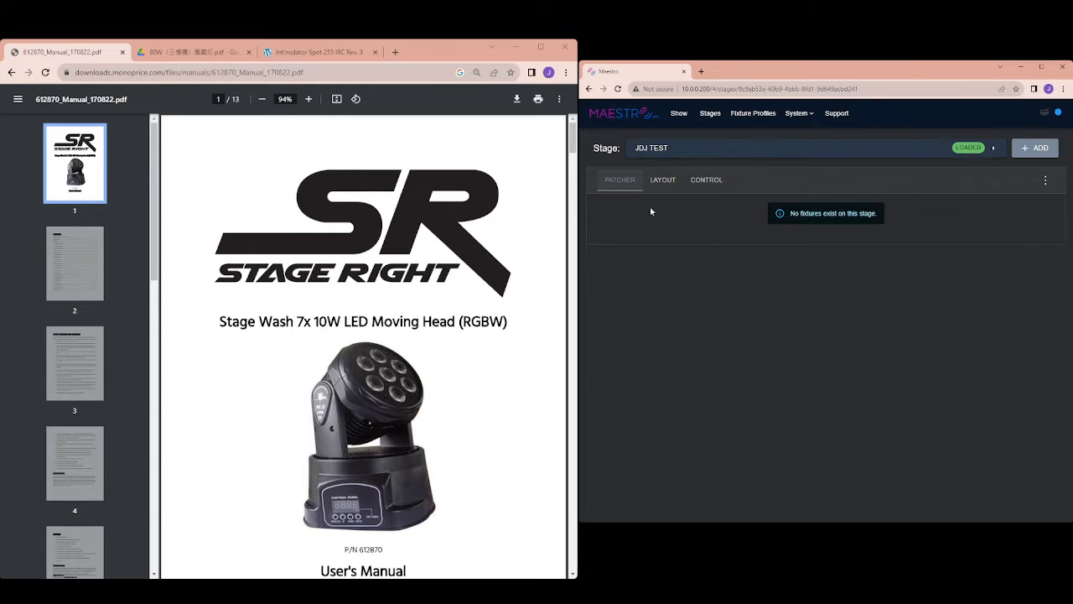
click(682, 151)
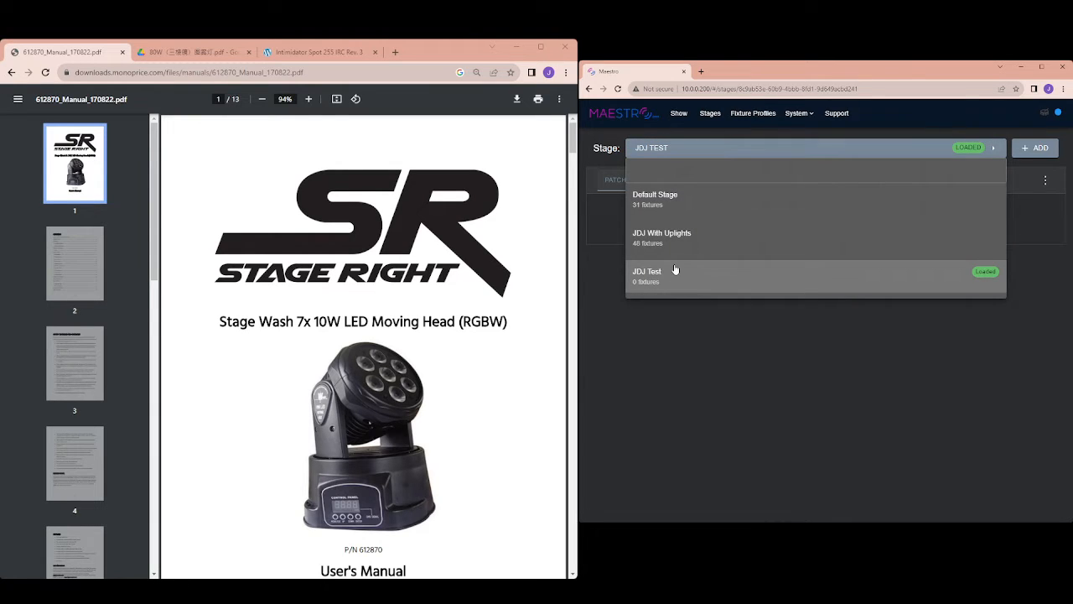
click(719, 277)
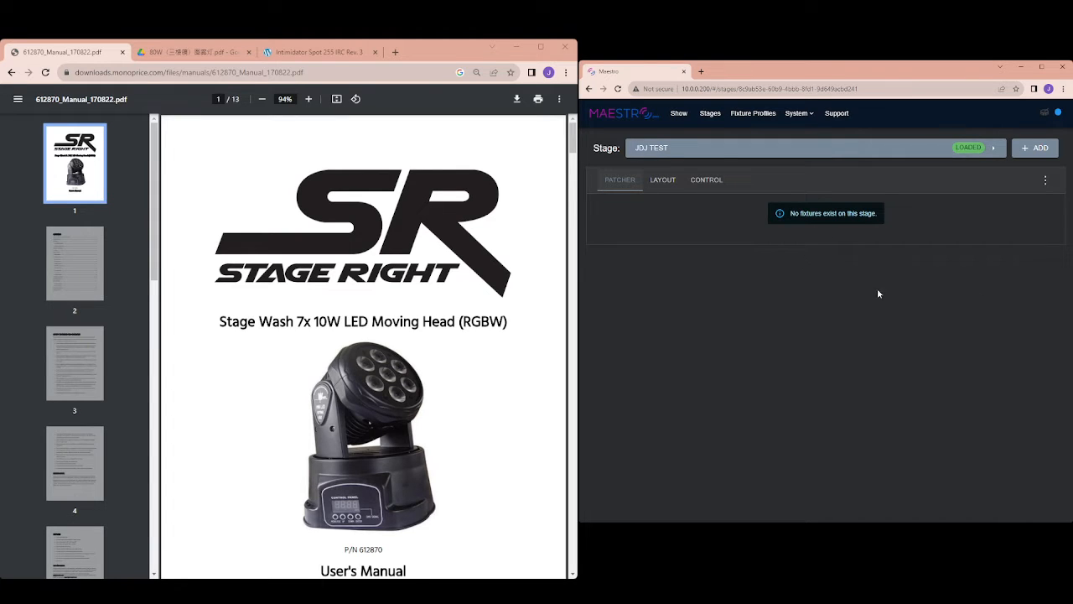
Step: Create a new fixture profile named "Stage Wash 7x10W LED Moving Head (RGBW) (Demo)" with the manufacturer Stage Right
click(752, 116)
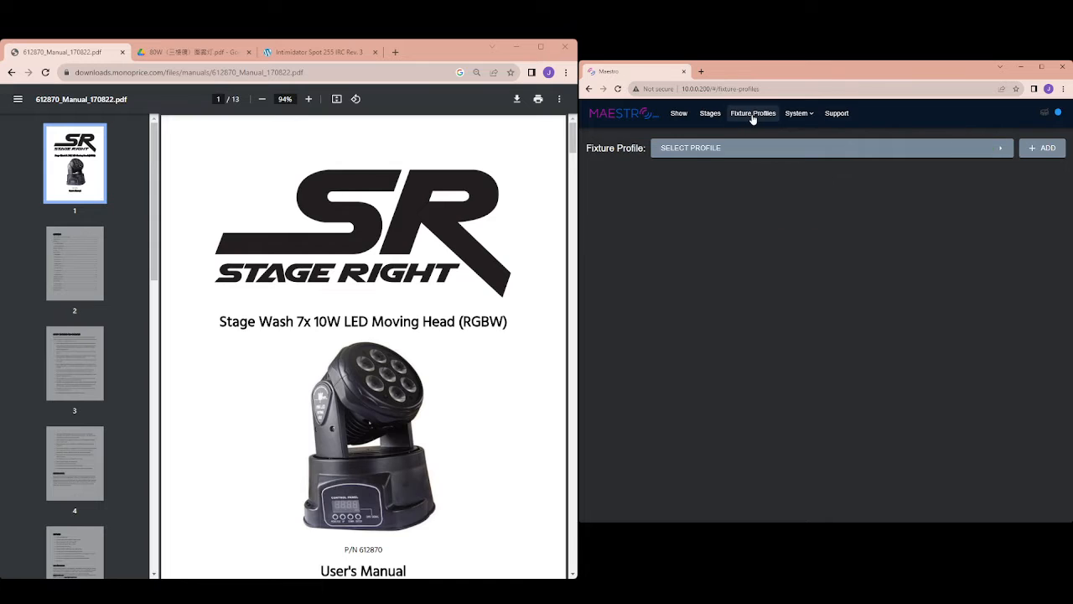
click(1048, 149)
click(705, 309)
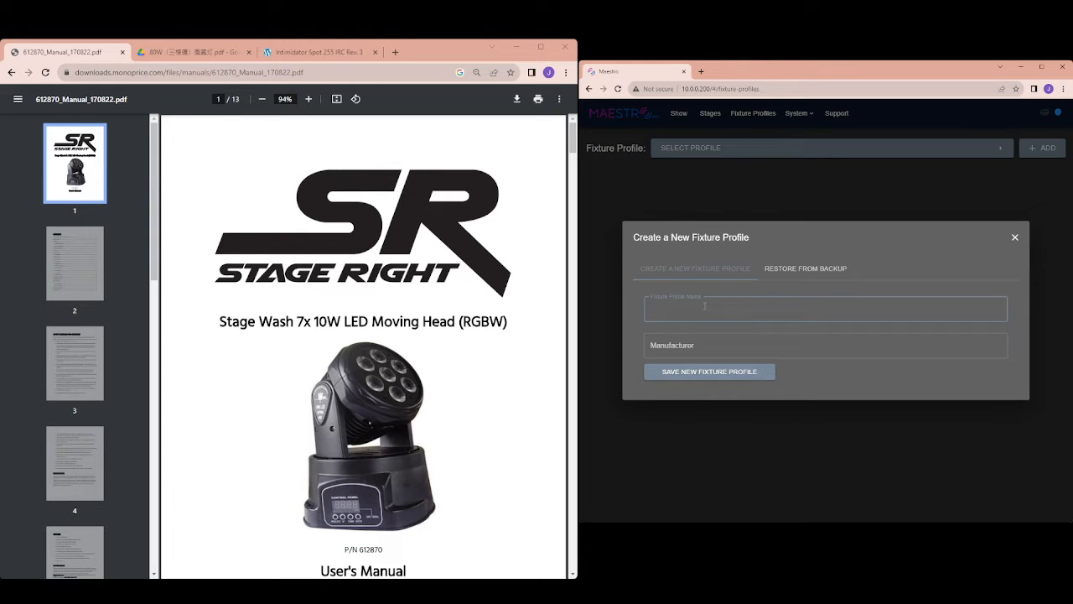
text(Stage Wash 7x10W LED Moving Head ()
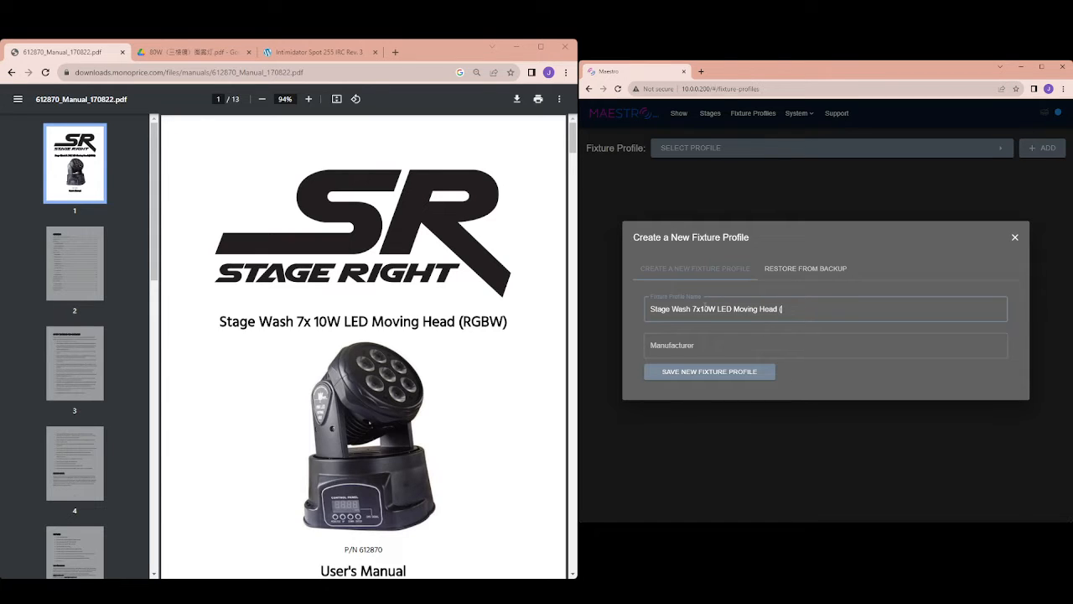
text(RGBW) (Demo))
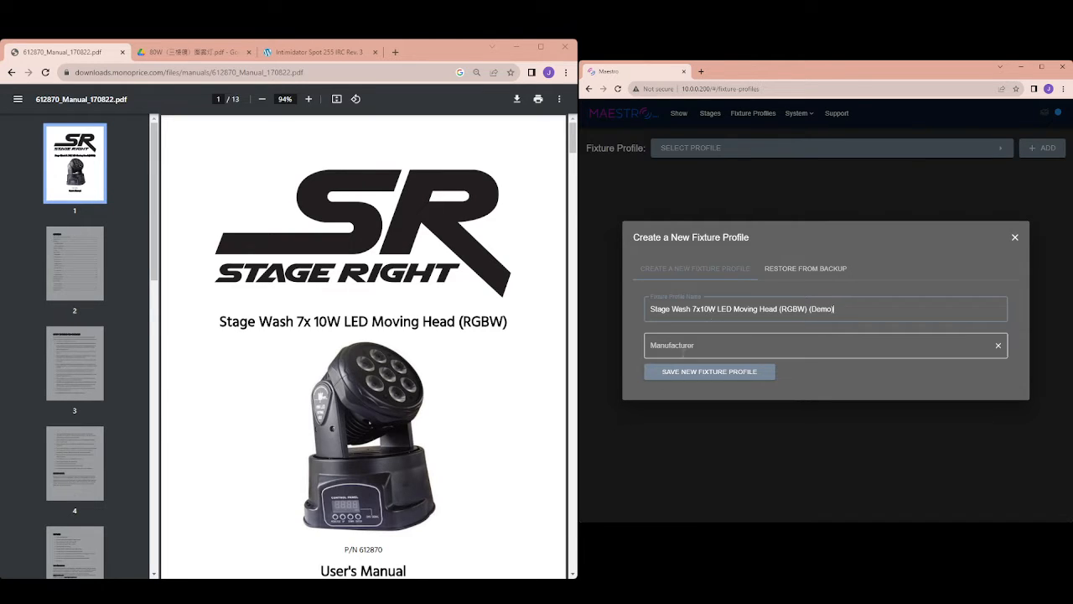
click(686, 345)
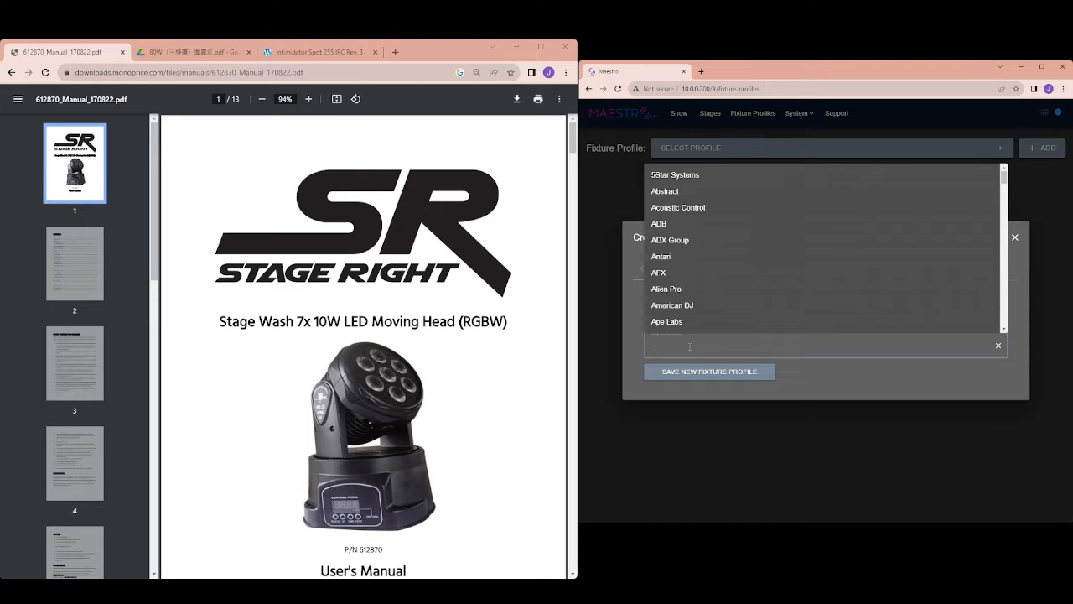
text(Stage Right)
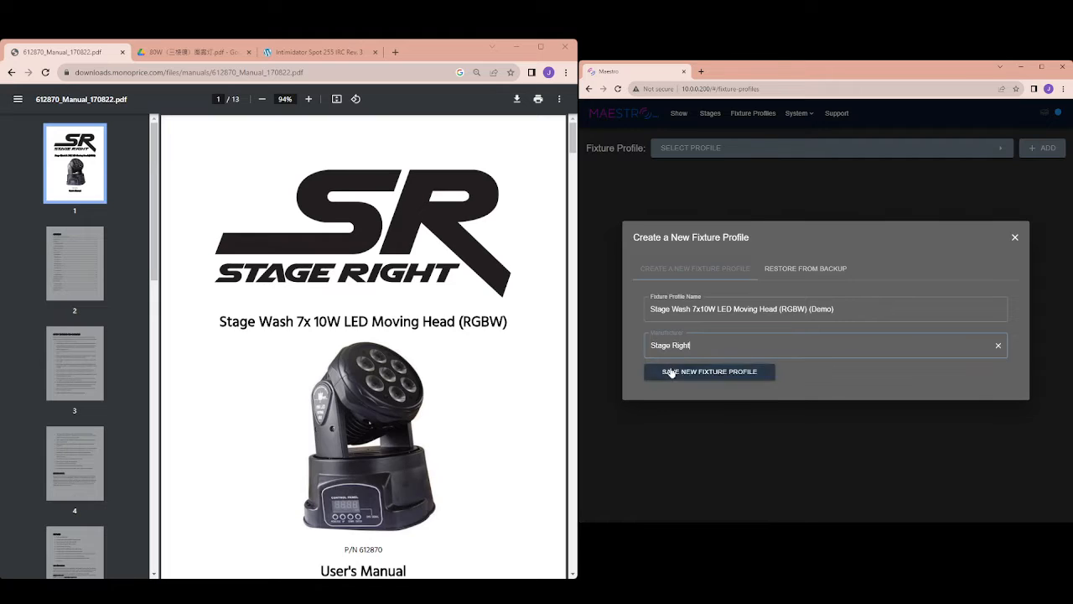
click(666, 370)
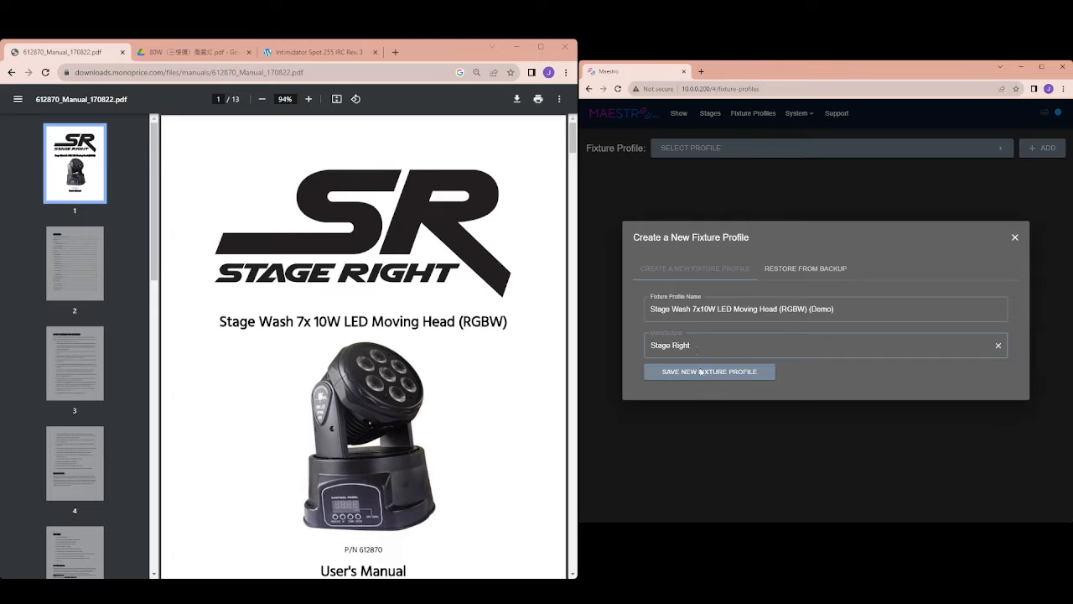
click(701, 371)
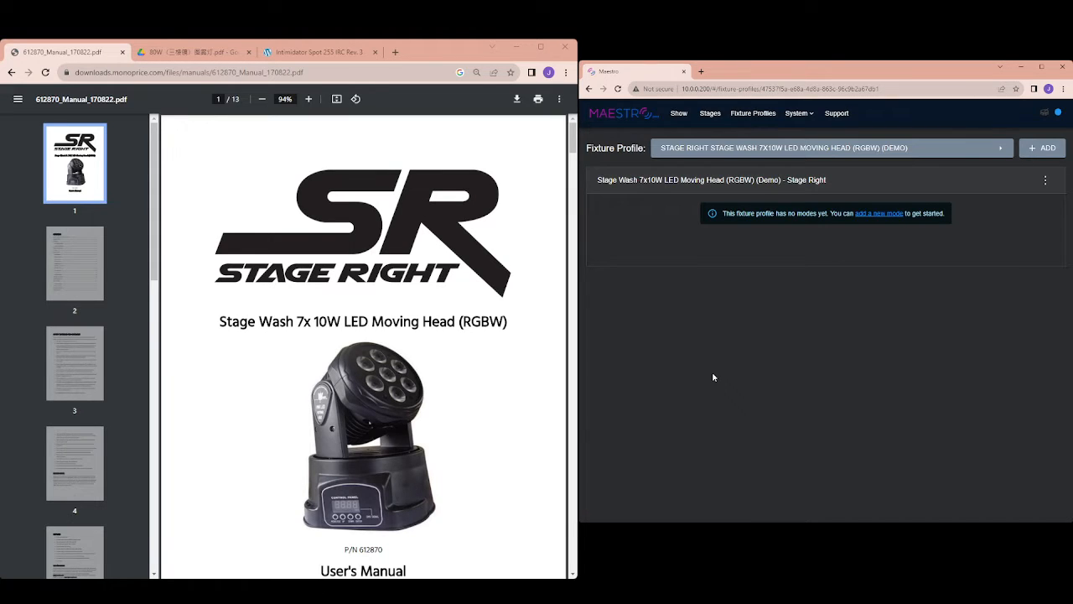
Step: Find the DMX Control section in the Stage Right manual and look over its 9-channel and 14-channel mode tables
scroll(109, 281, down, 5)
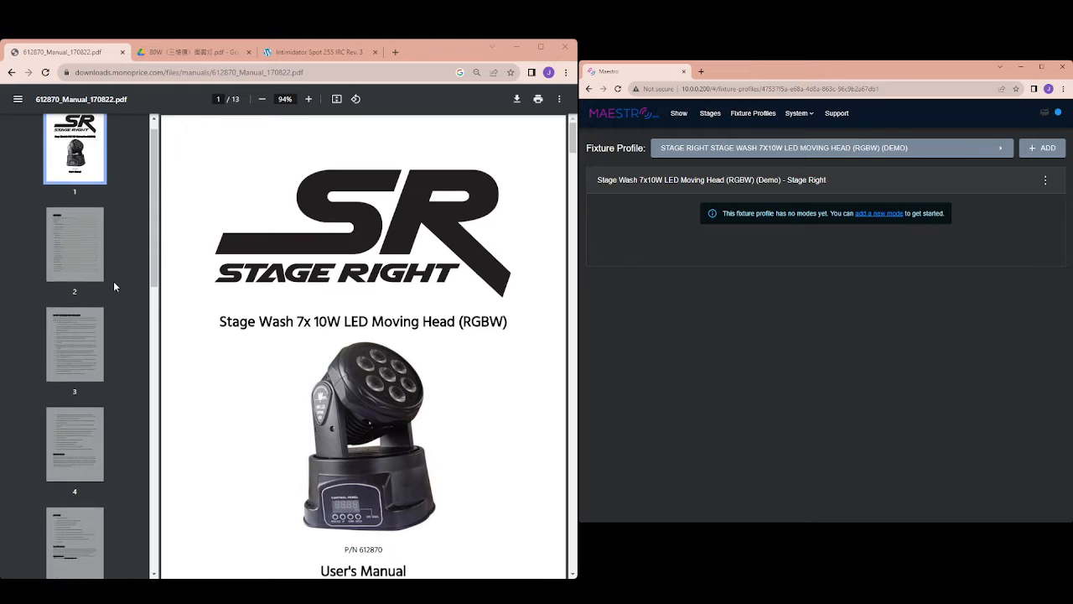
scroll(105, 297, down, 2)
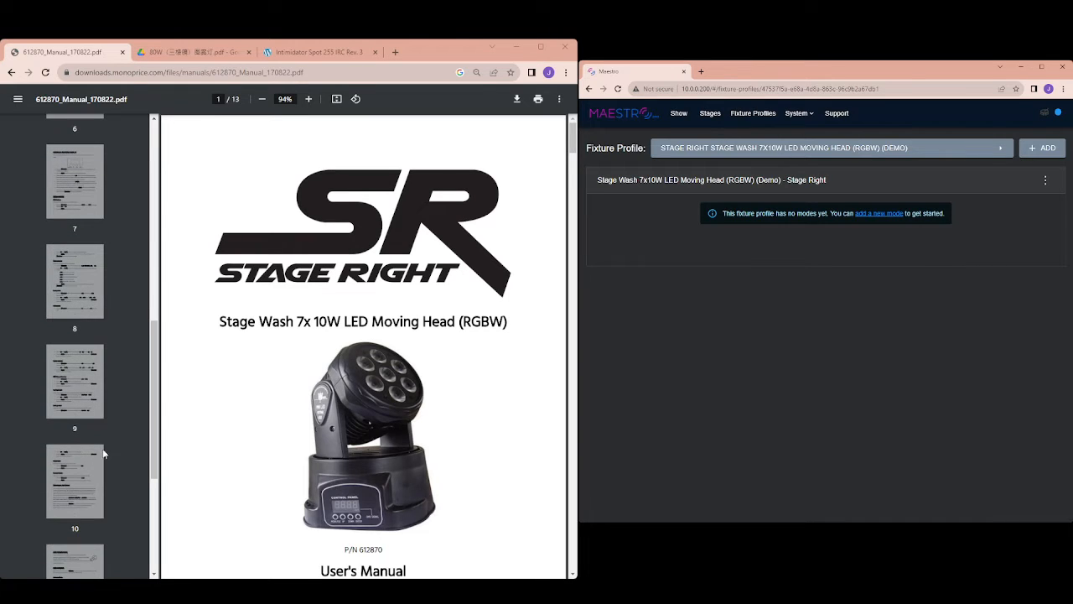
scroll(74, 502, down, 3)
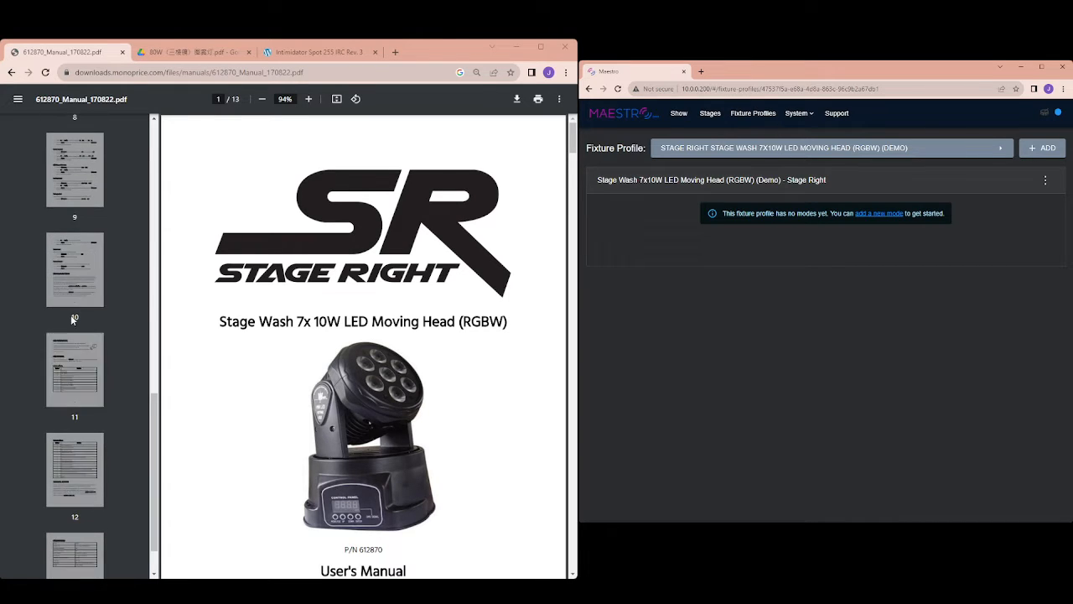
click(72, 379)
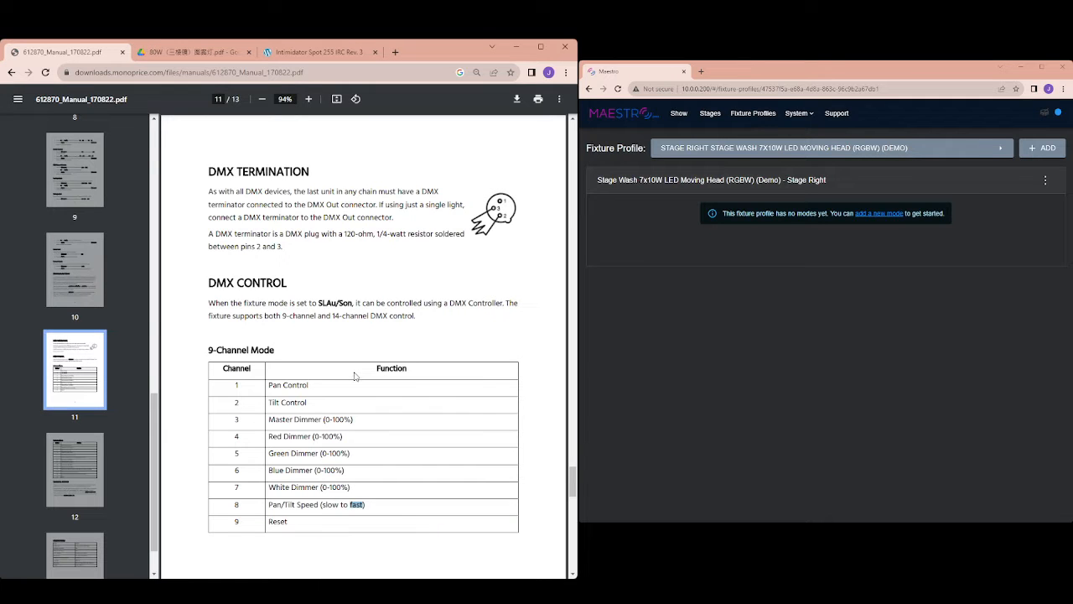
scroll(354, 377, down, 3)
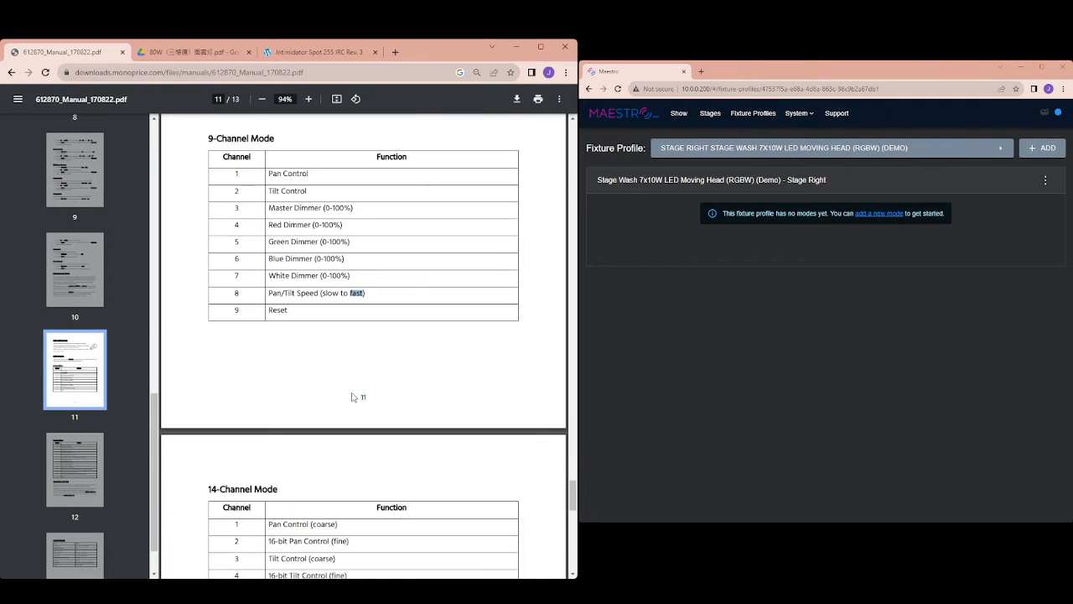
scroll(354, 392, down, 5)
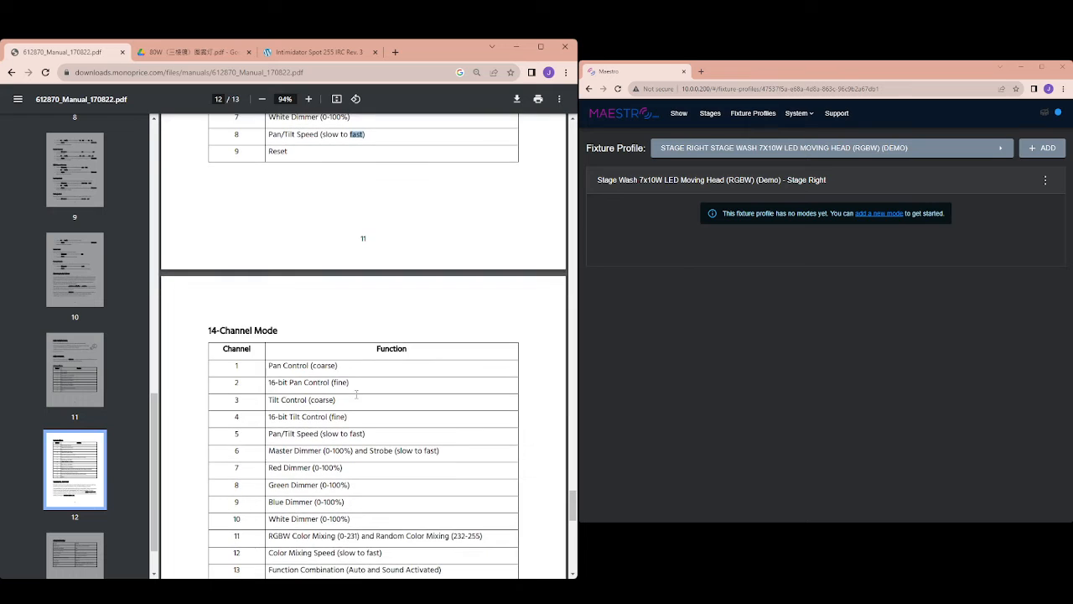
scroll(356, 394, up, 8)
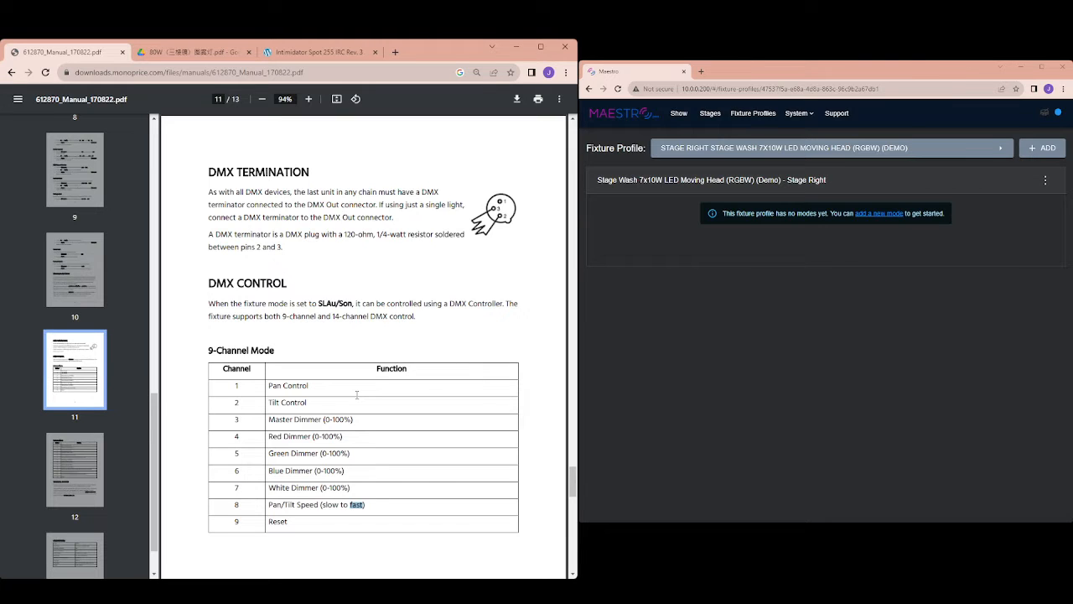
Step: Compare the manual's 9-channel mode with the extra color mixing and function channels of the 14-channel mode, ending on the 9-channel table
click(212, 351)
drag(216, 351, 282, 350)
scroll(252, 359, down, 4)
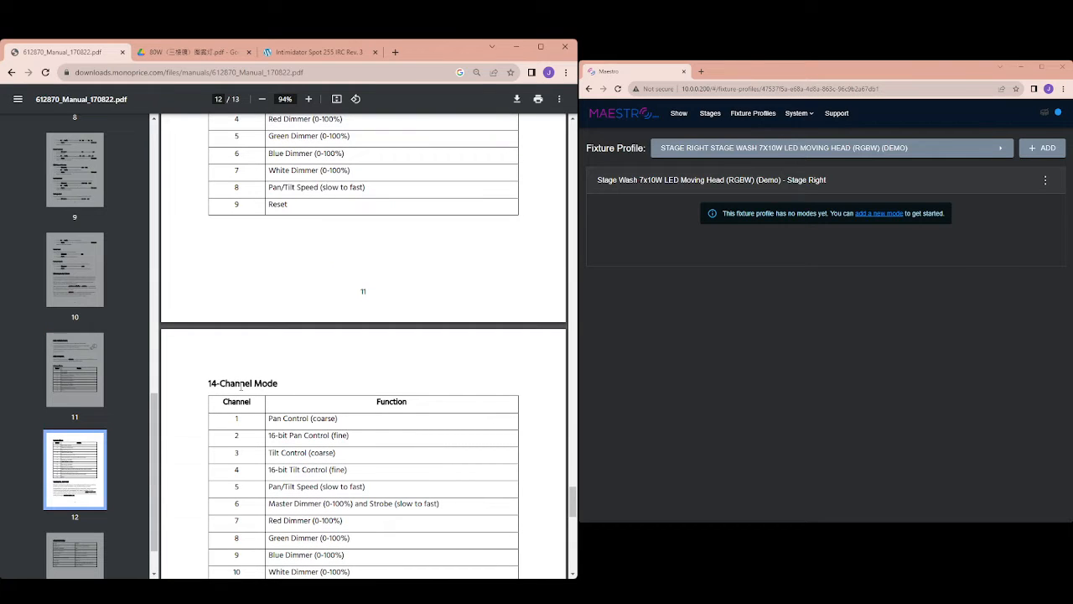
scroll(241, 386, down, 4)
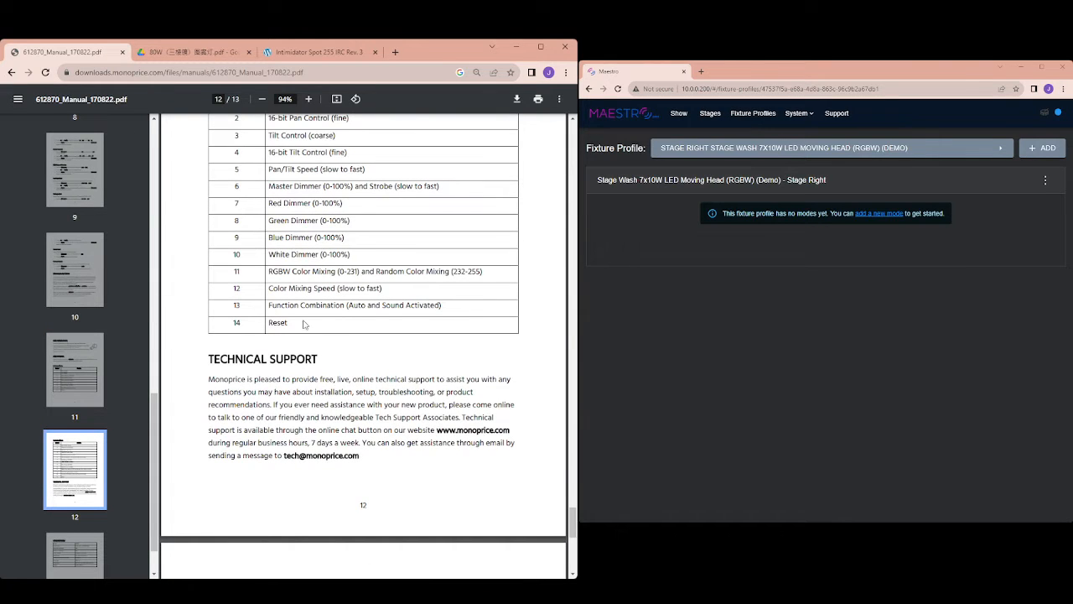
drag(444, 307, 223, 296)
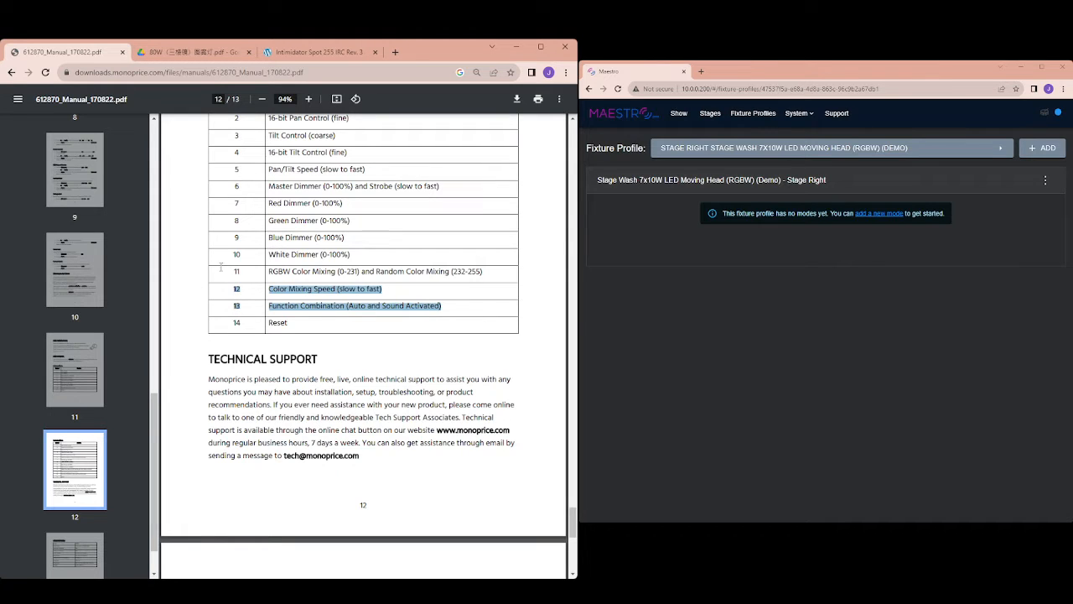
drag(221, 266, 229, 269)
click(294, 327)
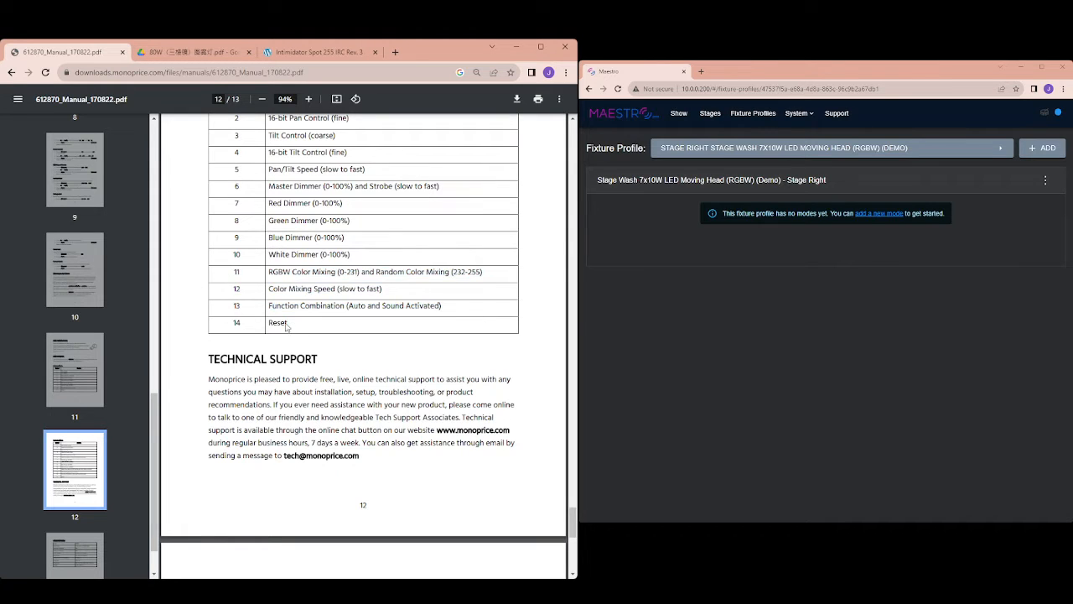
scroll(302, 294, up, 7)
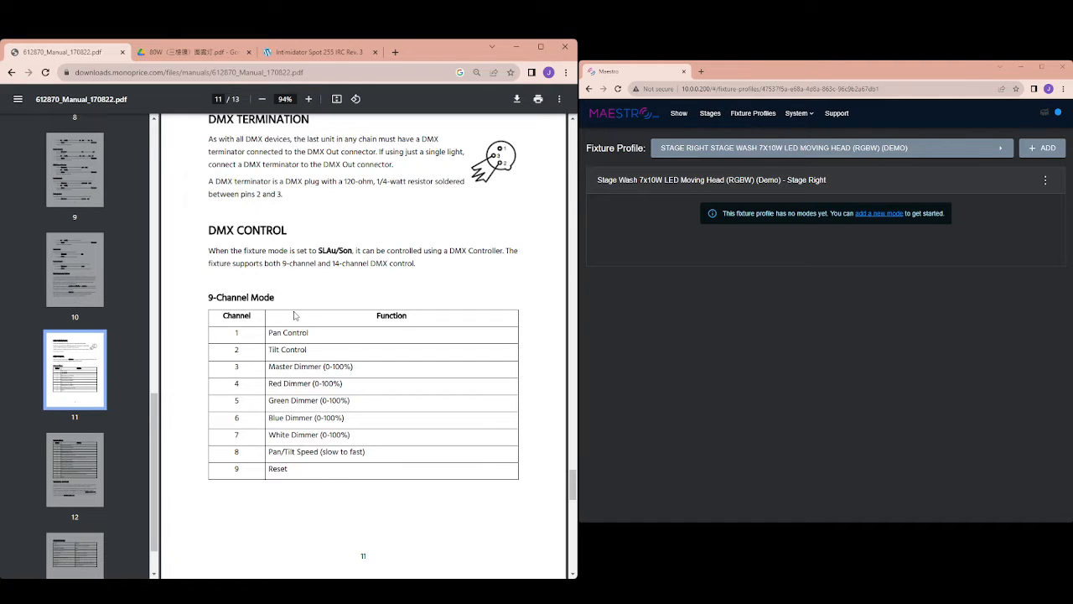
Step: Add a new mode with 9 channels to the Stage Right fixture profile
click(1045, 179)
click(1018, 202)
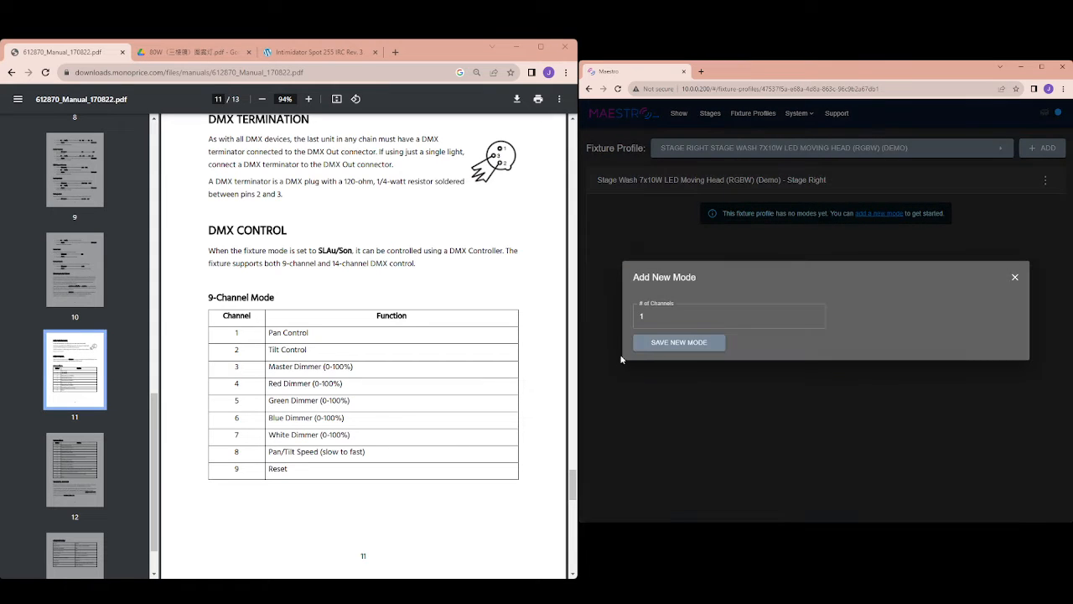
click(671, 319)
text(9)
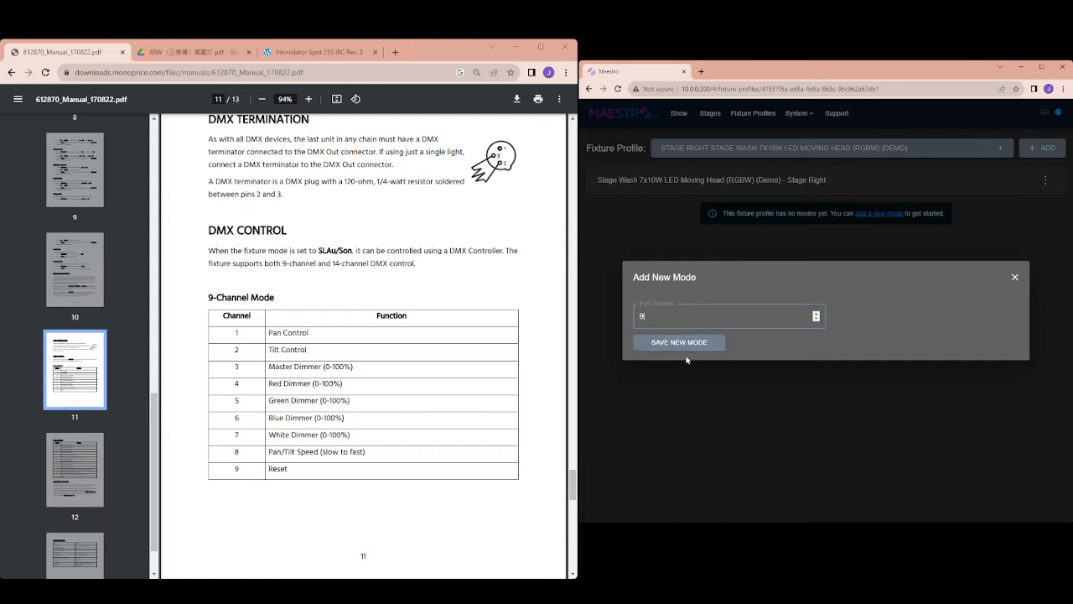
click(681, 343)
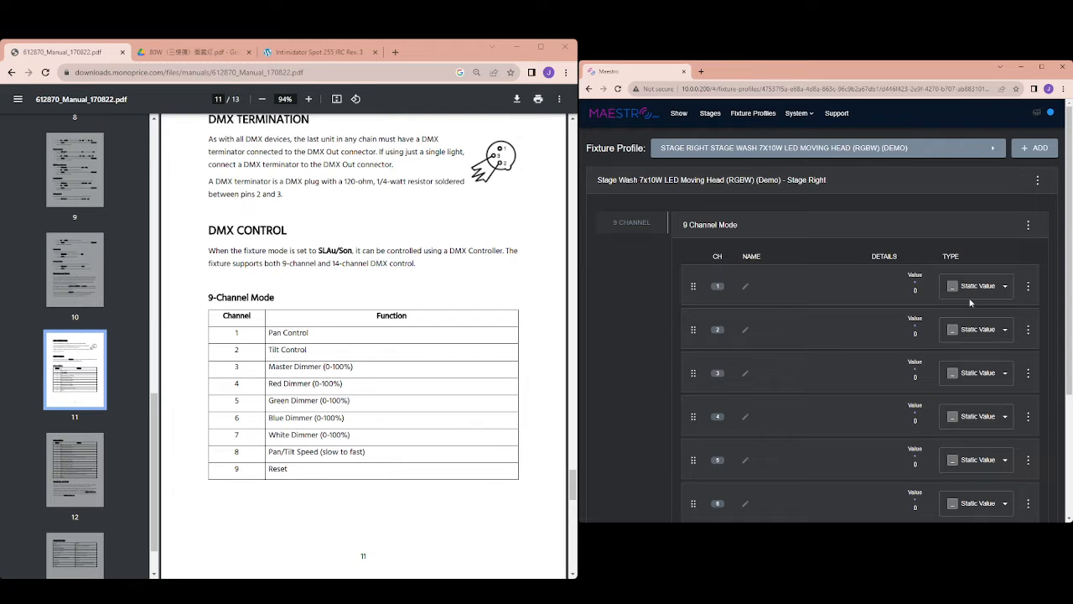
Step: Set the type of channel 1 to Pan in the 9-channel mode, matching the manual's Pan Control entry
scroll(826, 277, down, 2)
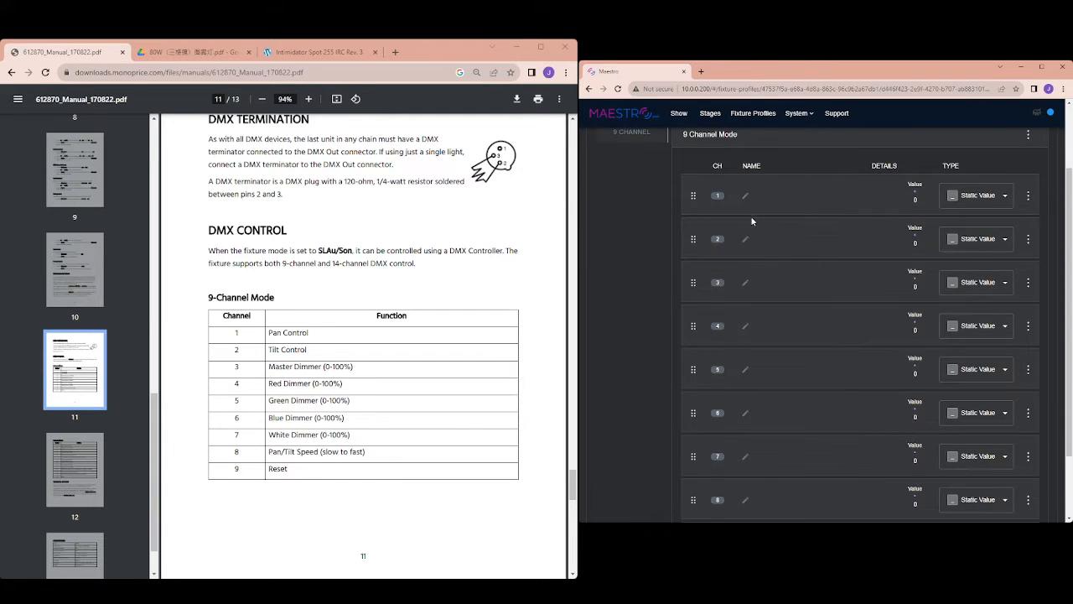
scroll(749, 222, down, 2)
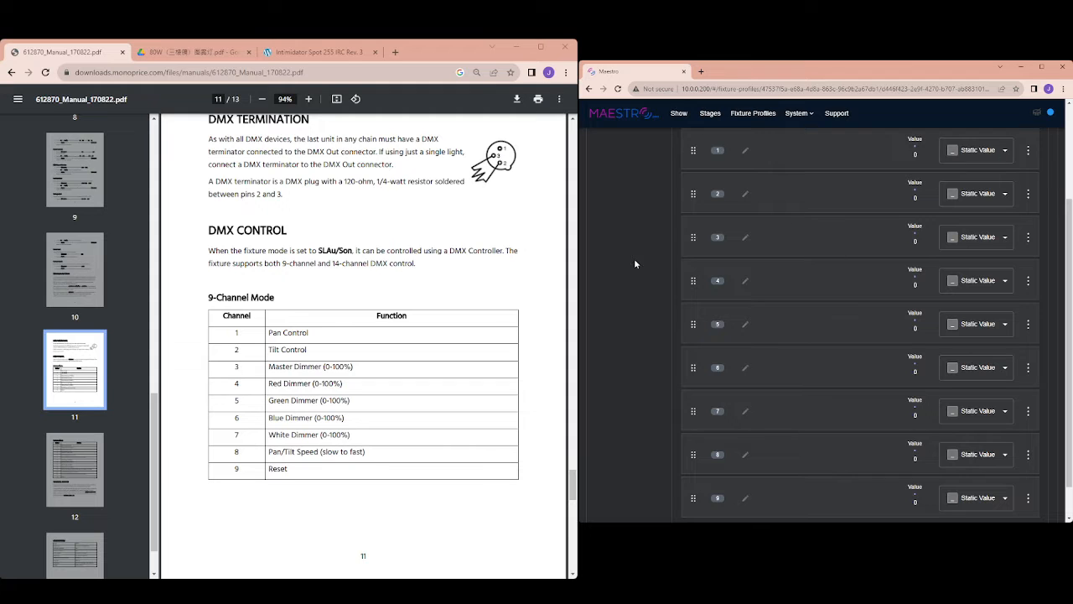
click(979, 150)
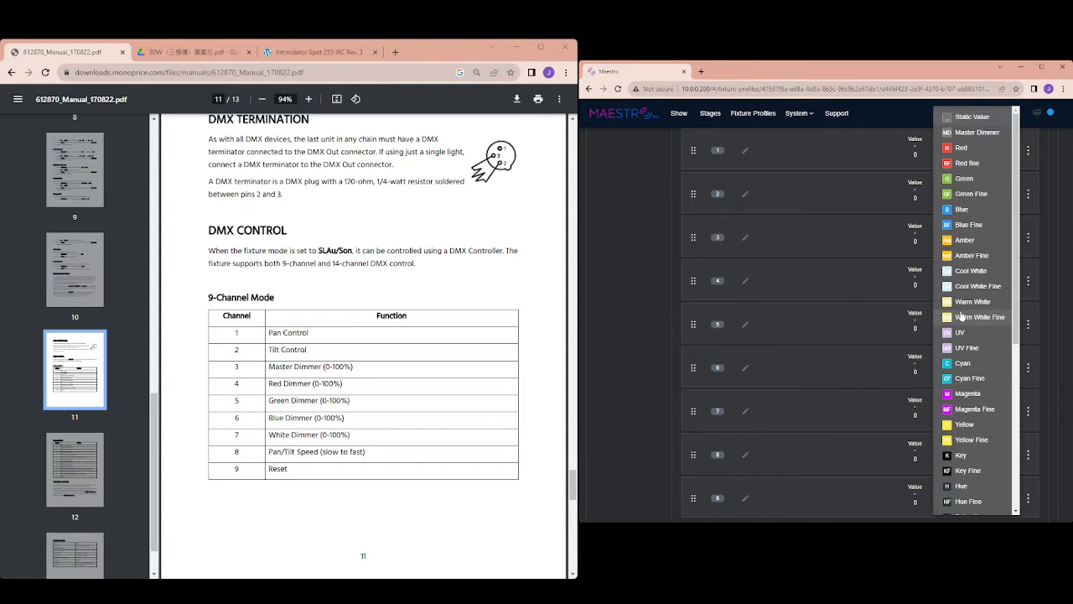
scroll(960, 316, down, 3)
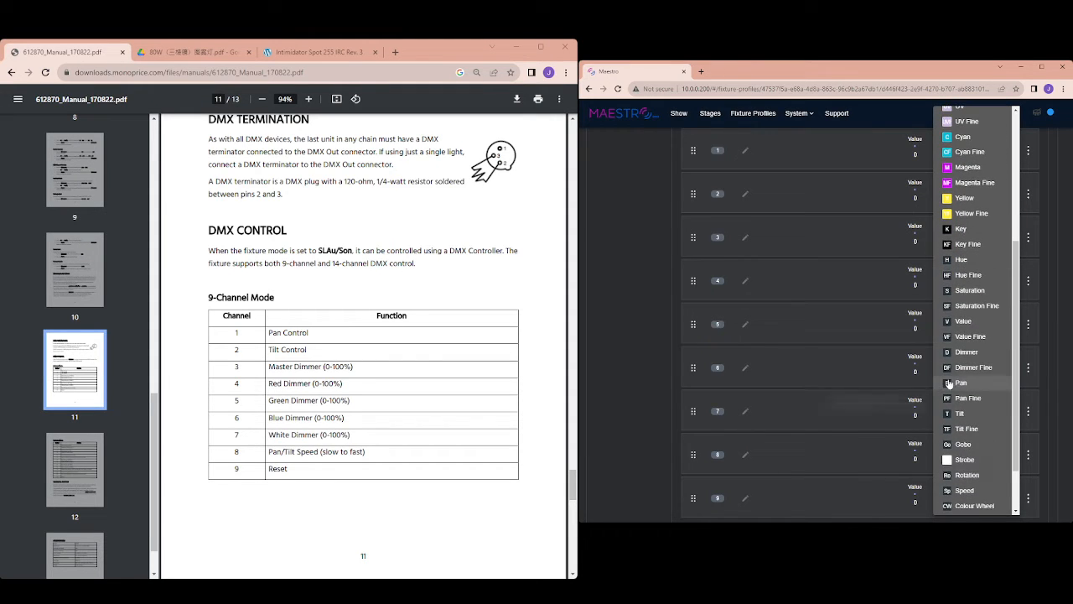
click(949, 383)
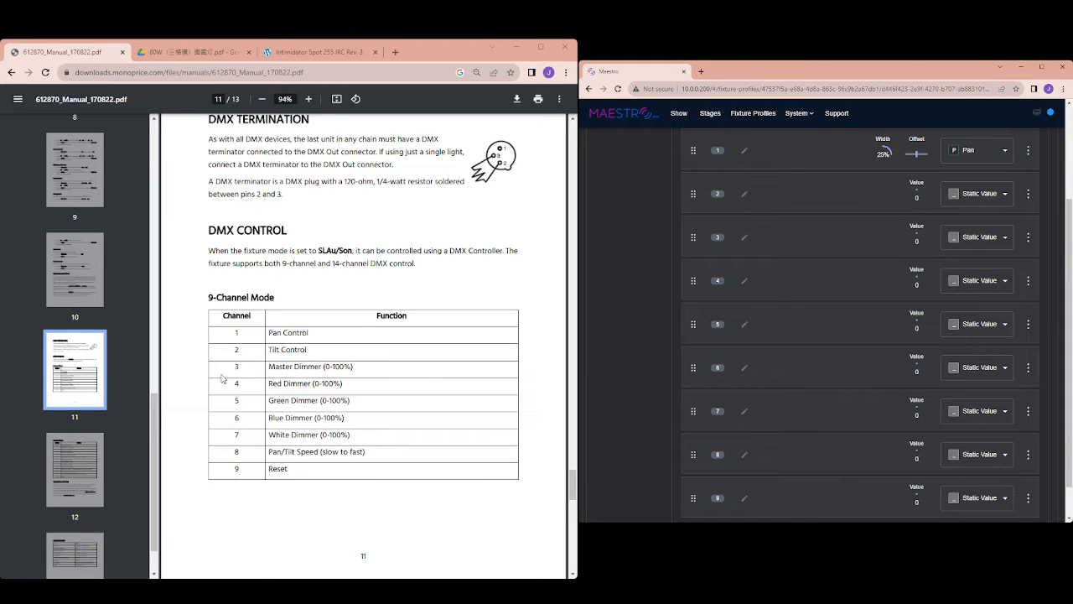
drag(320, 335, 260, 333)
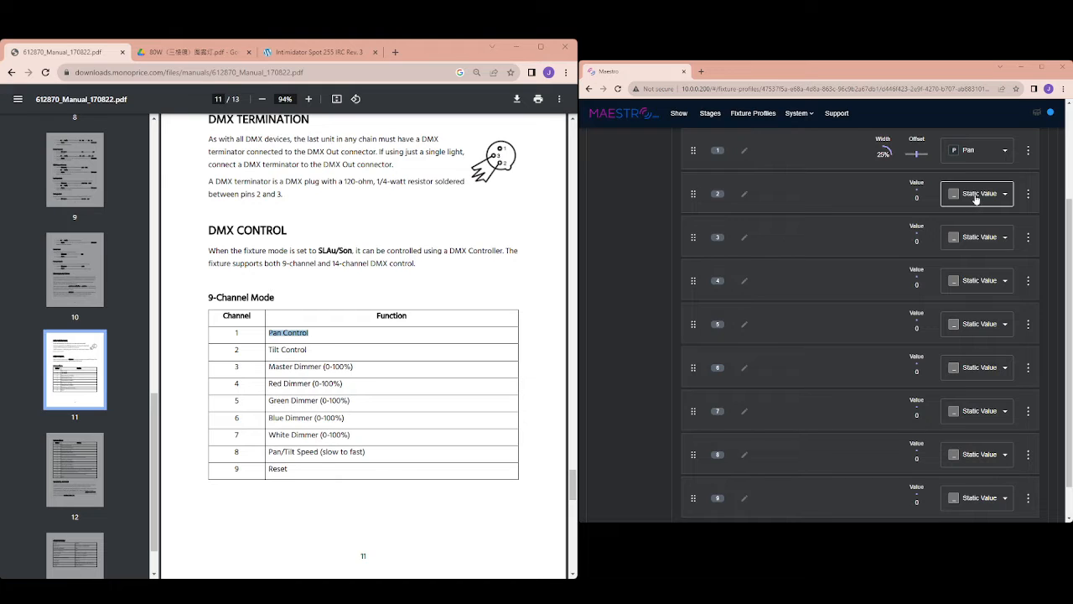
Step: Set the type of channel 2 to Tilt, matching the manual's Tilt Control entry
click(975, 198)
scroll(964, 377, down, 4)
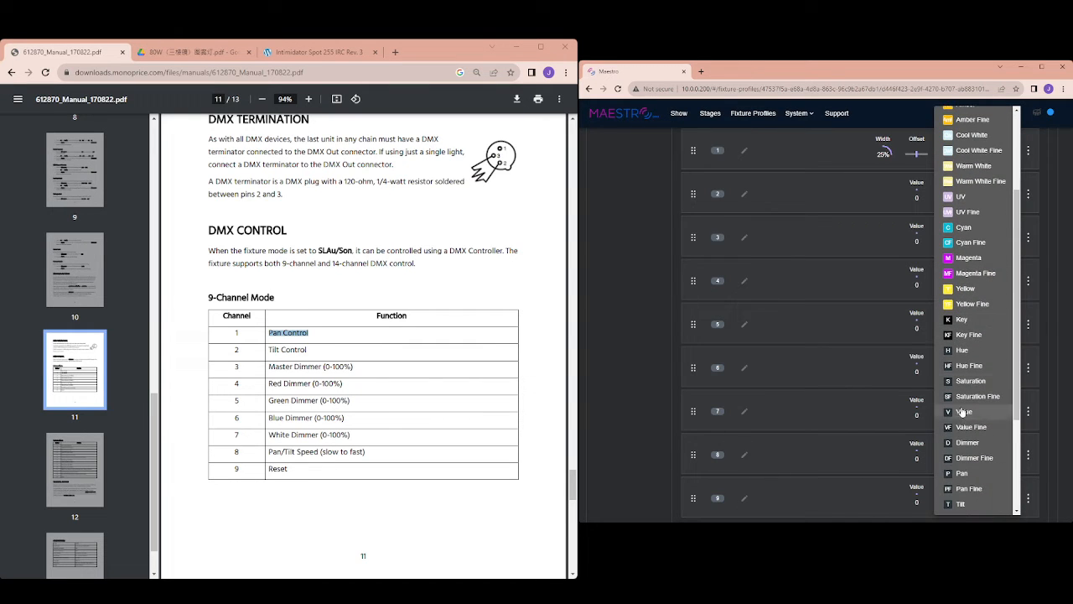
click(970, 504)
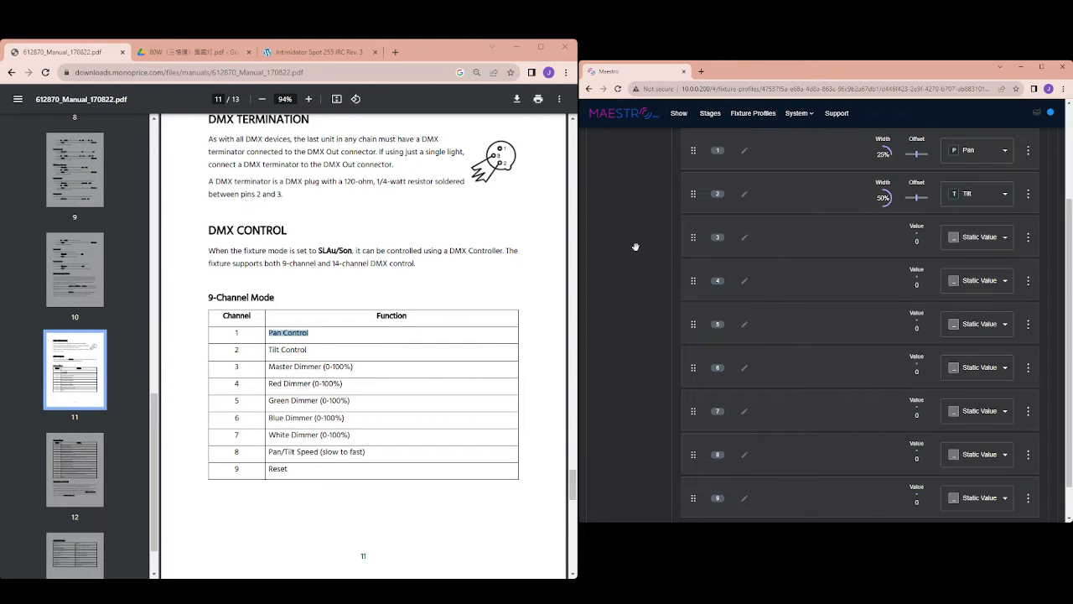
click(301, 349)
Step: Set the type of channel 3 to Master Dimmer rather than the plain Dimmer type
click(979, 237)
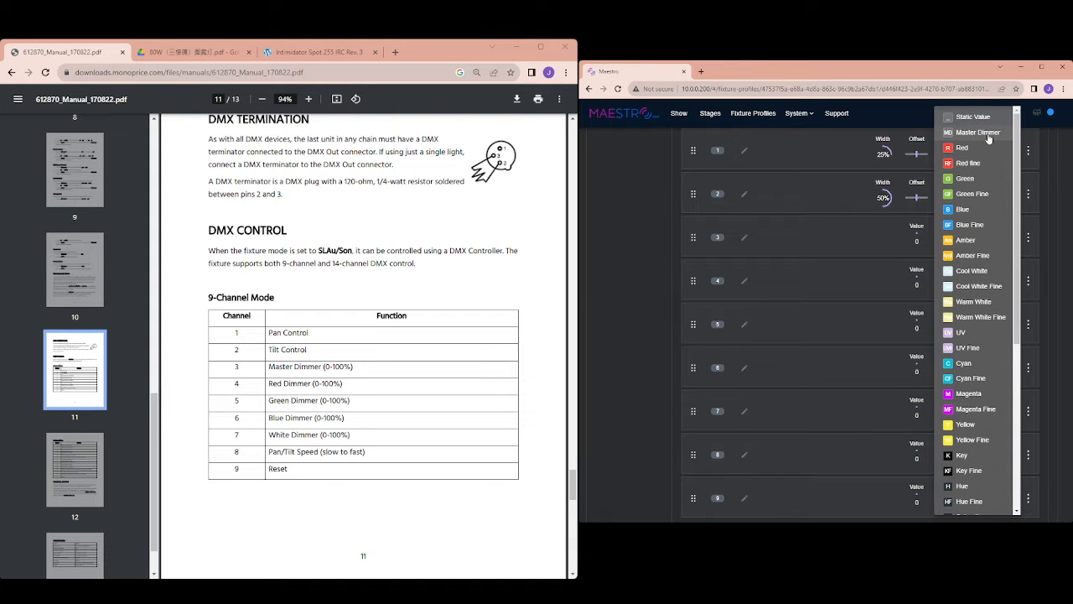
scroll(977, 185, down, 3)
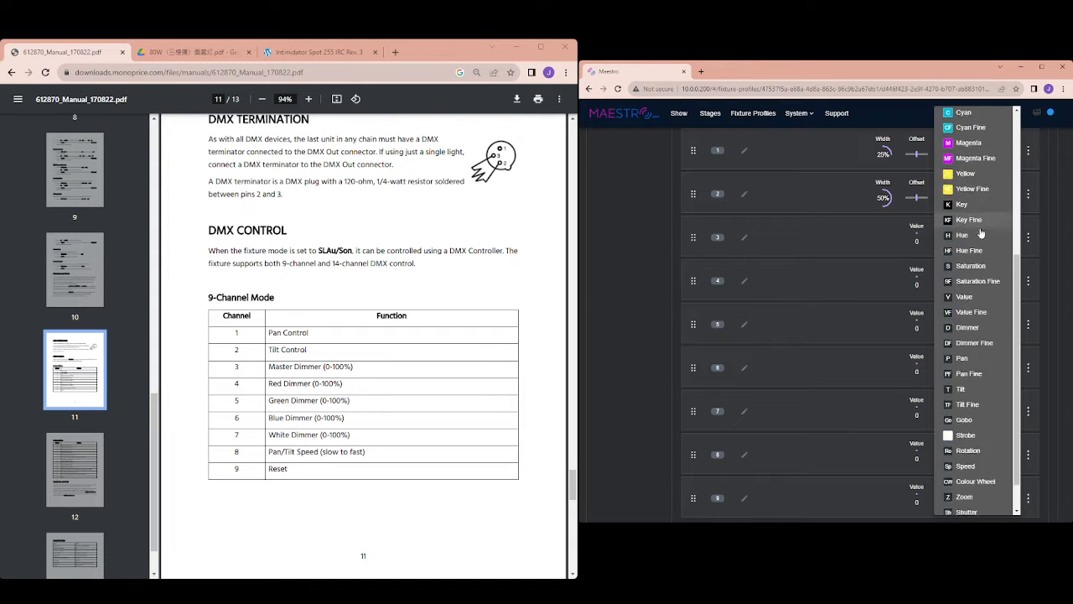
scroll(980, 252, down, 1)
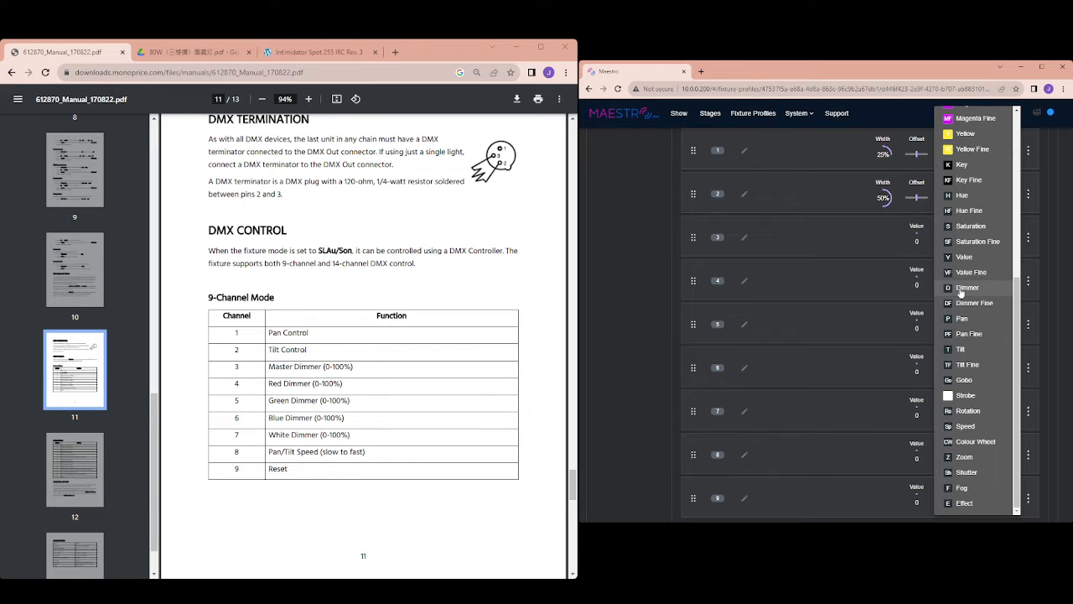
scroll(962, 276, up, 4)
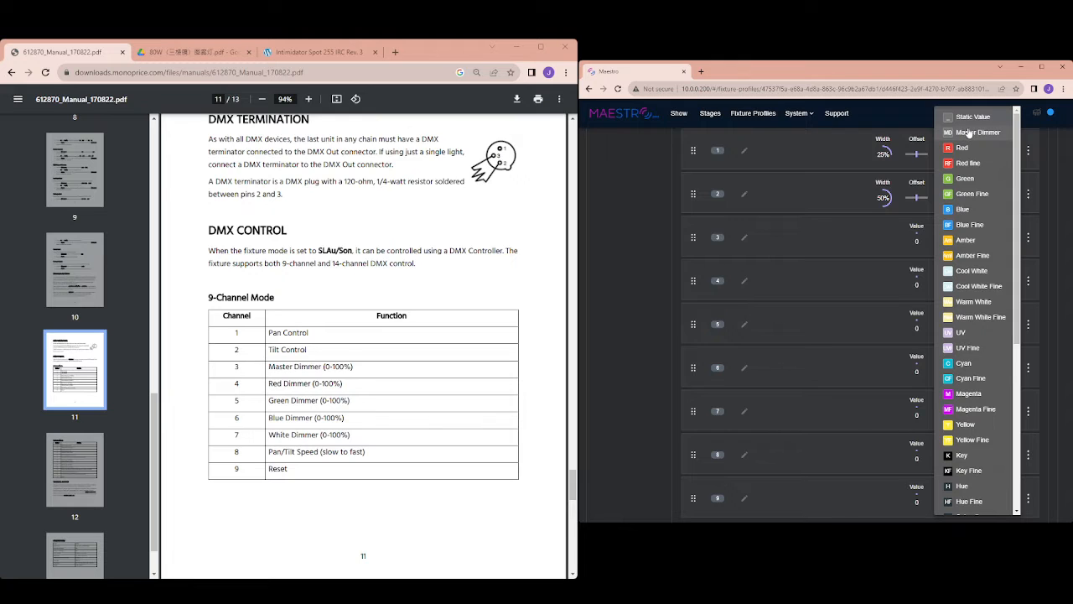
click(966, 134)
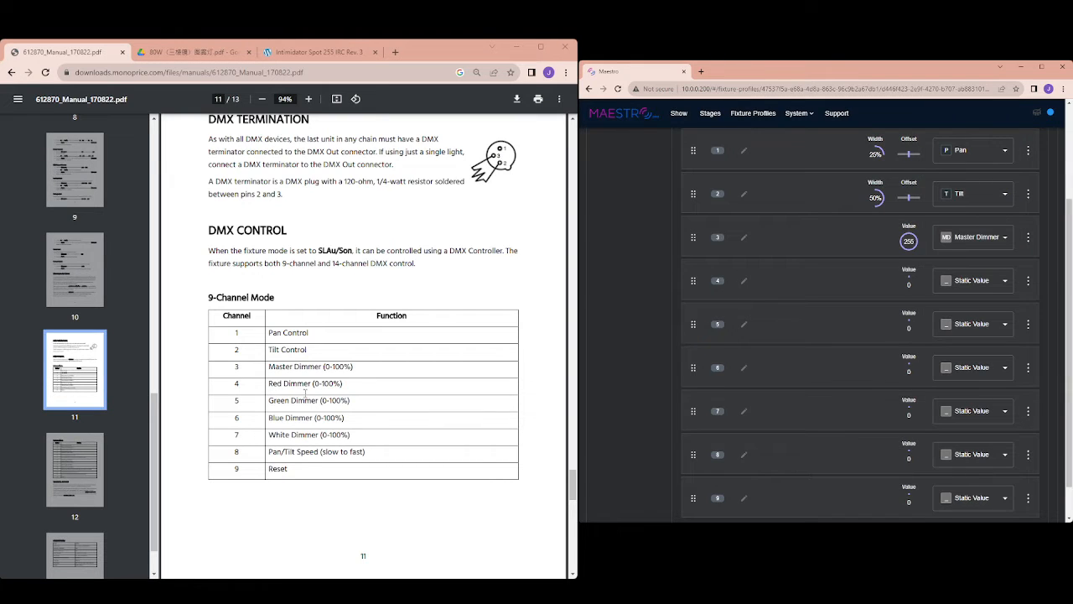
Step: Set channel 4 to Red and channel 5 to Green, following the manual's 9-channel table
click(956, 282)
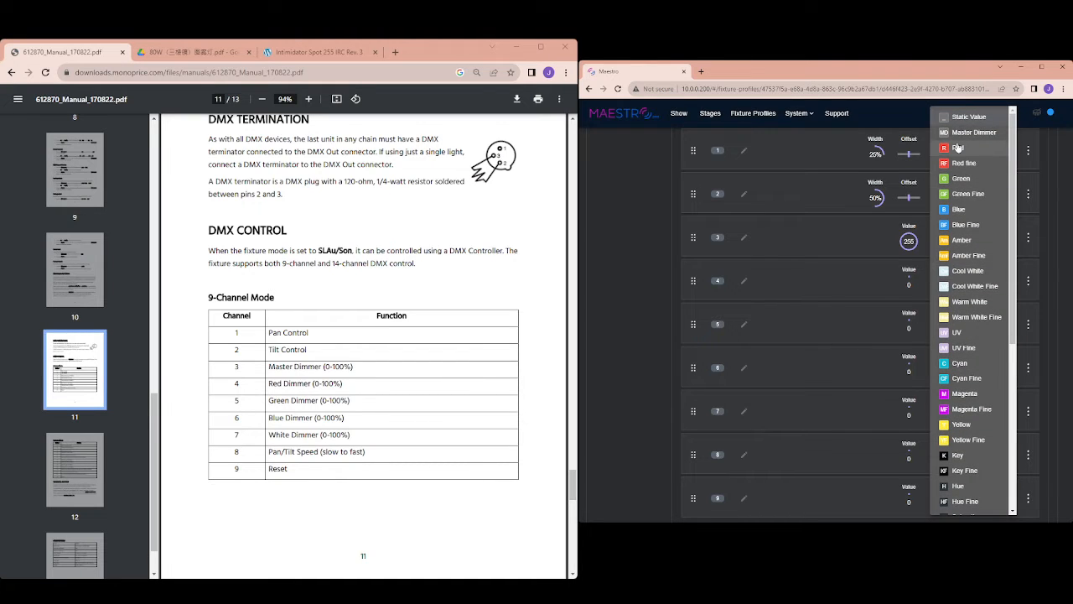
click(960, 151)
triple_click(287, 385)
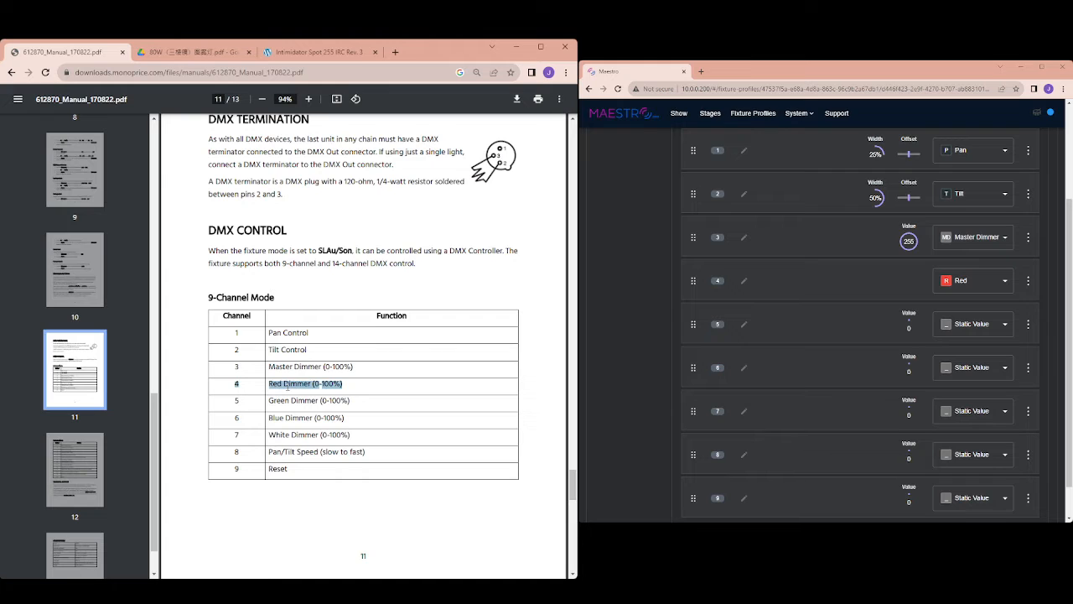
click(1003, 324)
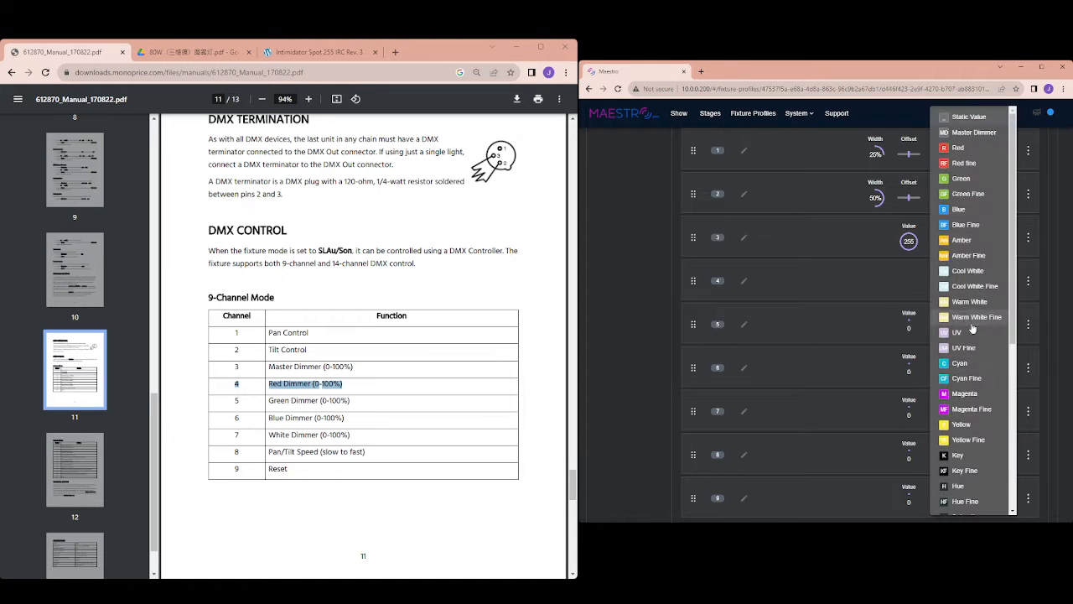
click(960, 179)
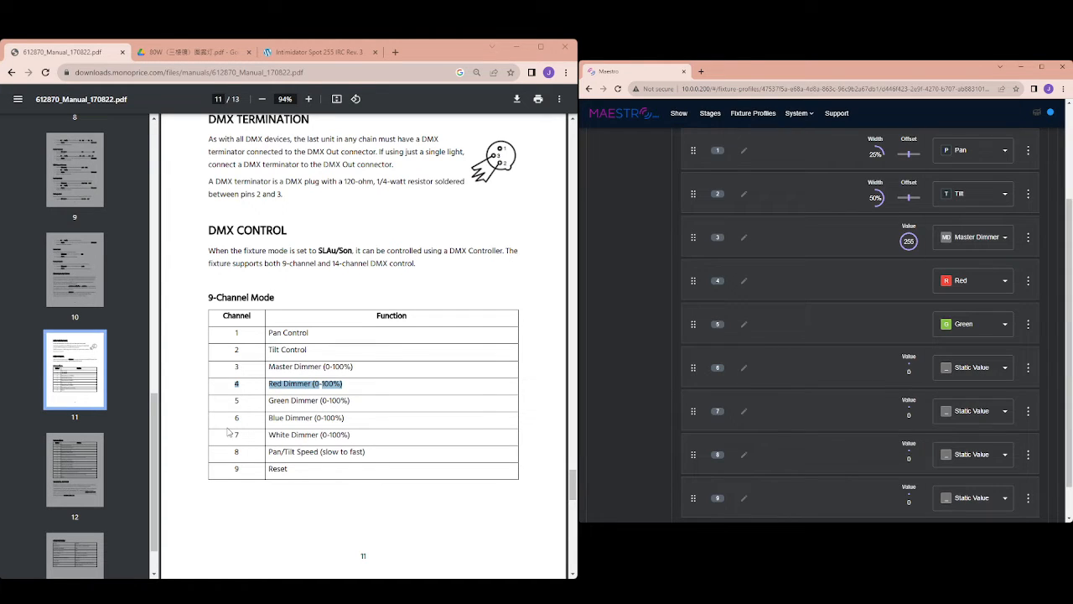
triple_click(293, 400)
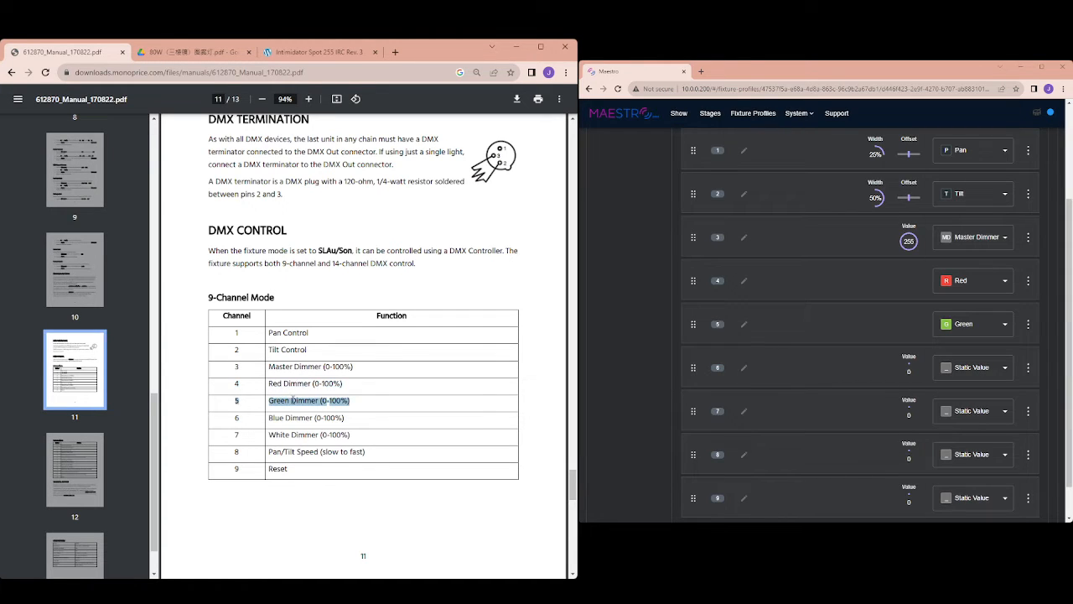
Step: Set channel 6 to Blue and channel 7 to Cool White for the manual's blue and white dimmers
click(976, 369)
click(979, 197)
click(965, 365)
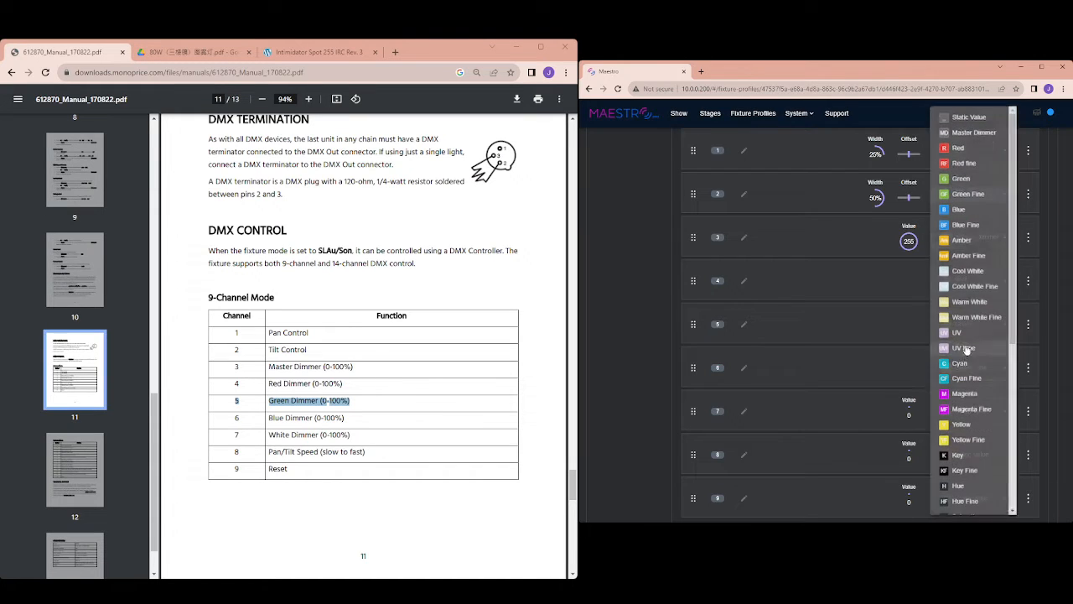
click(966, 208)
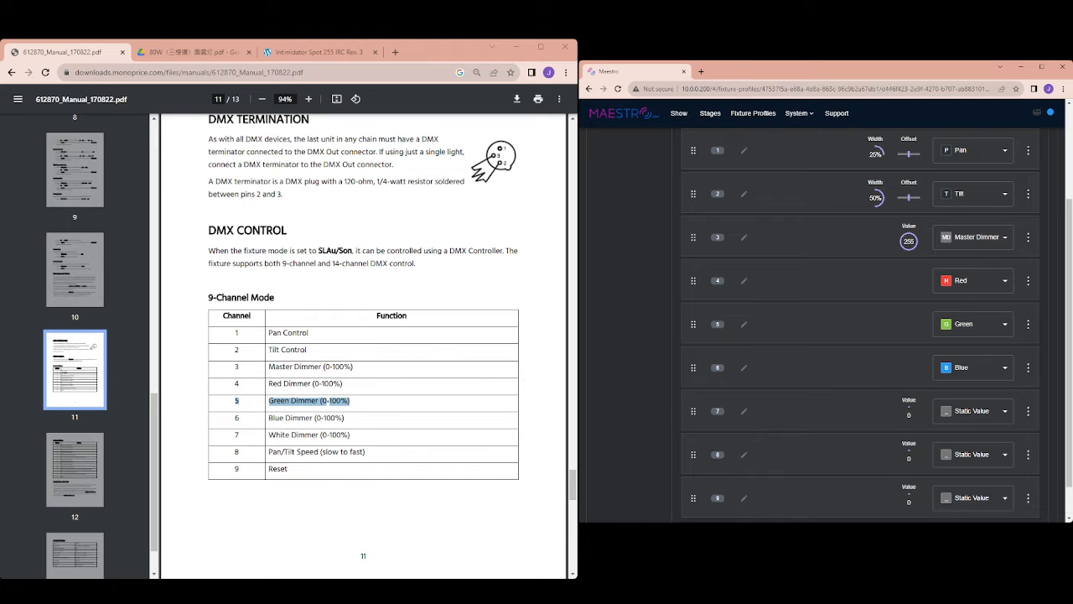
click(964, 412)
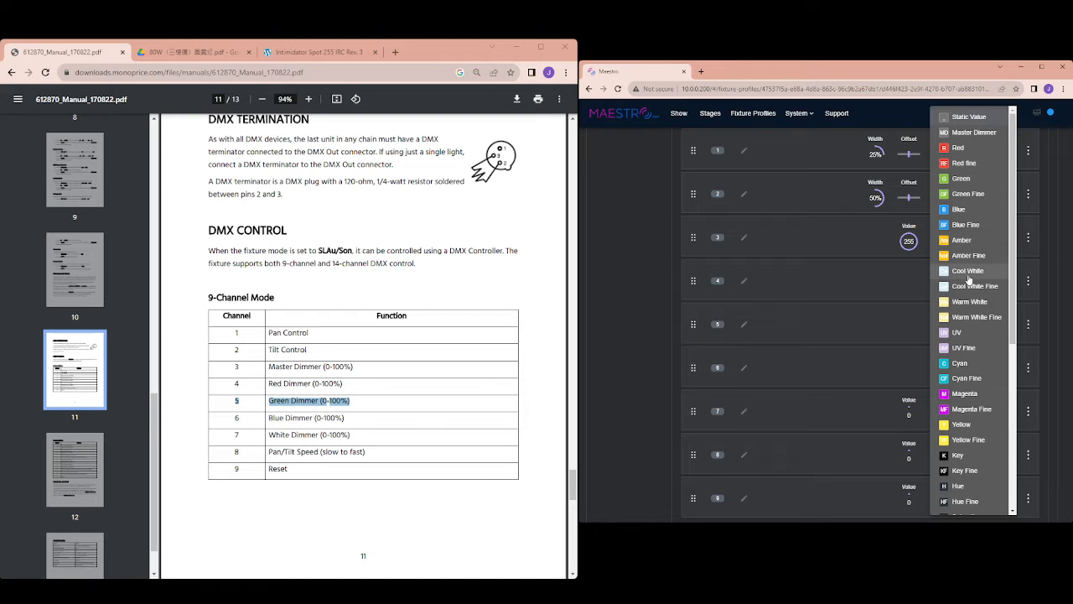
click(969, 274)
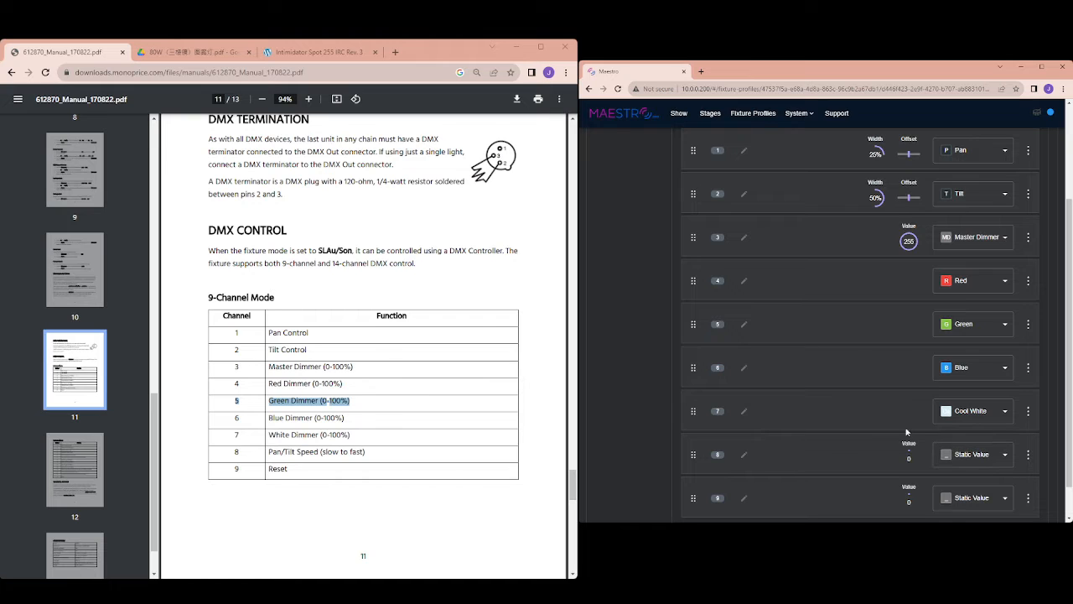
Step: Set the type of channel 8 to Speed, matching the manual's Pan/Tilt Speed entry
scroll(898, 427, down, 1)
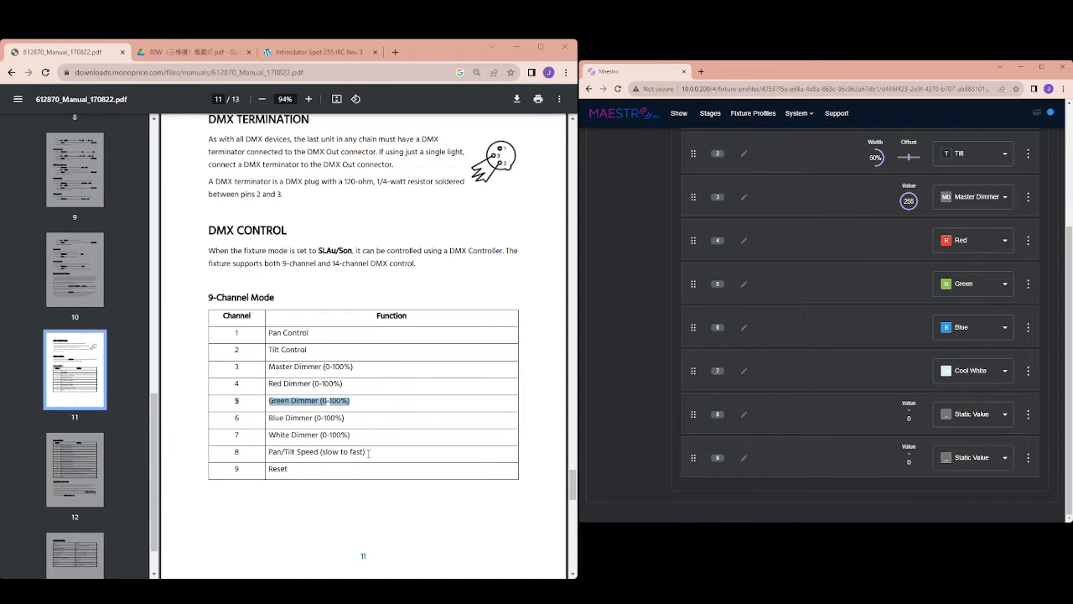
drag(368, 452, 268, 453)
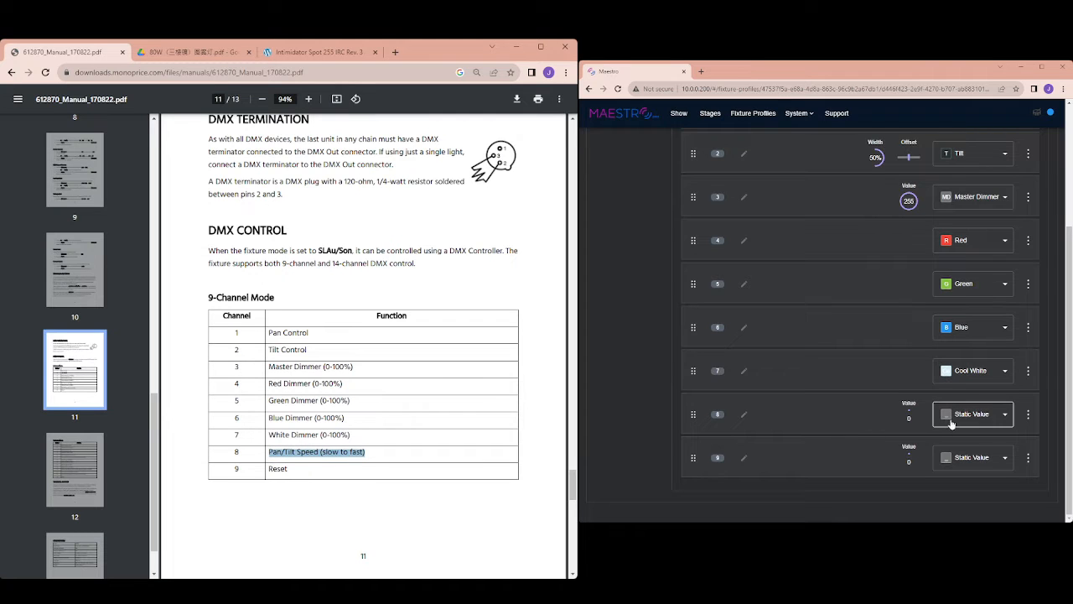
click(951, 423)
scroll(971, 369, down, 5)
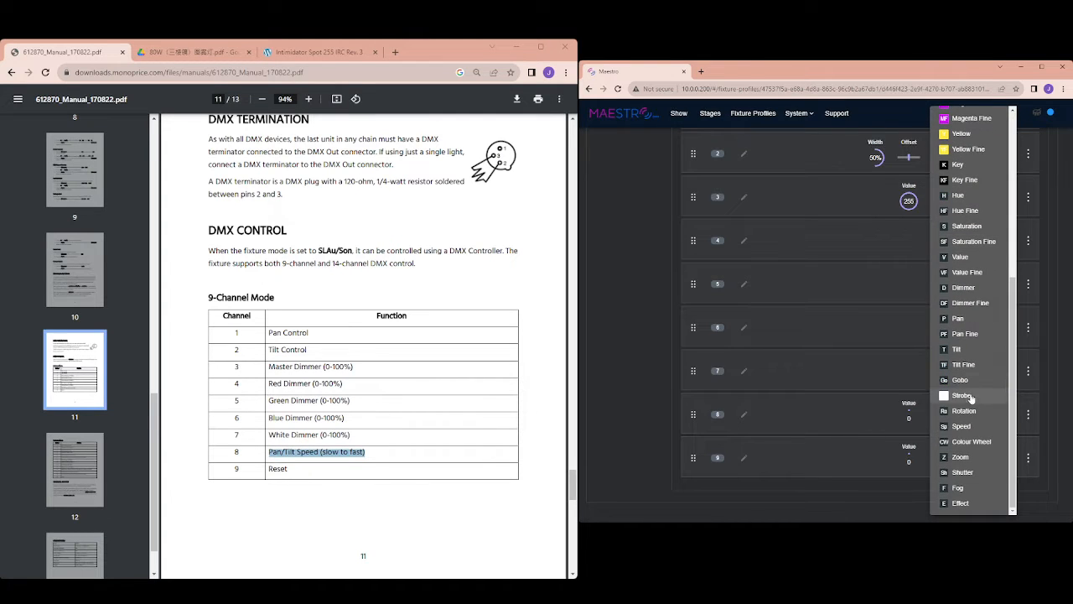
click(964, 427)
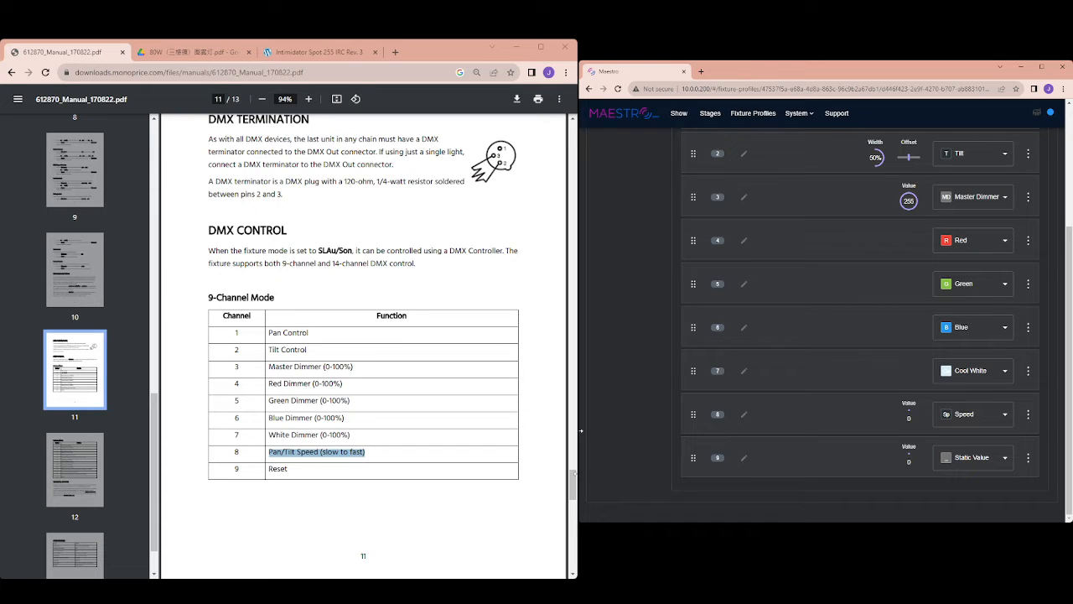
Step: Check the manual's Pan/Tilt Speed direction and save channel 8 with a speed value of 255
double_click(331, 452)
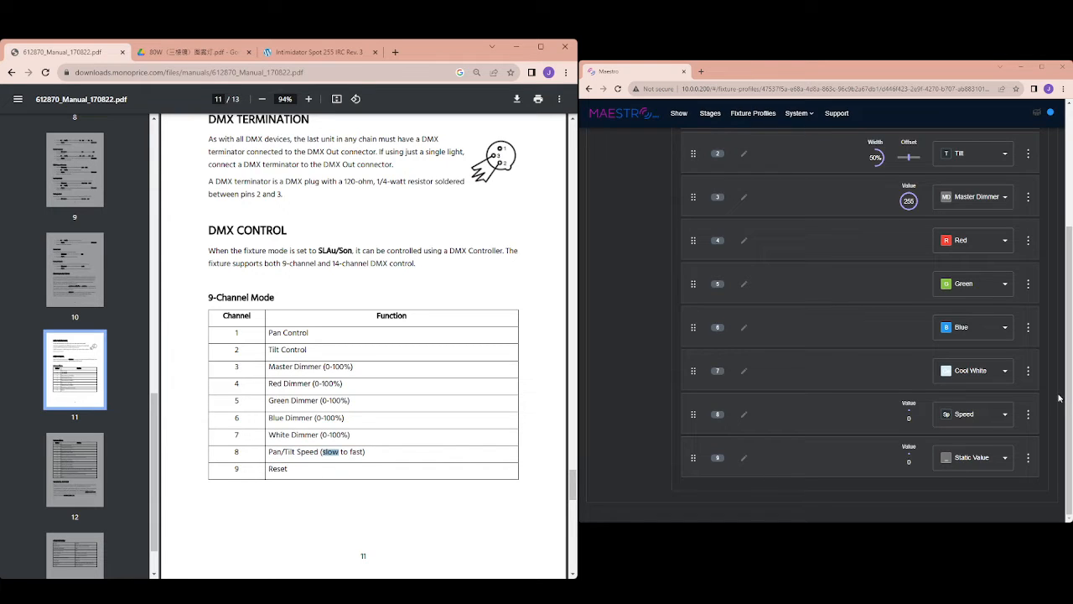
click(1028, 414)
click(972, 434)
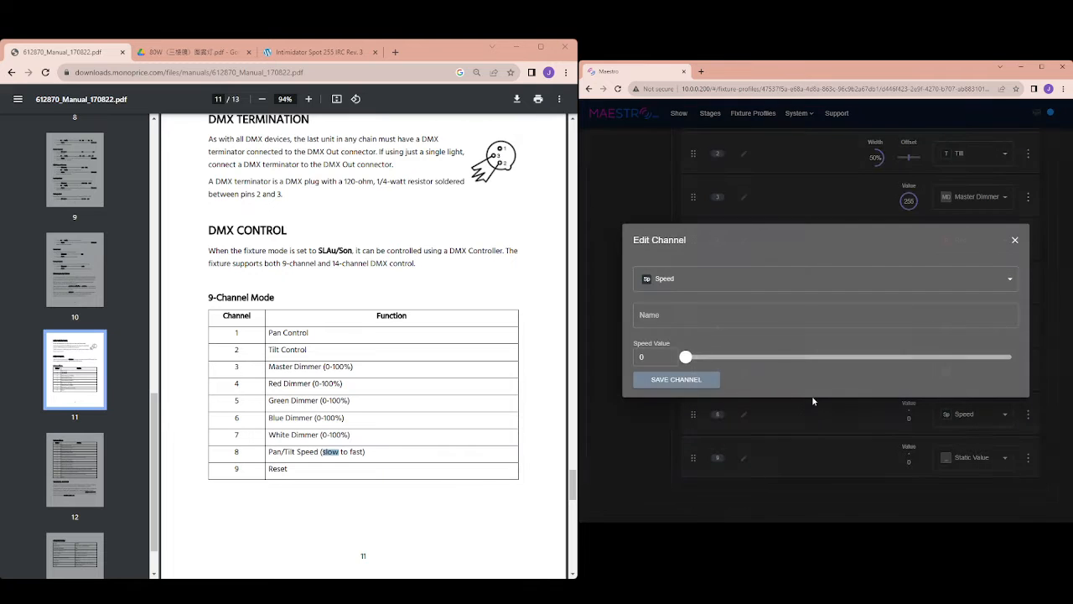
drag(686, 357, 1020, 359)
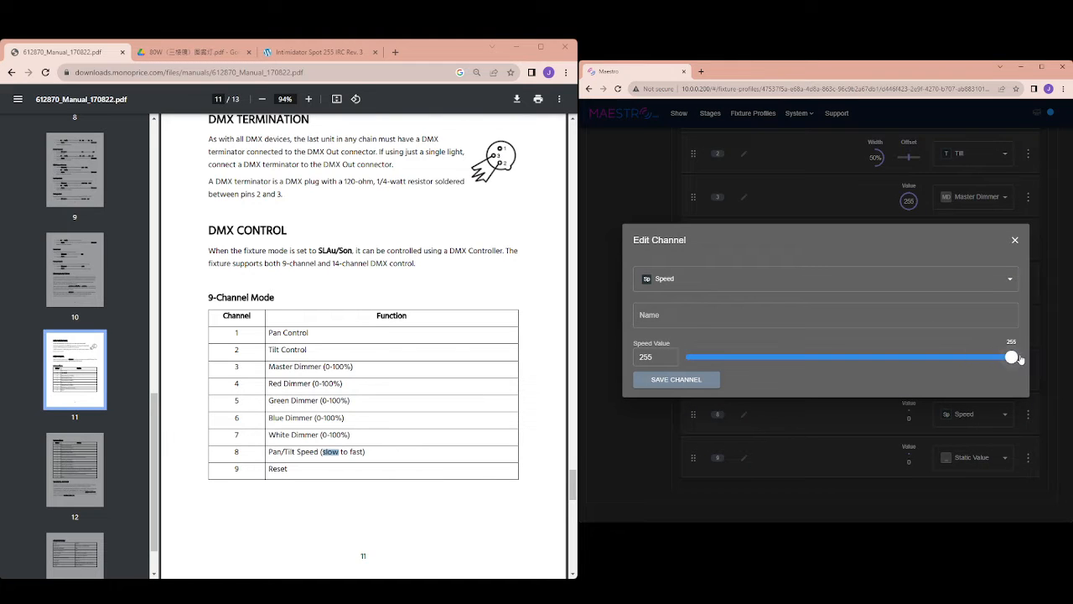
click(663, 382)
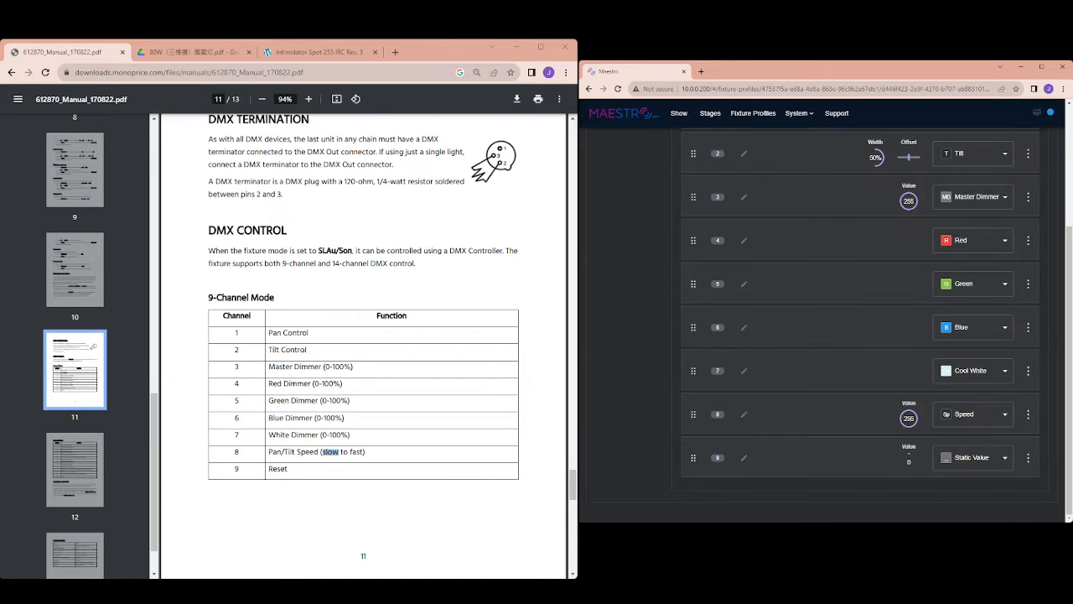
double_click(308, 452)
Step: Start adding a fixture to the loaded stage from the Stage Right Stage Wash 7x10W (Demo) profile in 9 Channel Mode
scroll(895, 369, up, 3)
scroll(795, 340, down, 2)
scroll(795, 344, up, 3)
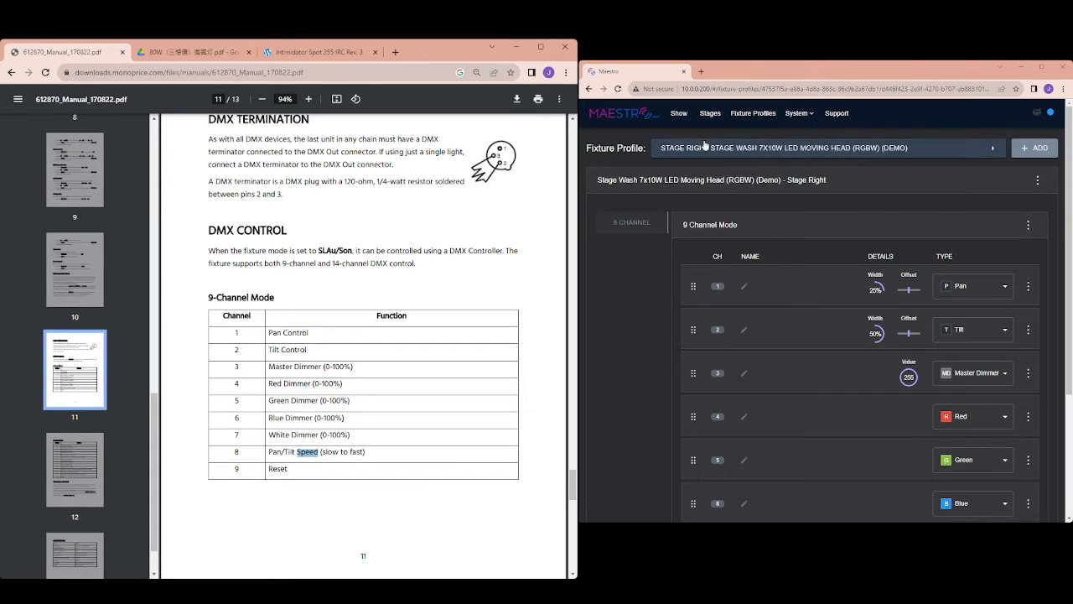
click(710, 113)
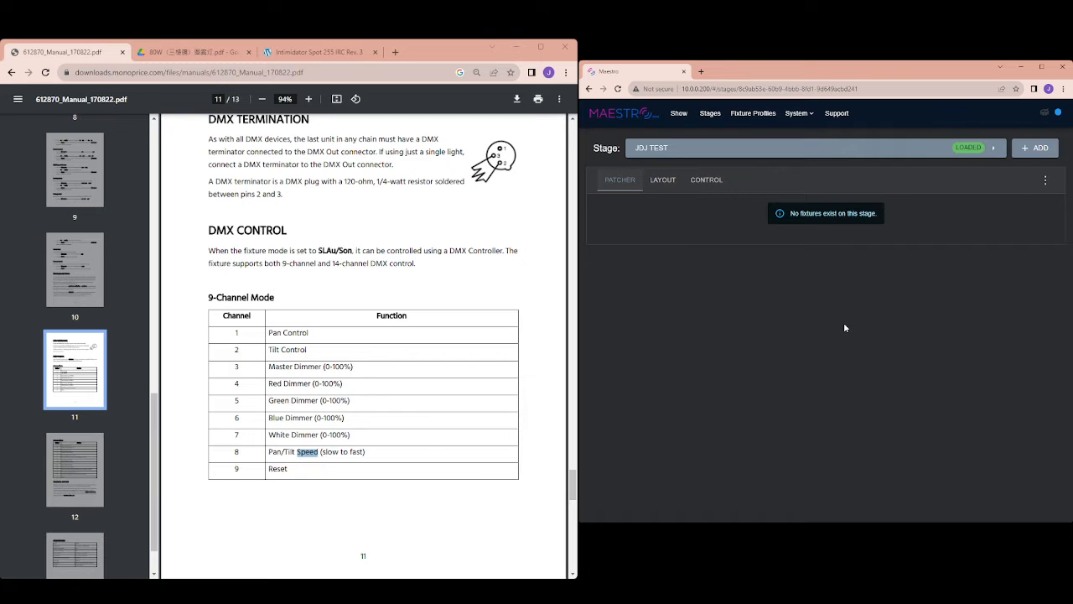
click(1045, 179)
click(1039, 200)
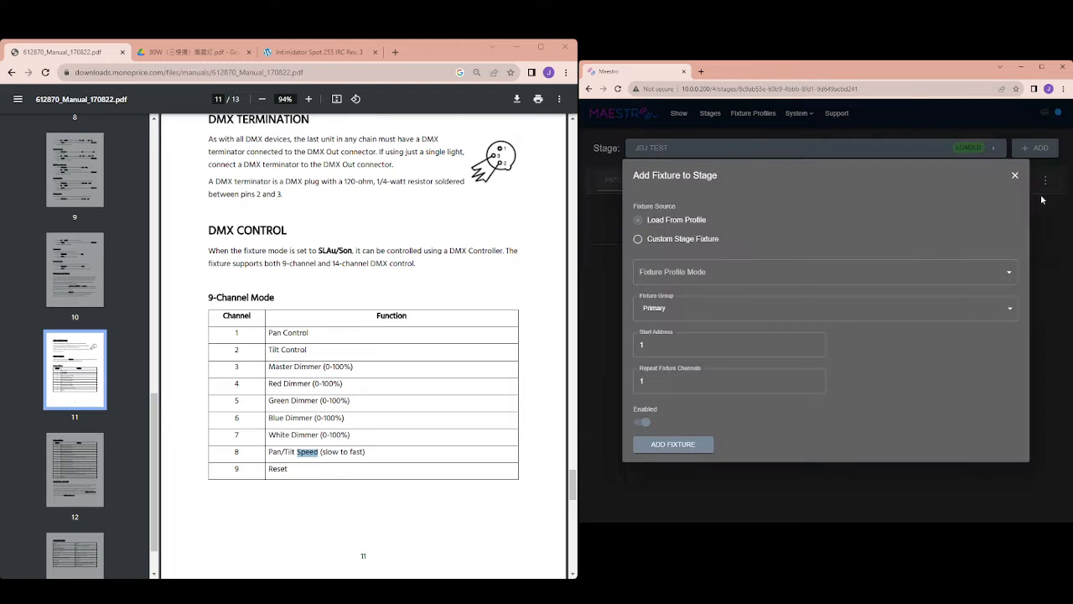
click(670, 272)
text(demo)
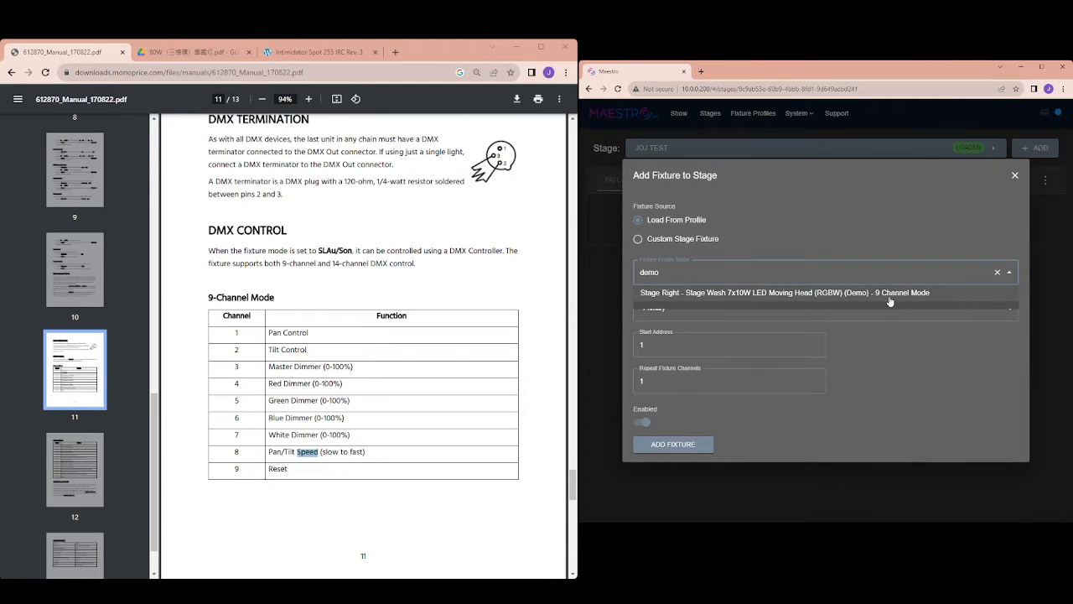
click(719, 294)
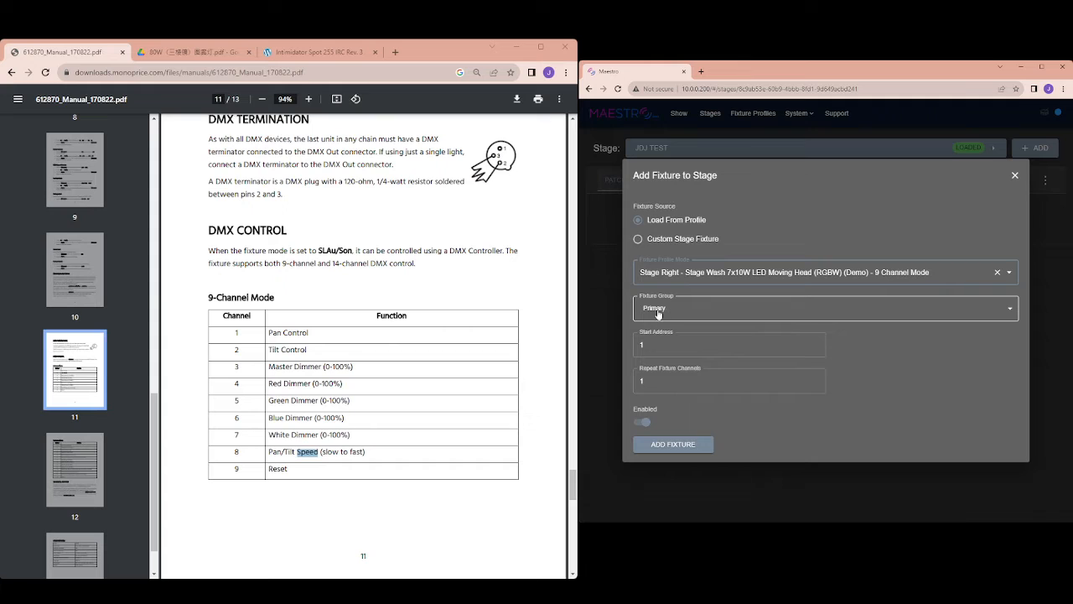
Step: Set the fixture's start address to 483 and add it to the stage in the Primary group
click(660, 341)
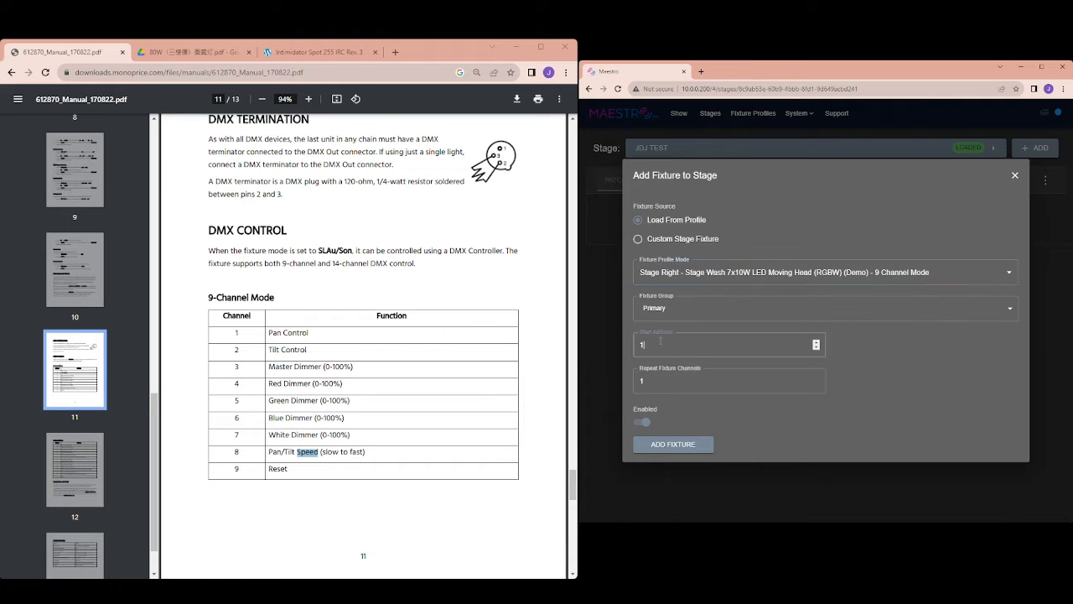
double_click(660, 341)
text(483)
click(694, 386)
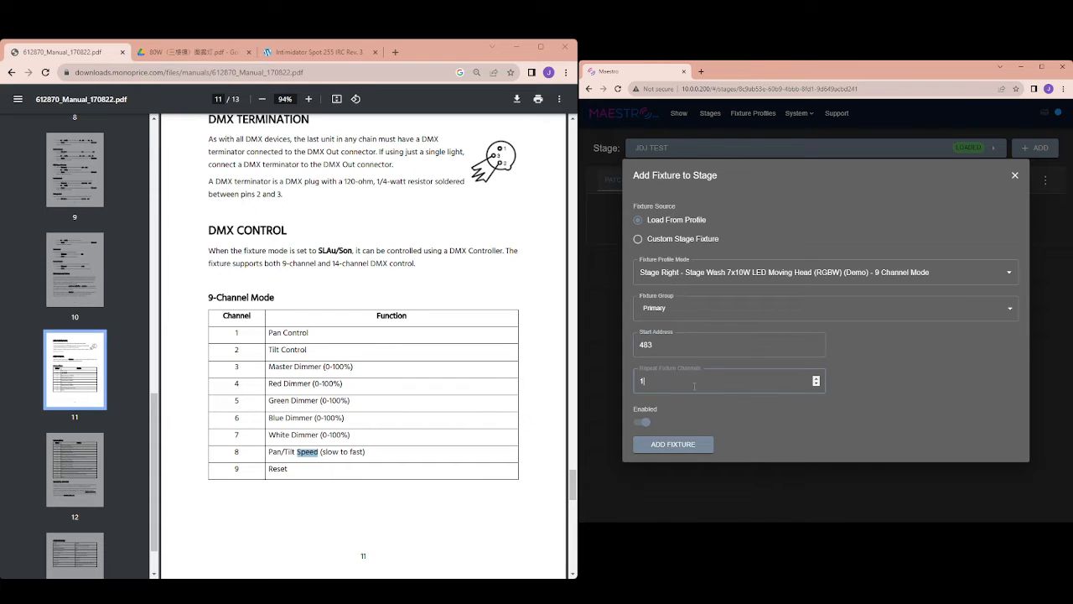
click(676, 443)
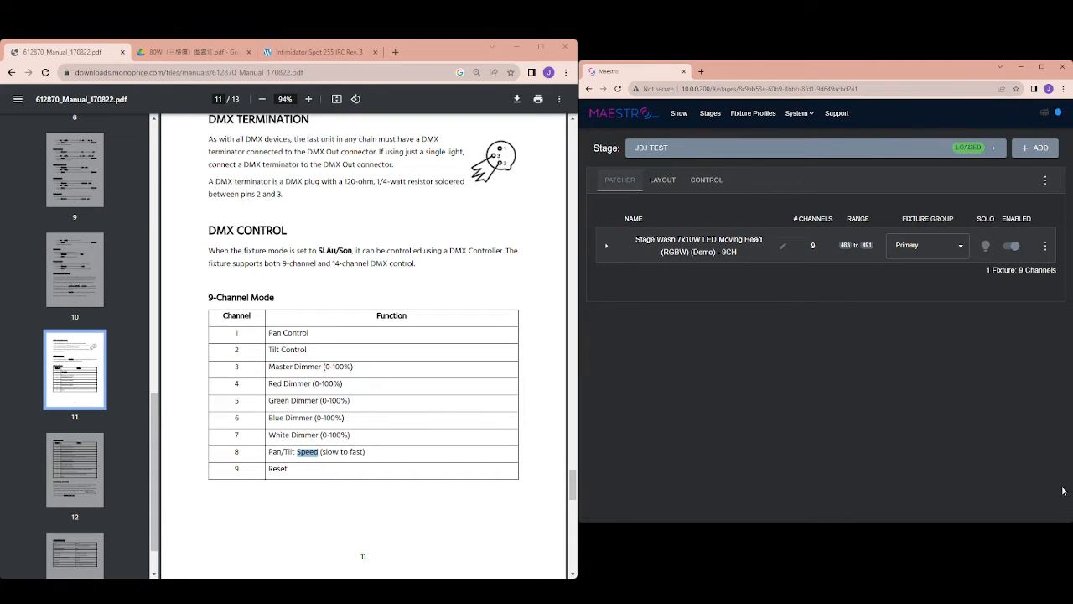
Step: Add a second fixture from the Stage Right Stage Wash 7x10W (Demo) 9 Channel Mode profile to the Primary group at start address 492
click(1046, 179)
click(1028, 205)
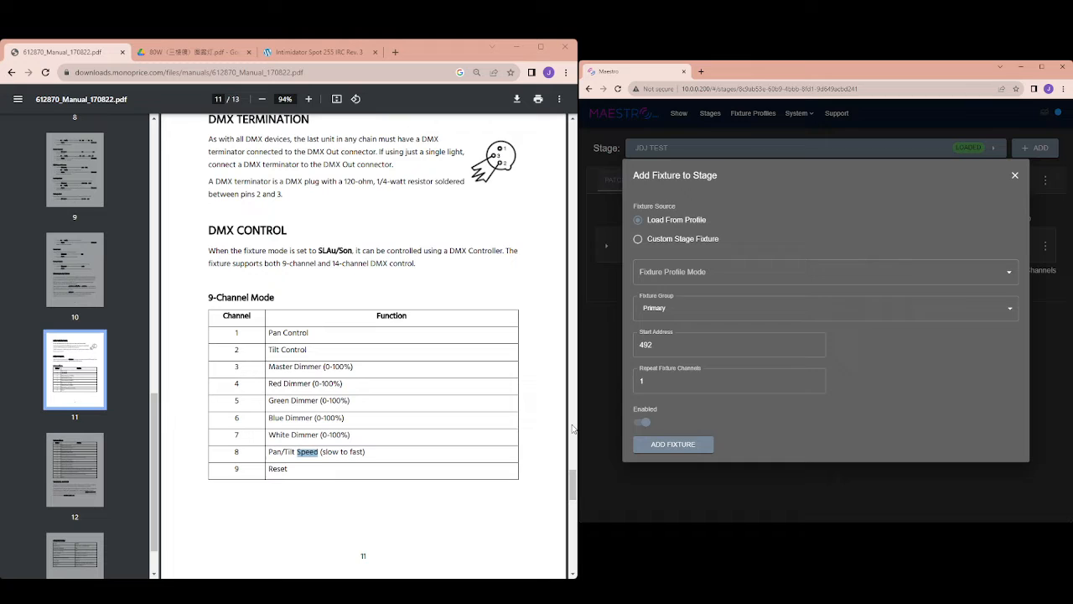
click(681, 273)
text(demo)
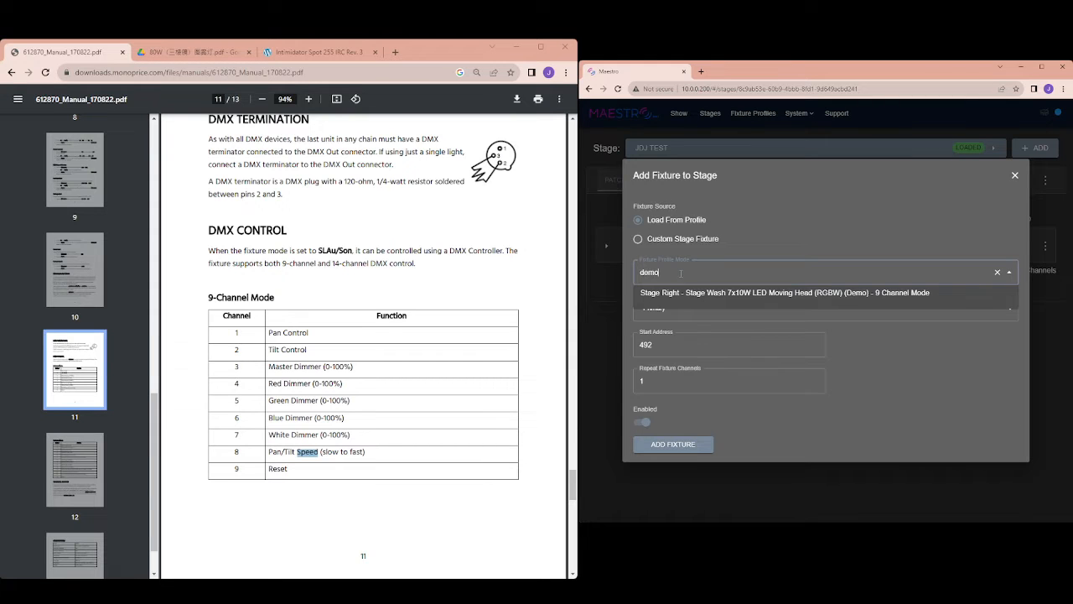
click(704, 295)
click(661, 351)
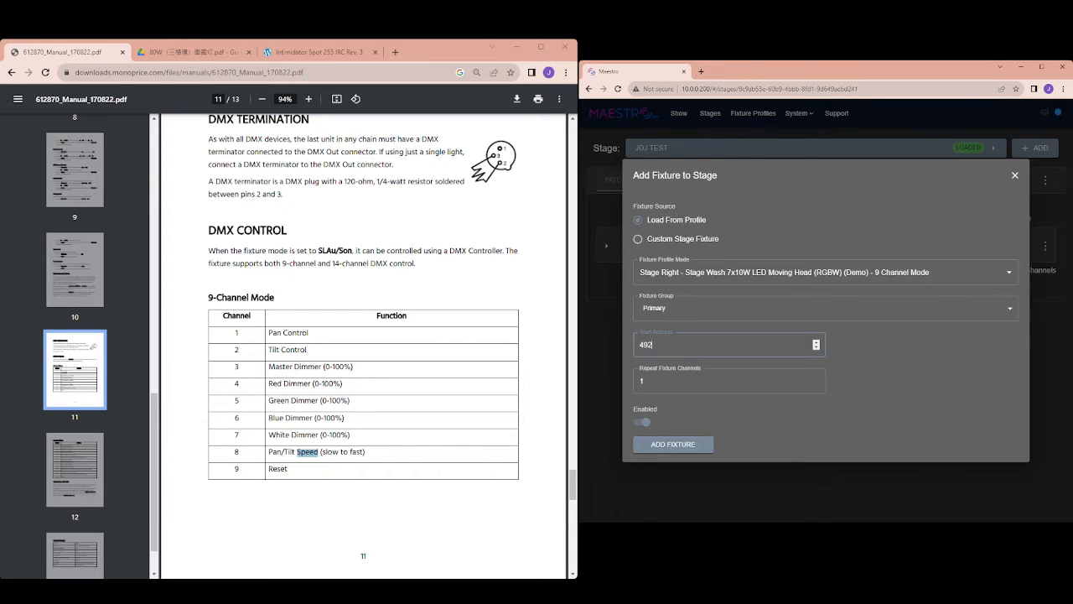
click(650, 383)
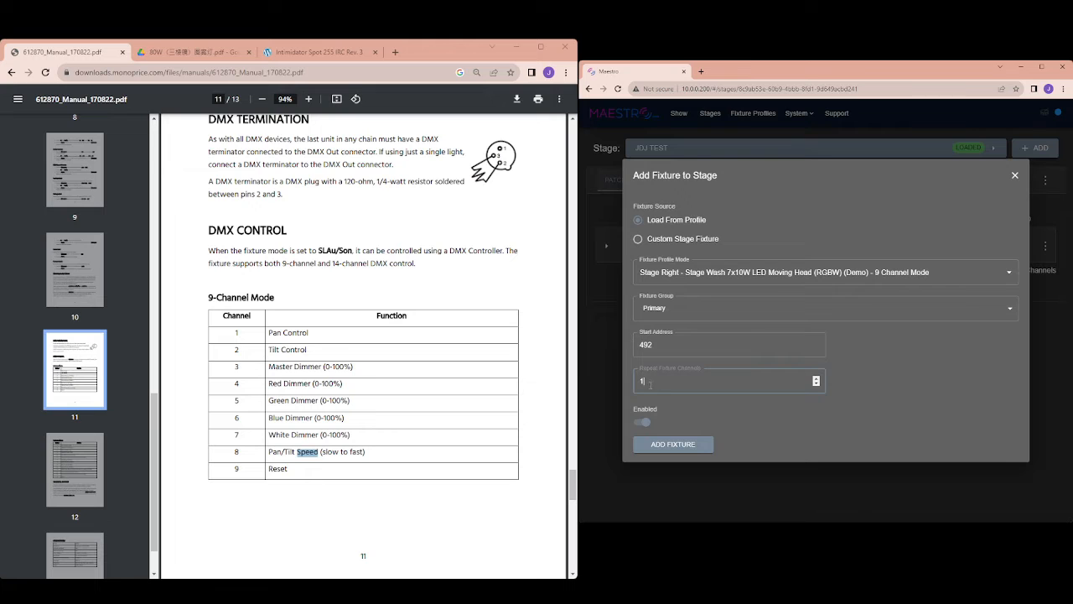
click(658, 444)
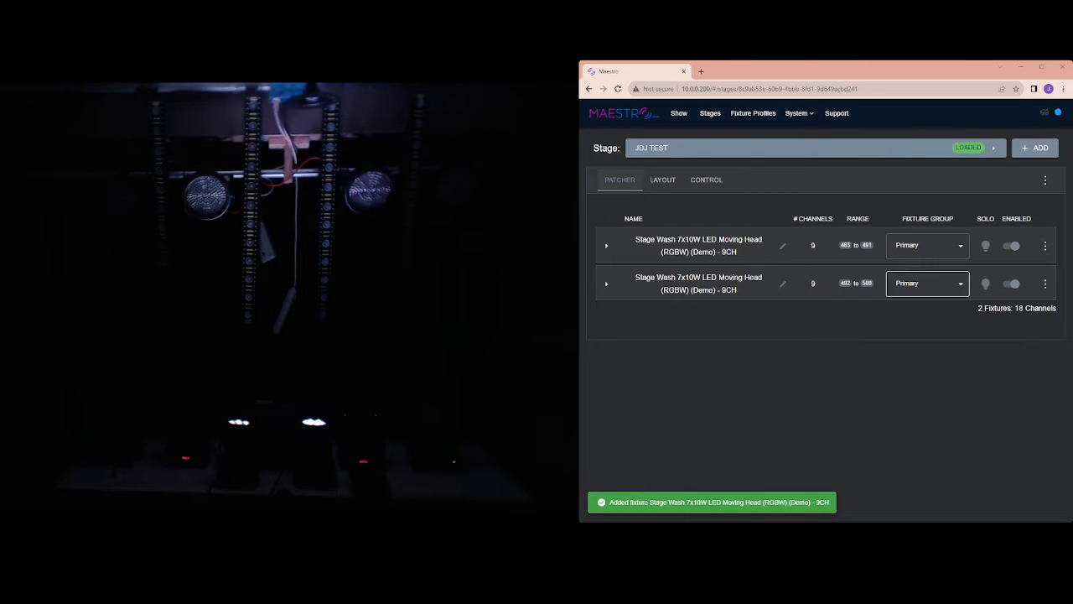
Step: Solo each of the two Stage Wash fixtures in turn to check their output, and switch solo off again
click(986, 246)
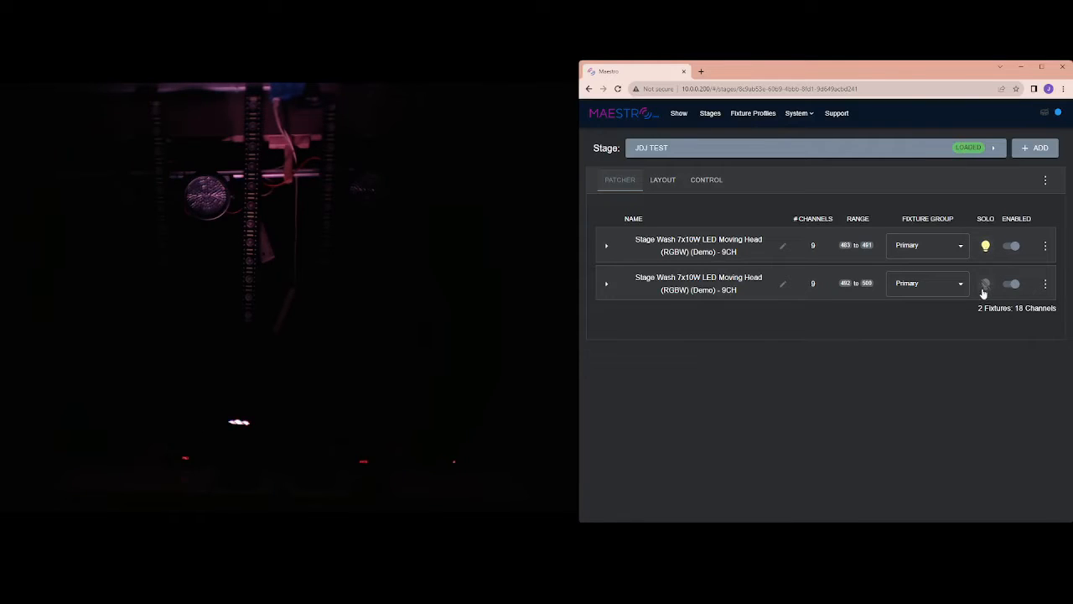
click(986, 284)
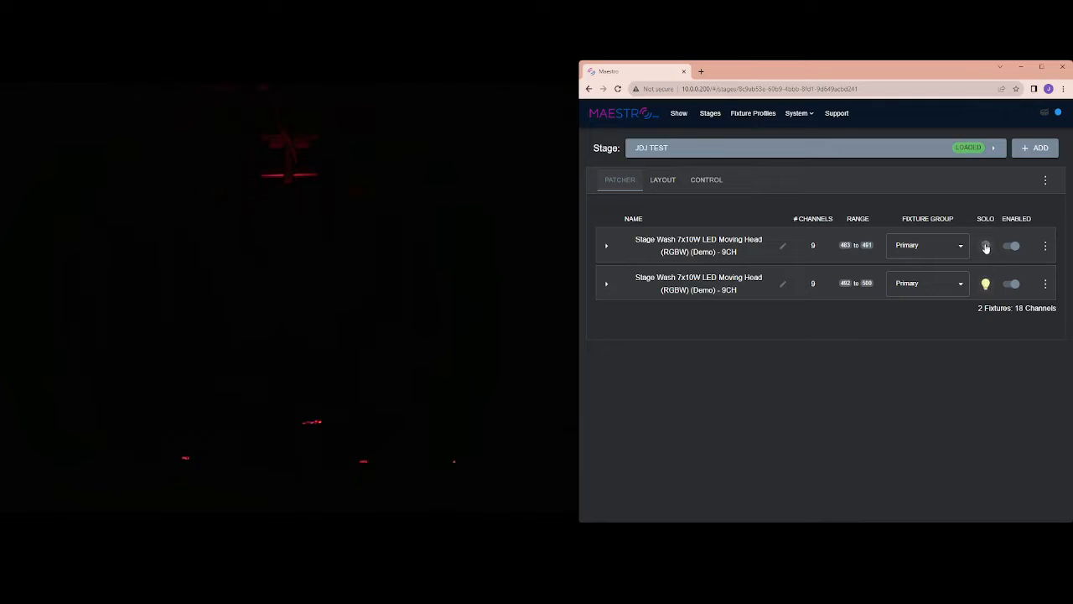
click(986, 246)
click(986, 246)
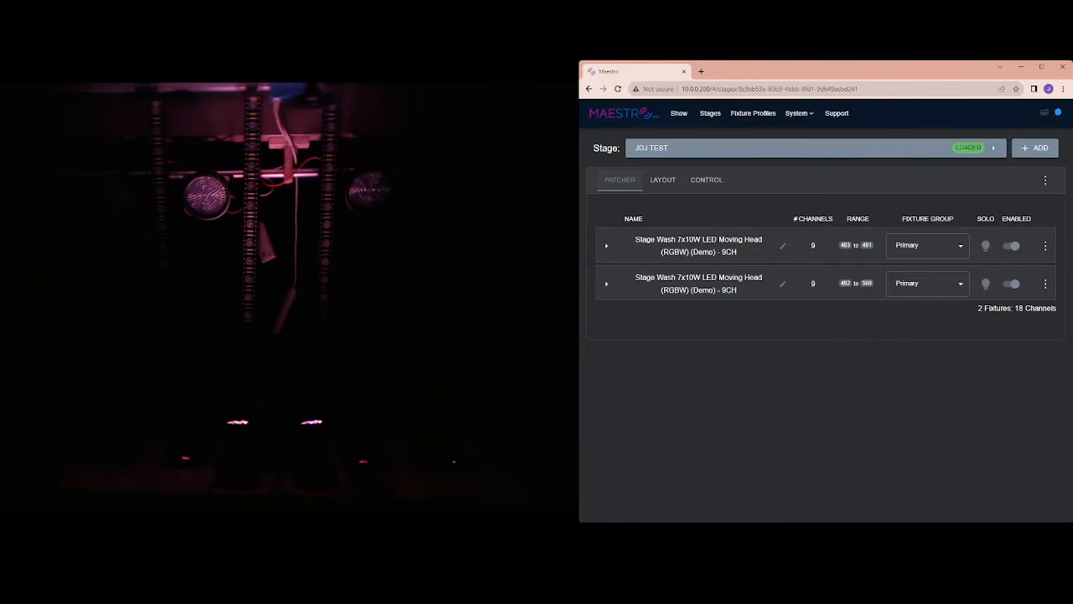
Step: Bring up the SHEHDS 80W manual and create a new fixture profile named LED Spot 80W (Demo) with manufacturer Shehds
key(alt+Tab)
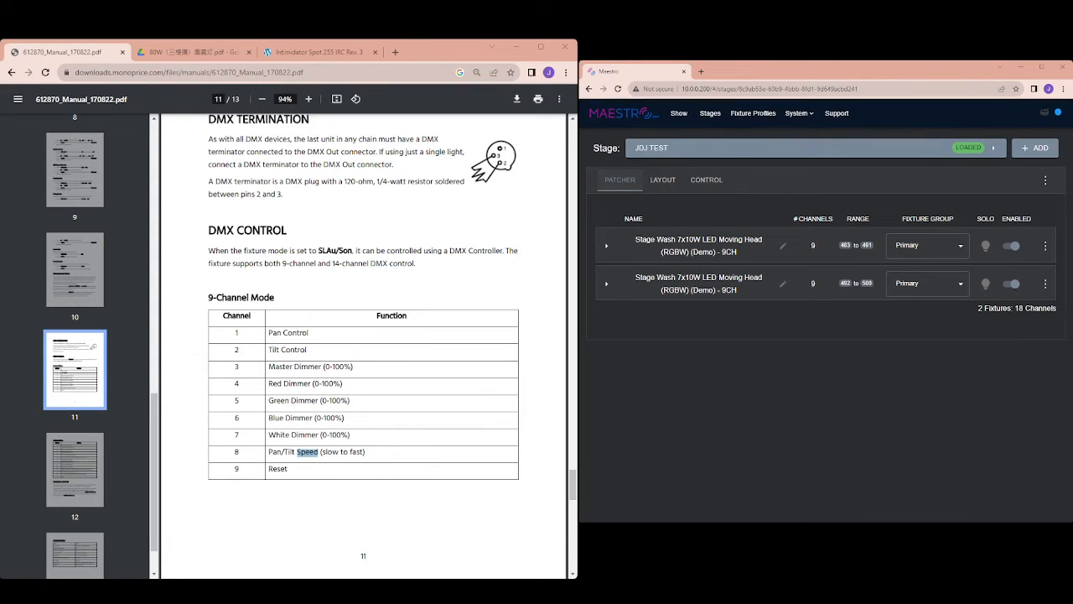
click(167, 52)
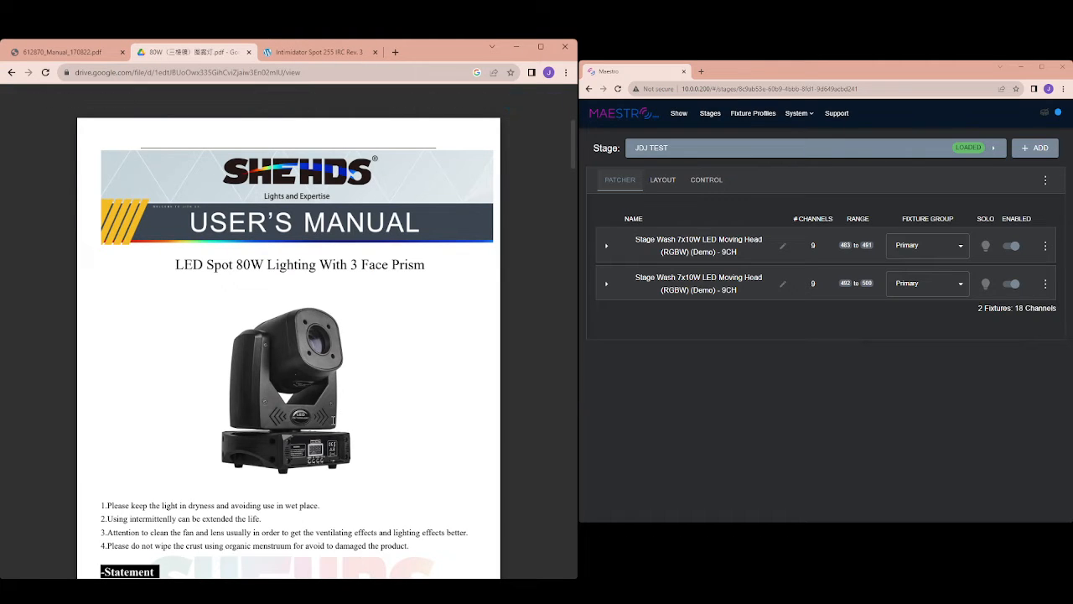
click(759, 117)
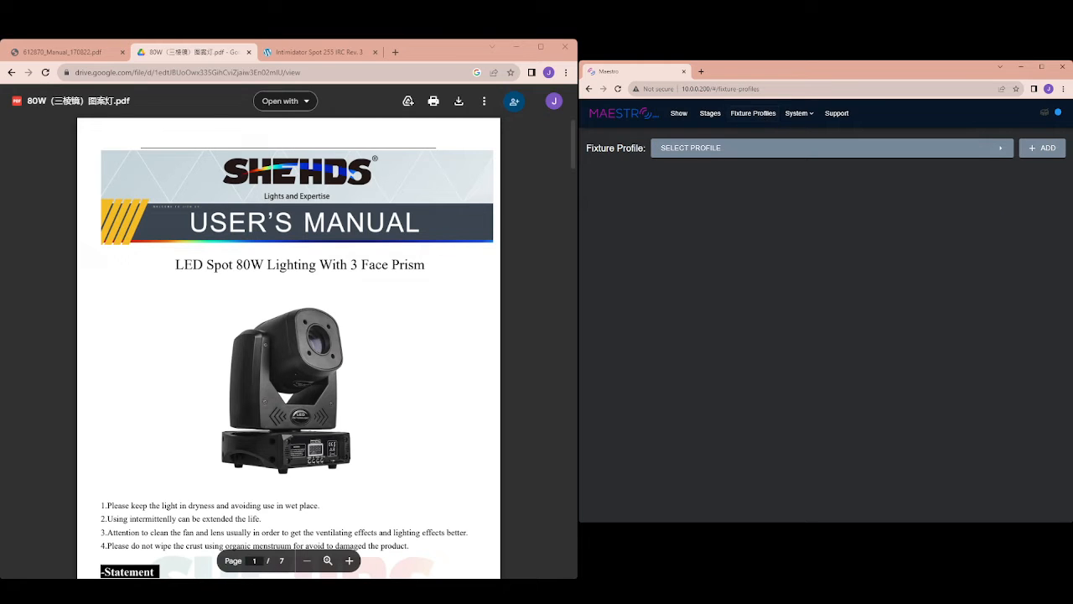
click(1044, 149)
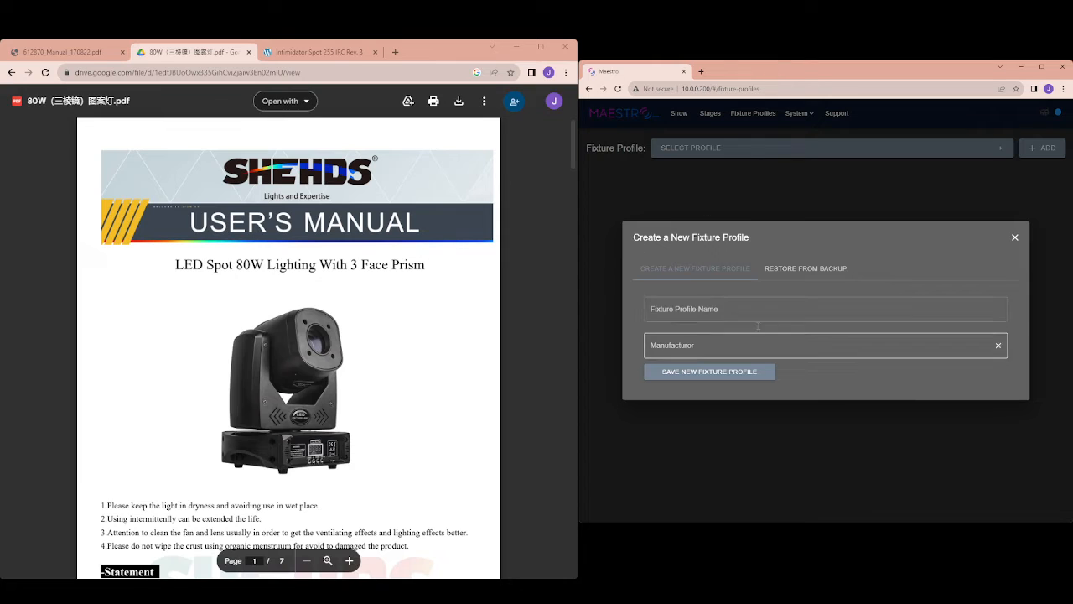
click(695, 311)
text(LE)
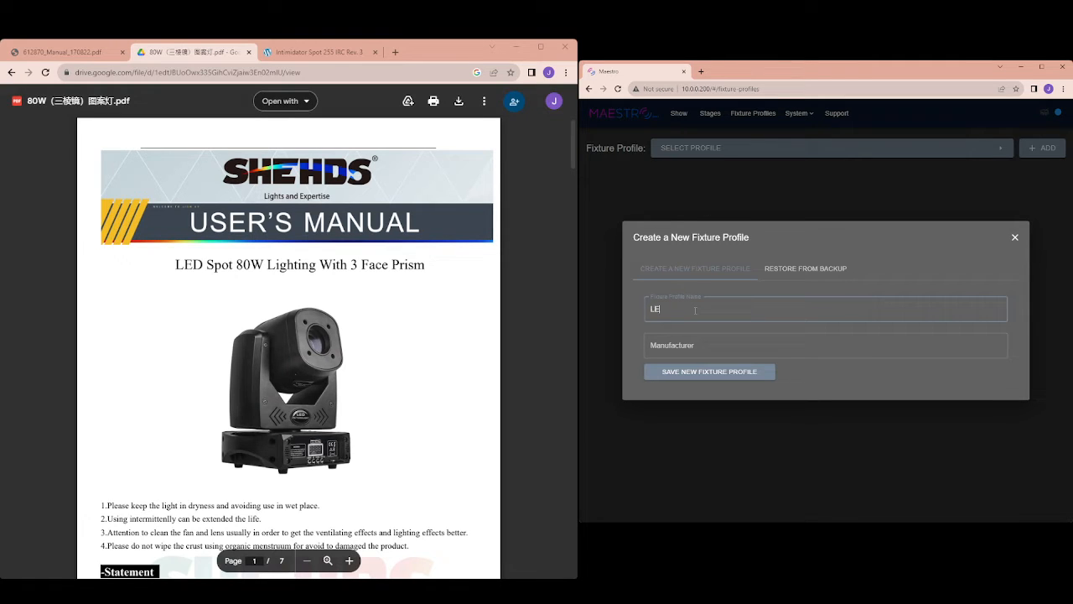
text(D Spot 80W (Demo))
click(699, 343)
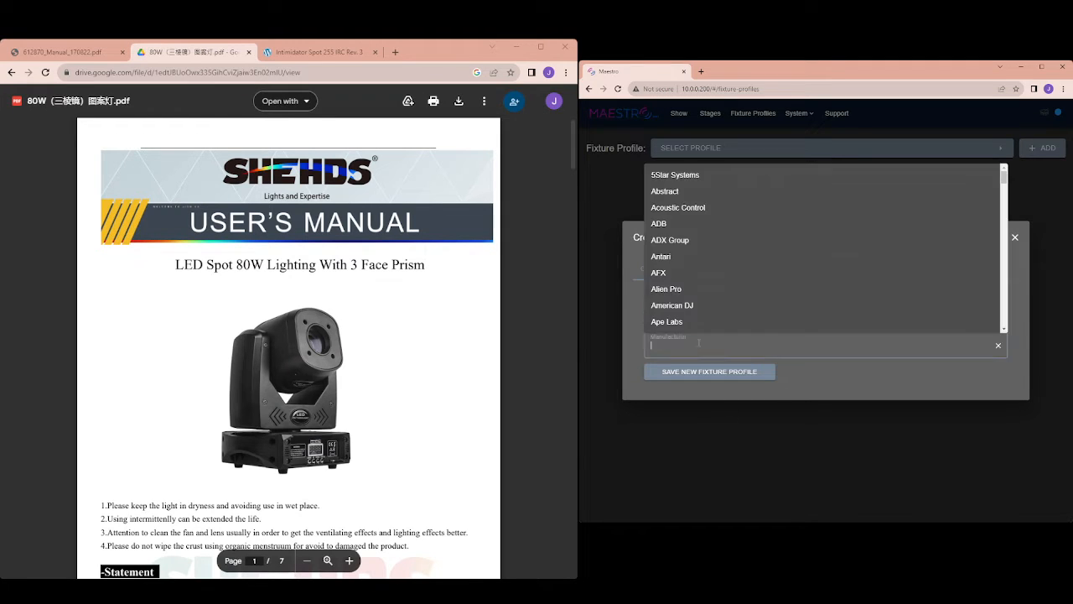
text(Shehds)
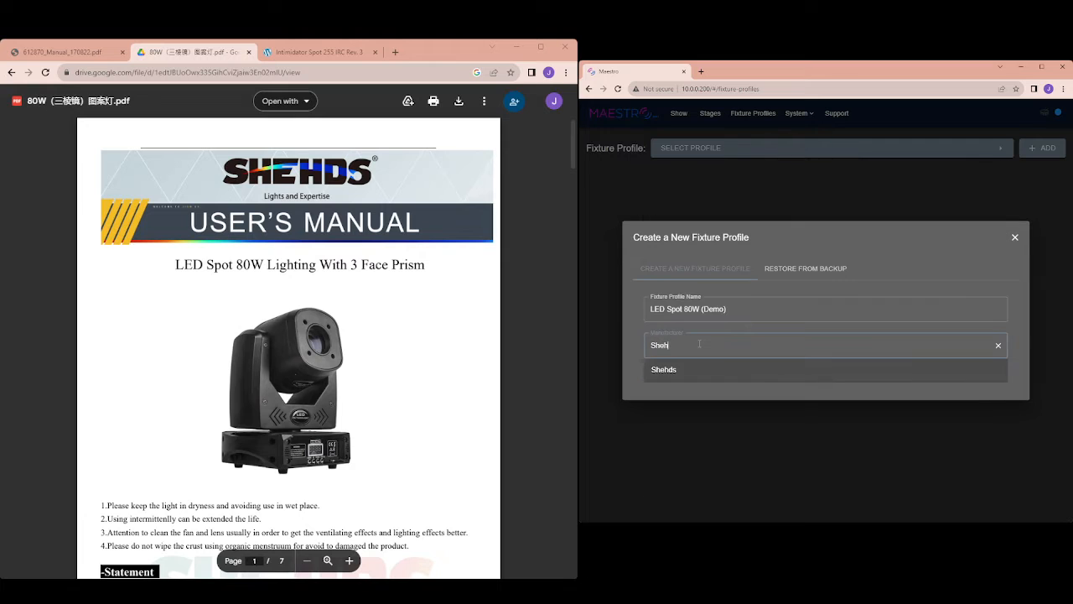
click(671, 369)
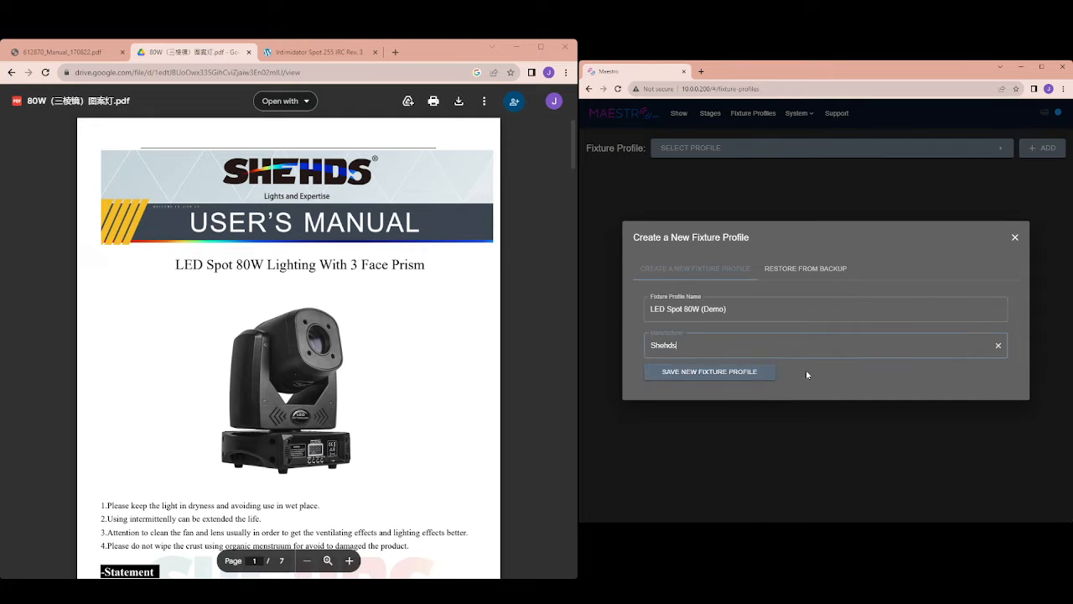
click(687, 372)
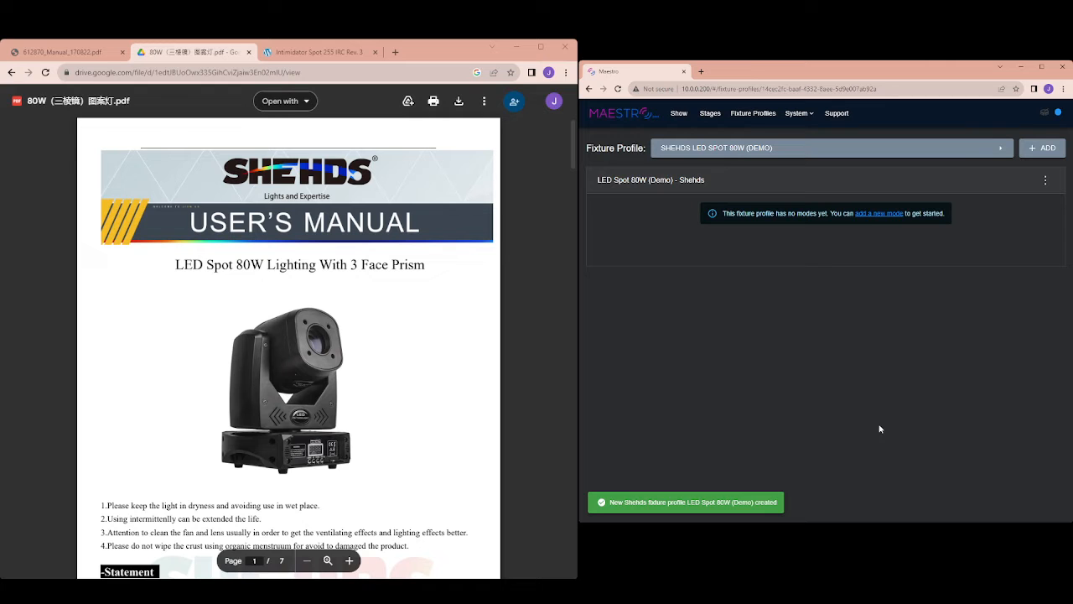
Step: Look through the SHEHDS manual's 13ch and 10ch DMX Channel Summary tables to compare the available modes
scroll(245, 444, down, 15)
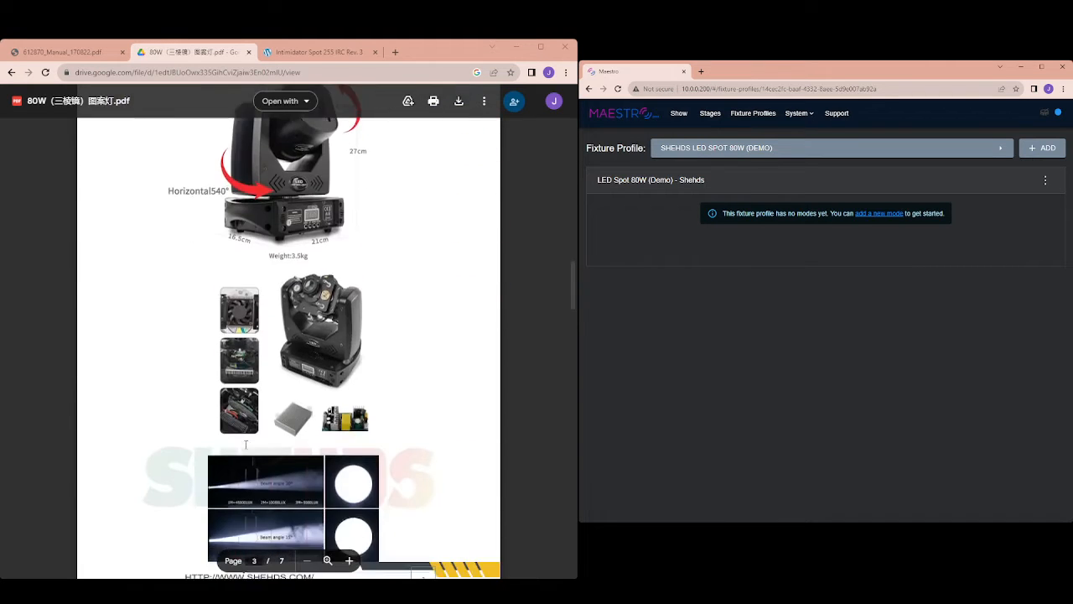
scroll(245, 443, down, 10)
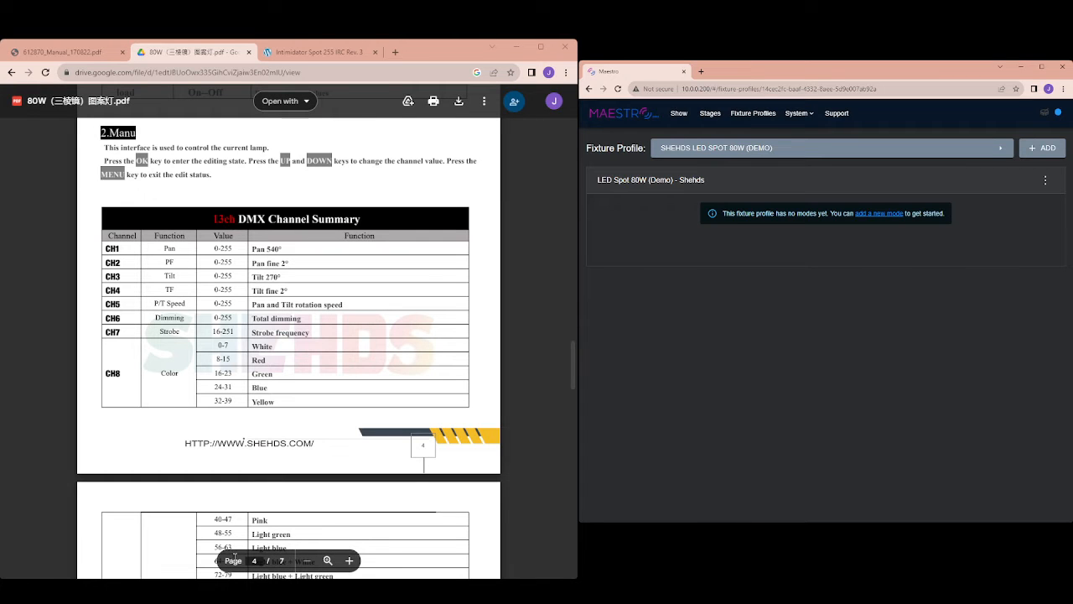
scroll(284, 396, down, 1)
scroll(284, 396, down, 14)
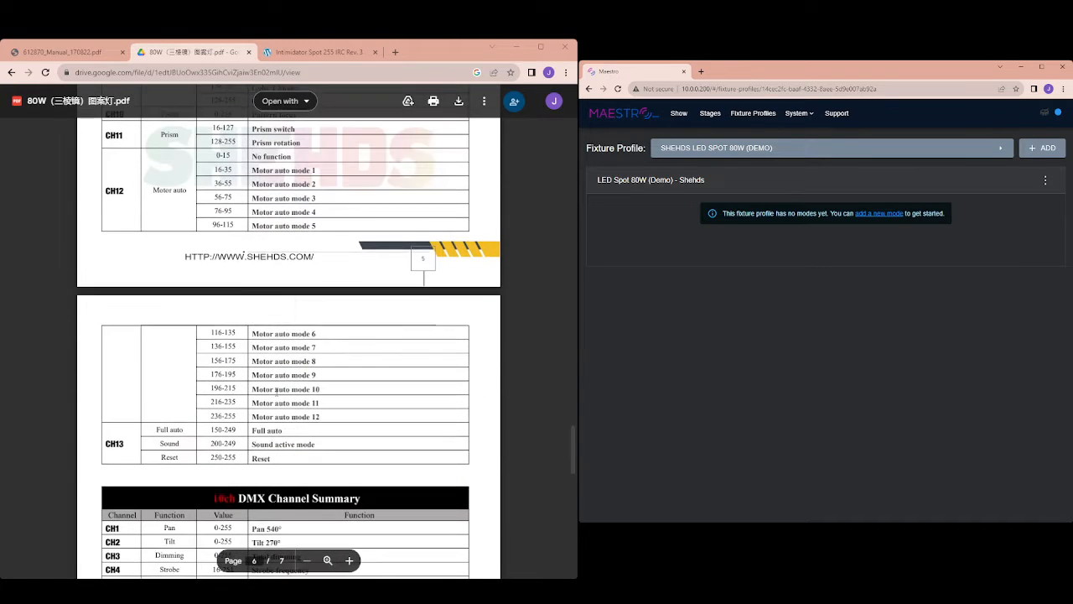
scroll(276, 391, up, 15)
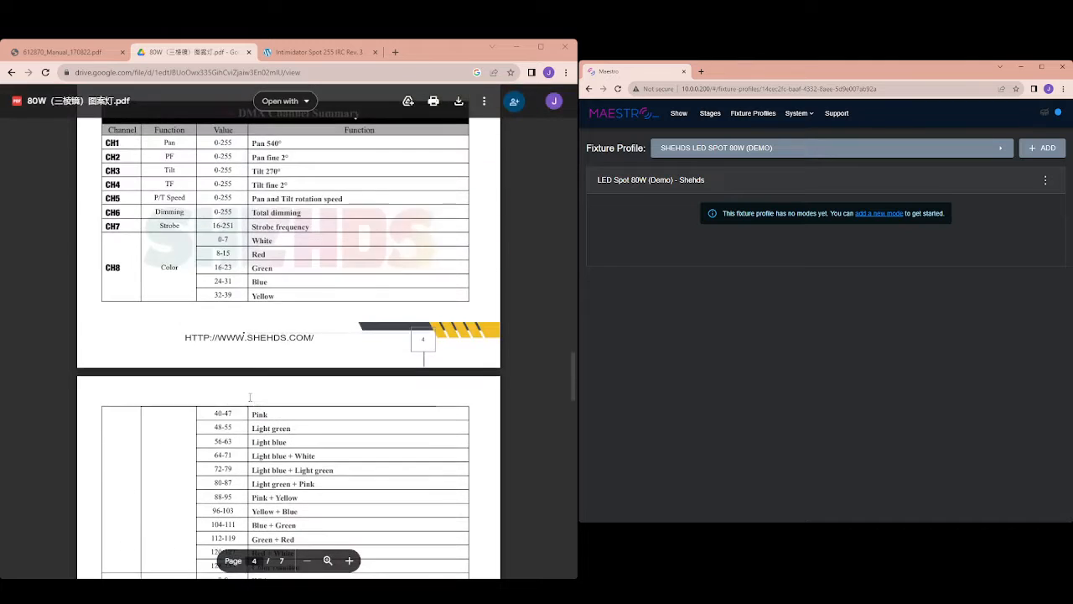
scroll(231, 330, down, 15)
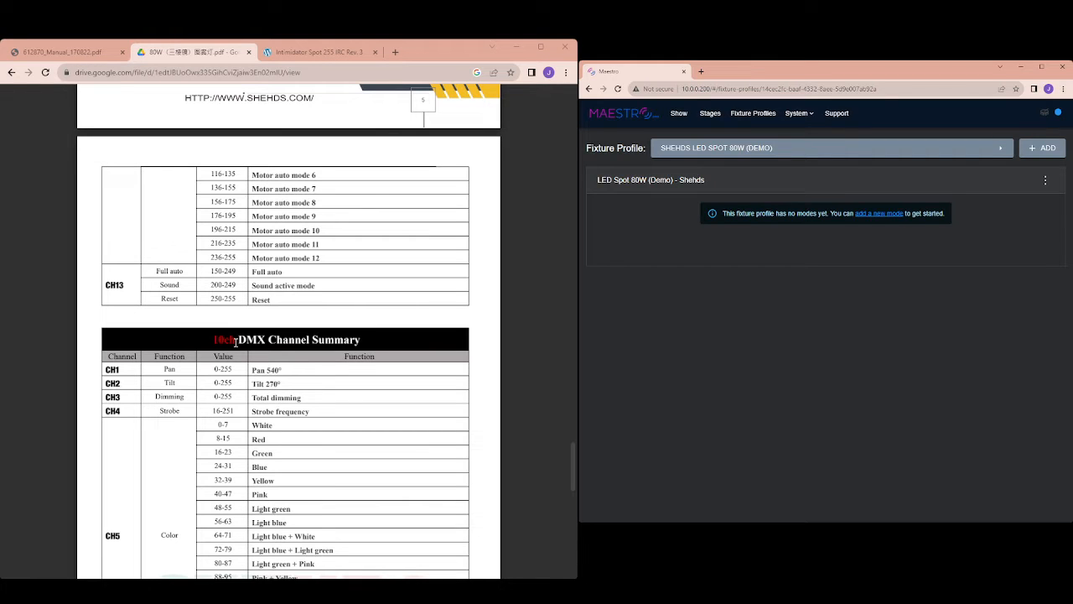
scroll(236, 341, down, 4)
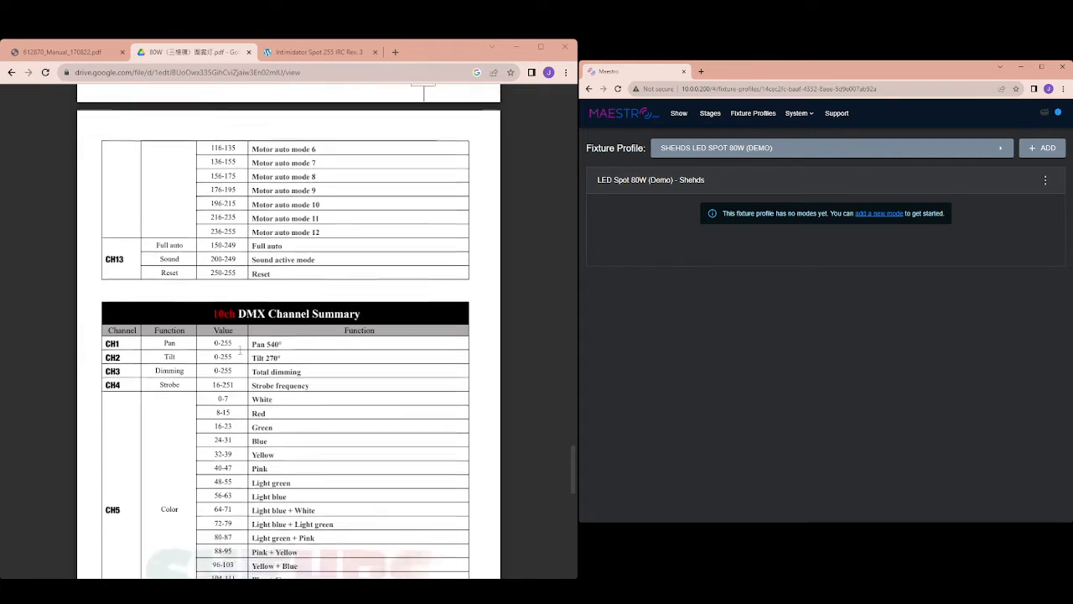
scroll(243, 348, up, 1)
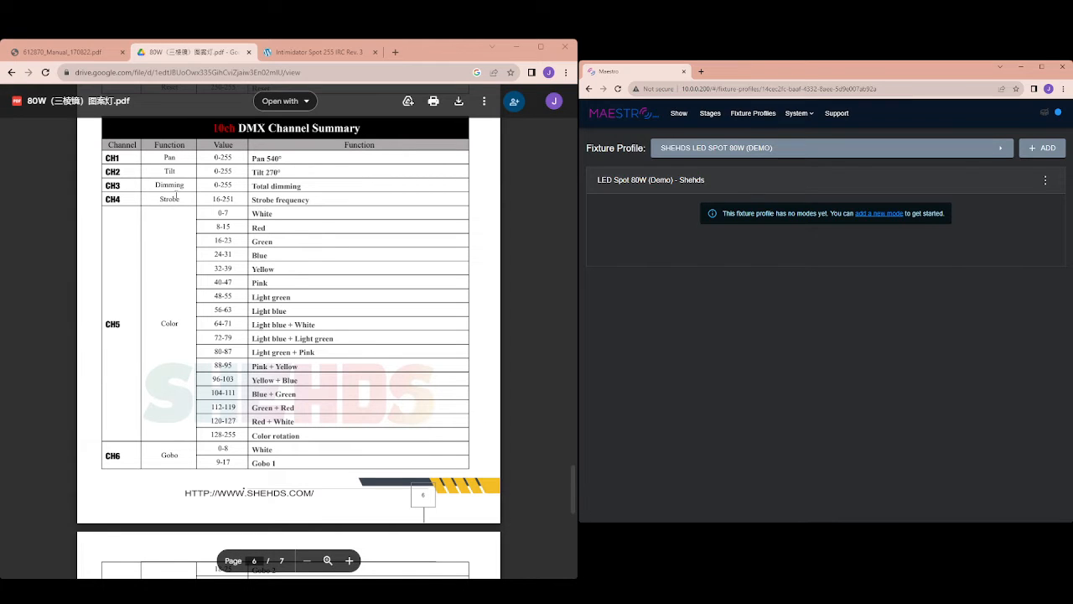
Step: Review the channel functions in the manual's 10ch DMX table, from Pan, Tilt and Dimming through CH10
drag(326, 187, 170, 186)
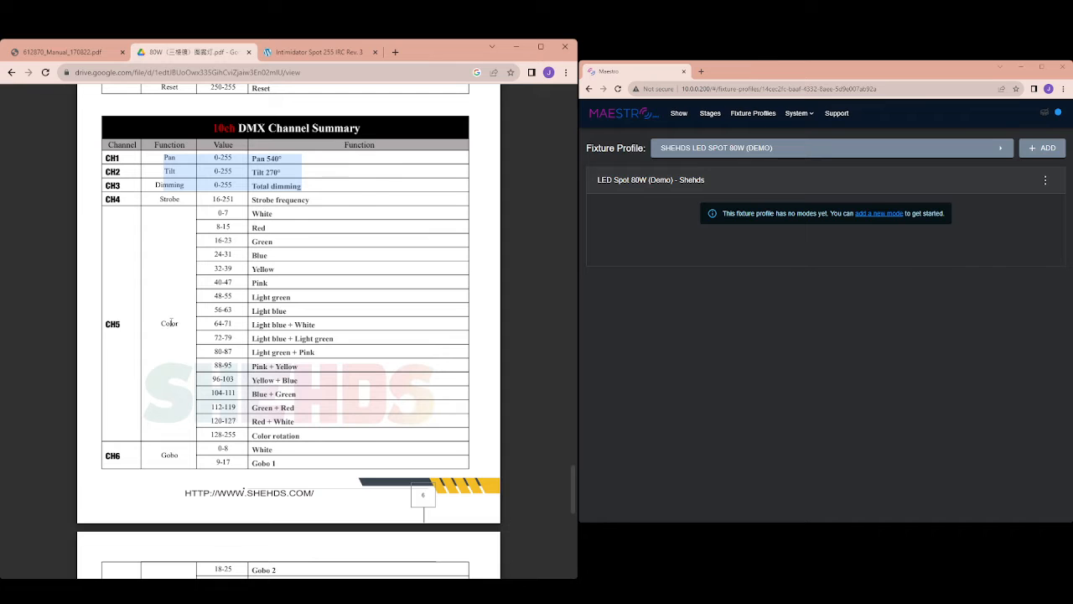
double_click(163, 455)
scroll(219, 424, down, 5)
scroll(220, 423, down, 2)
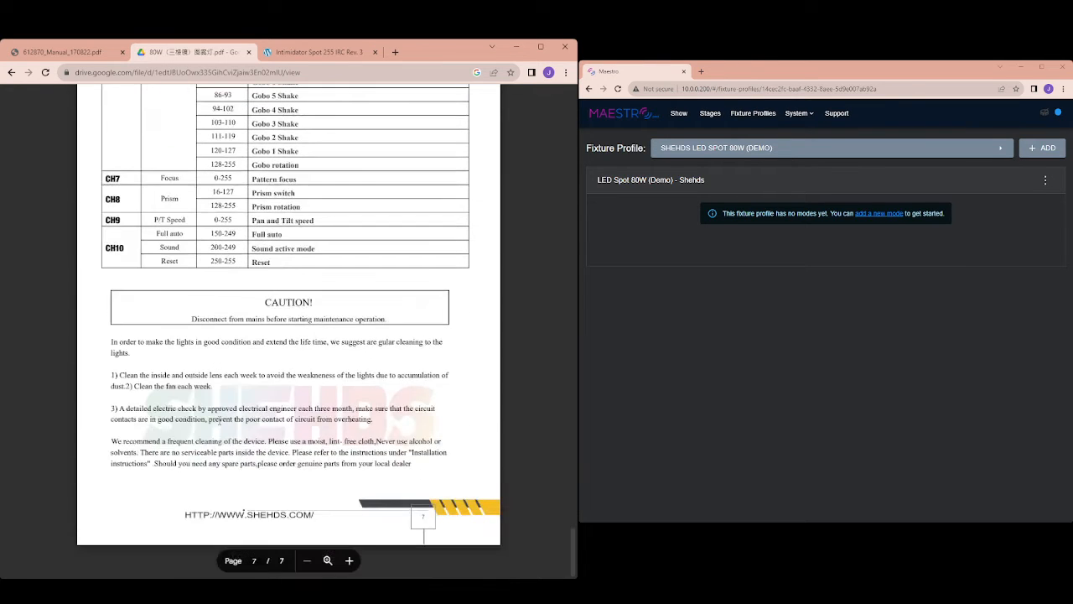
double_click(165, 178)
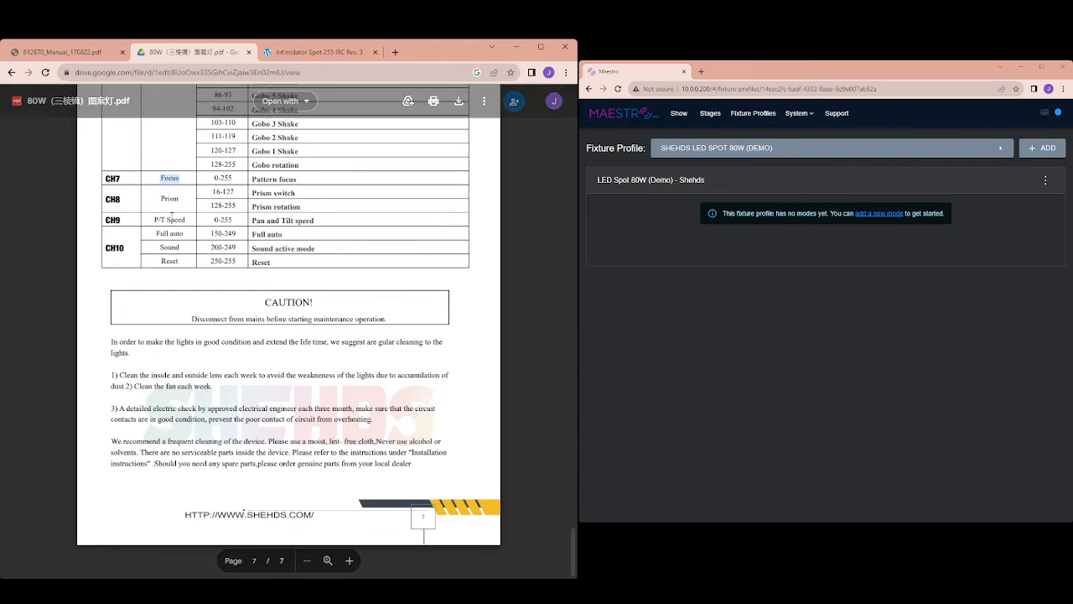
click(173, 223)
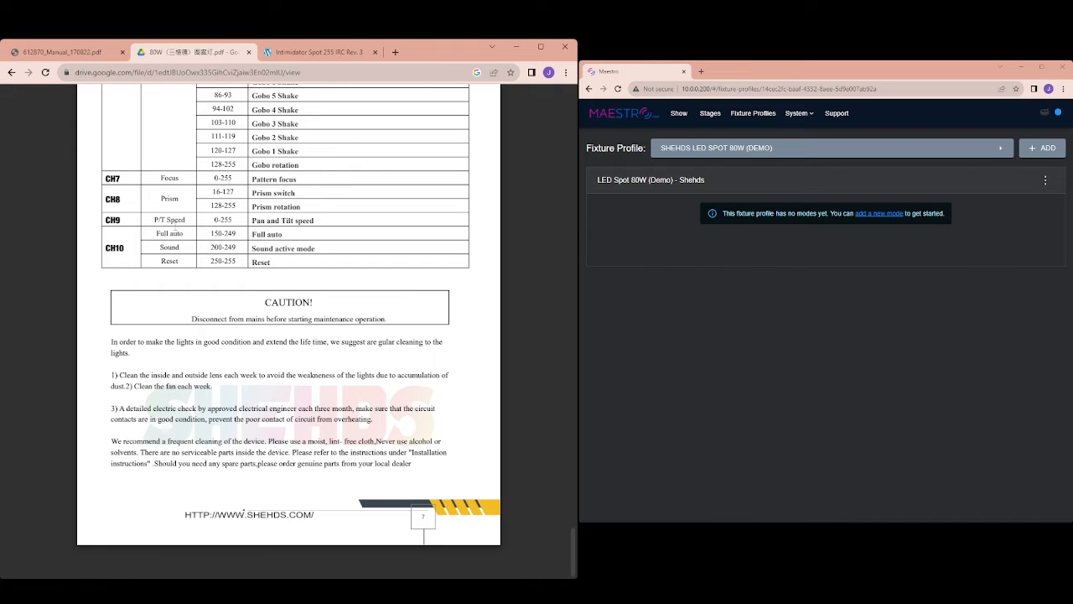
drag(280, 262, 90, 242)
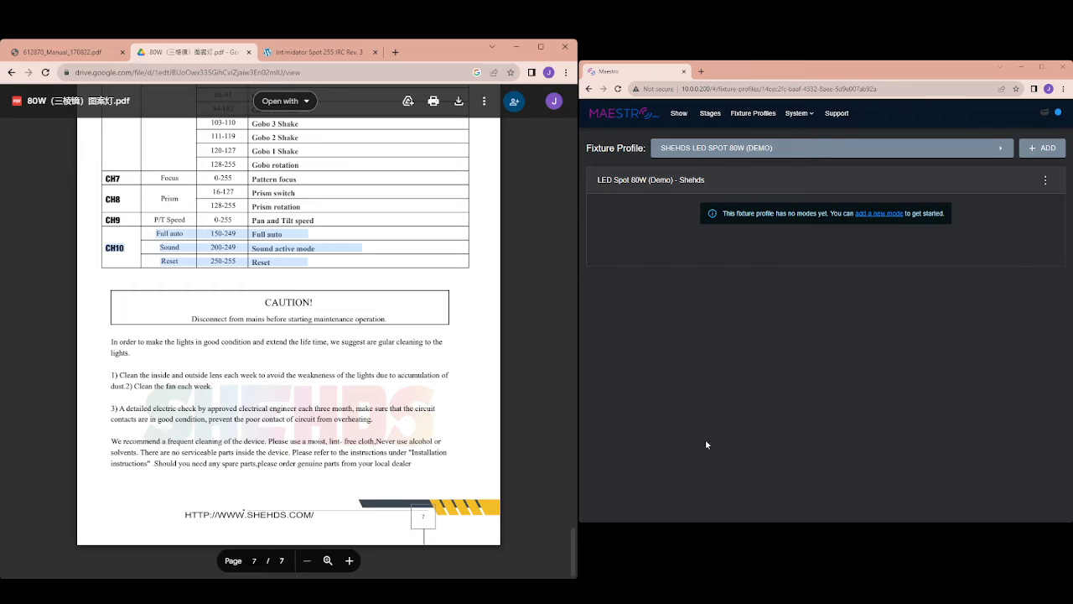
Step: Add a new mode with 10 channels to the LED Spot 80W (Demo) profile, matching the manual's 10ch table
scroll(328, 349, up, 8)
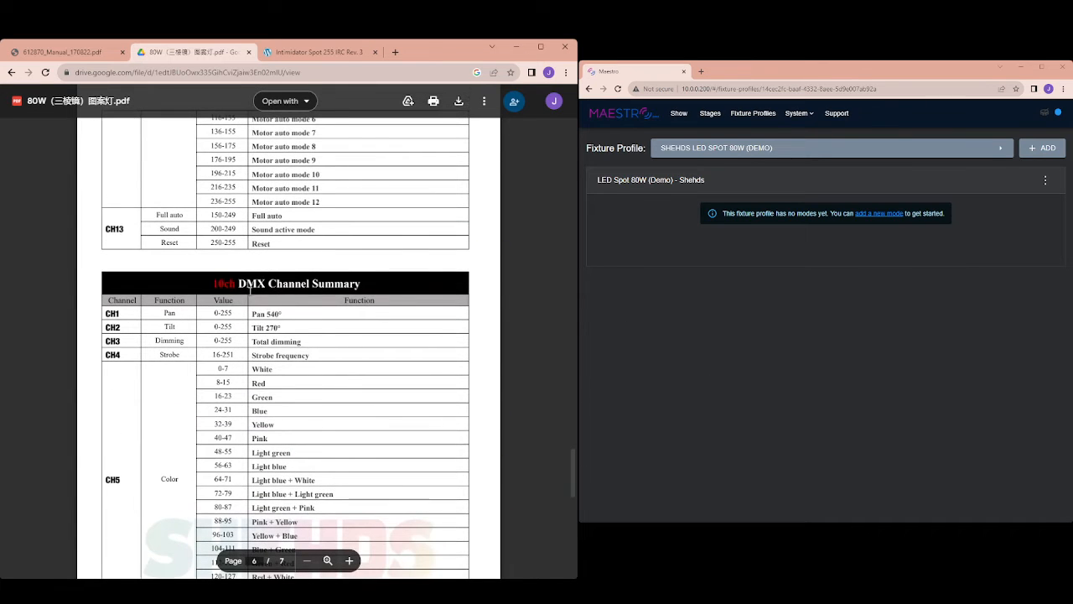
click(1046, 180)
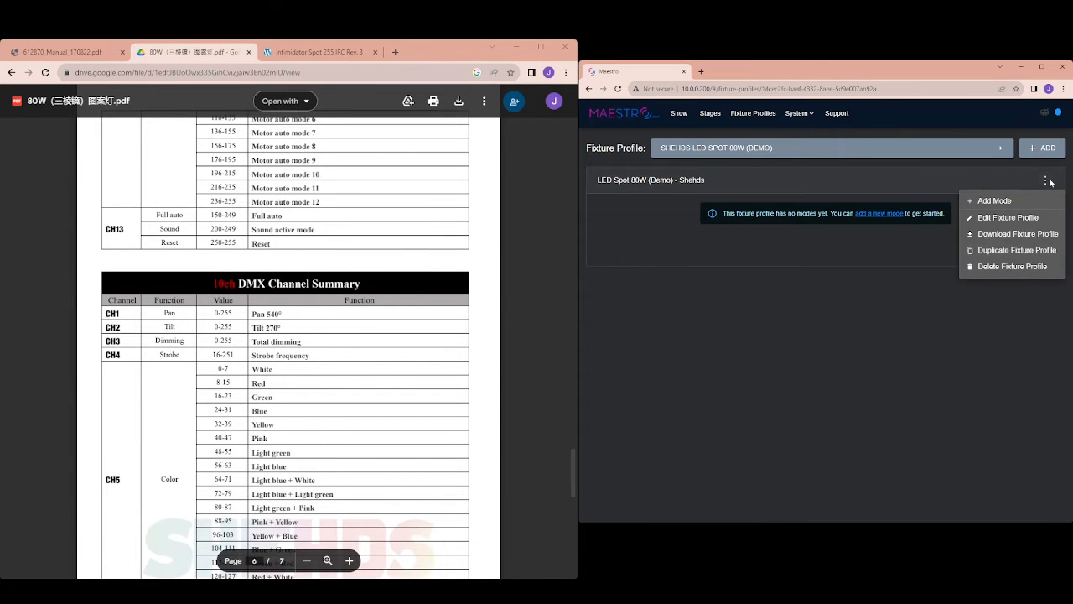
click(1016, 202)
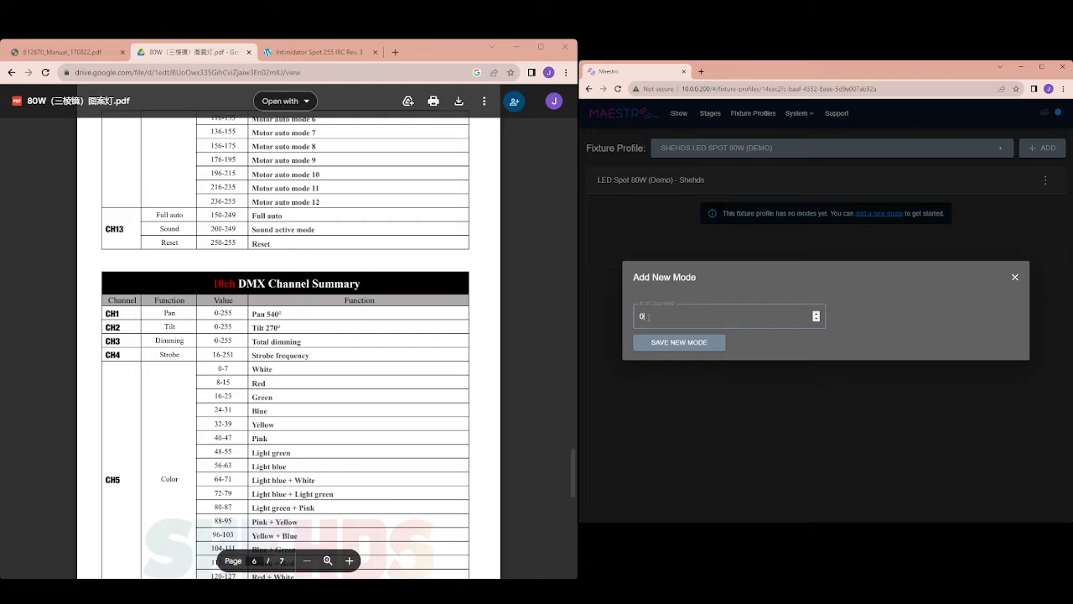
click(679, 344)
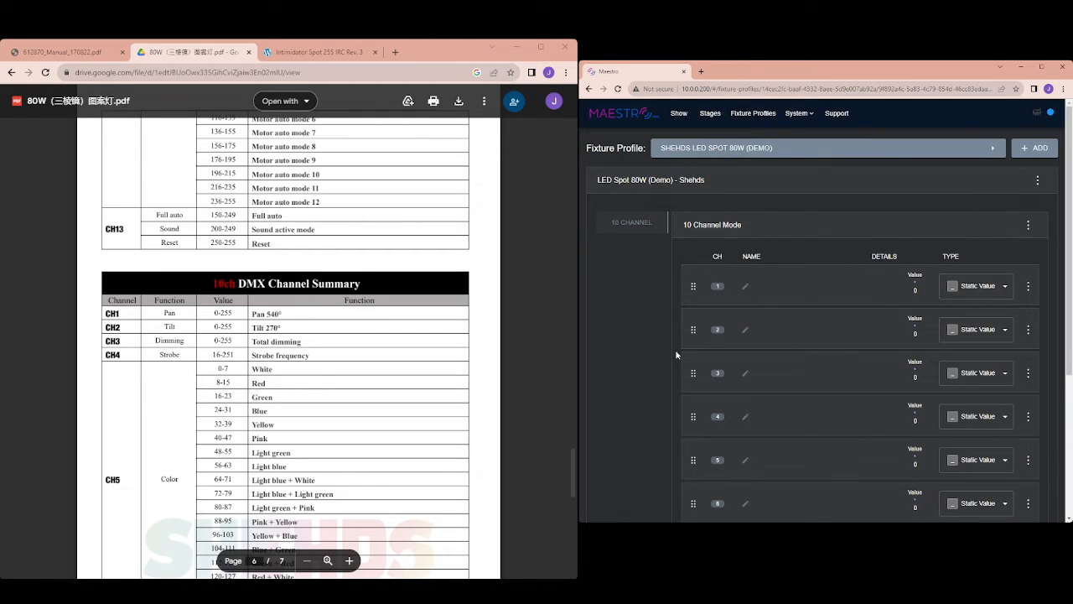
Step: Set the 10 Channel mode's channel 1 type to Pan and channel 2 type to Tilt
scroll(884, 340, down, 2)
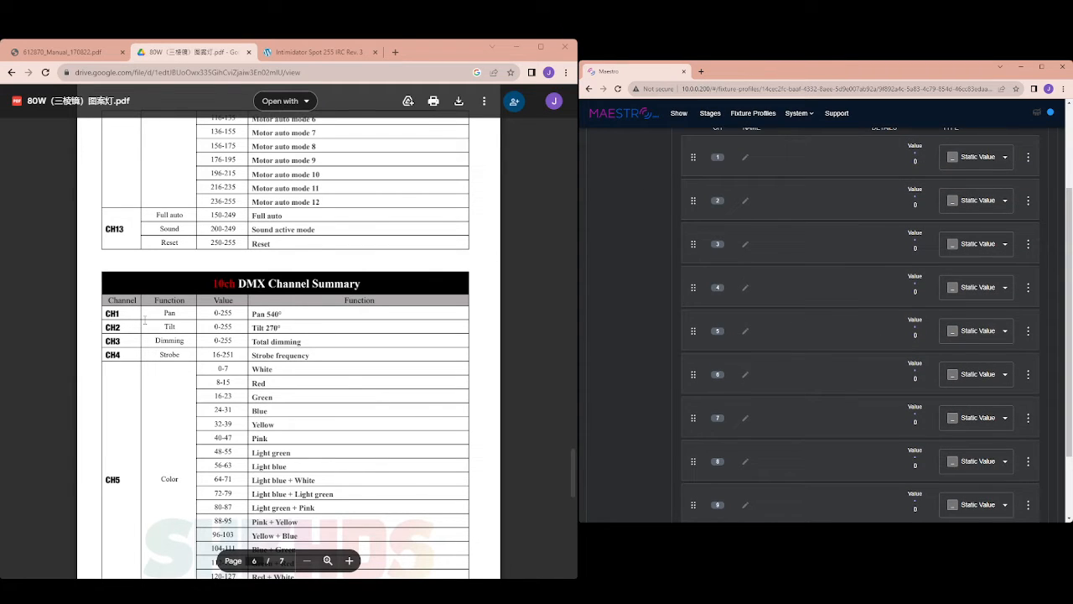
click(977, 157)
scroll(958, 344, down, 5)
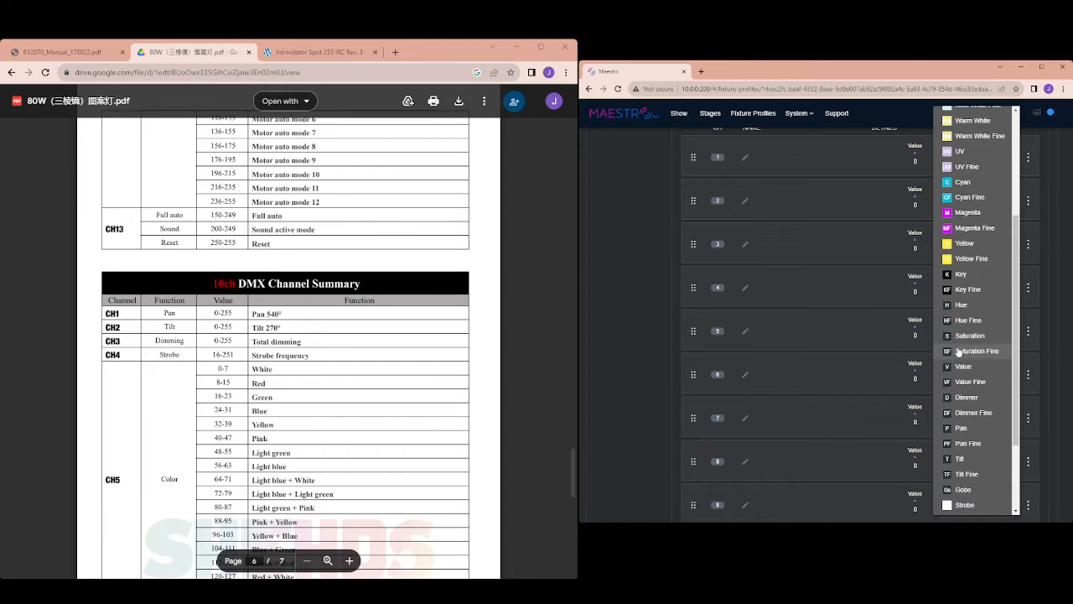
click(962, 427)
click(987, 204)
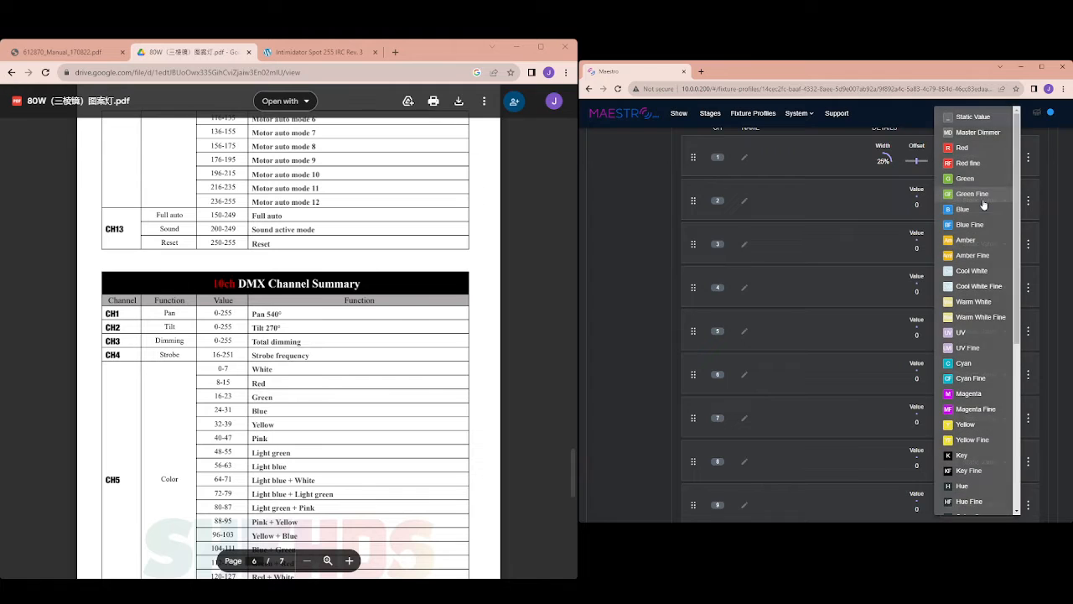
scroll(971, 398, down, 5)
scroll(971, 401, down, 3)
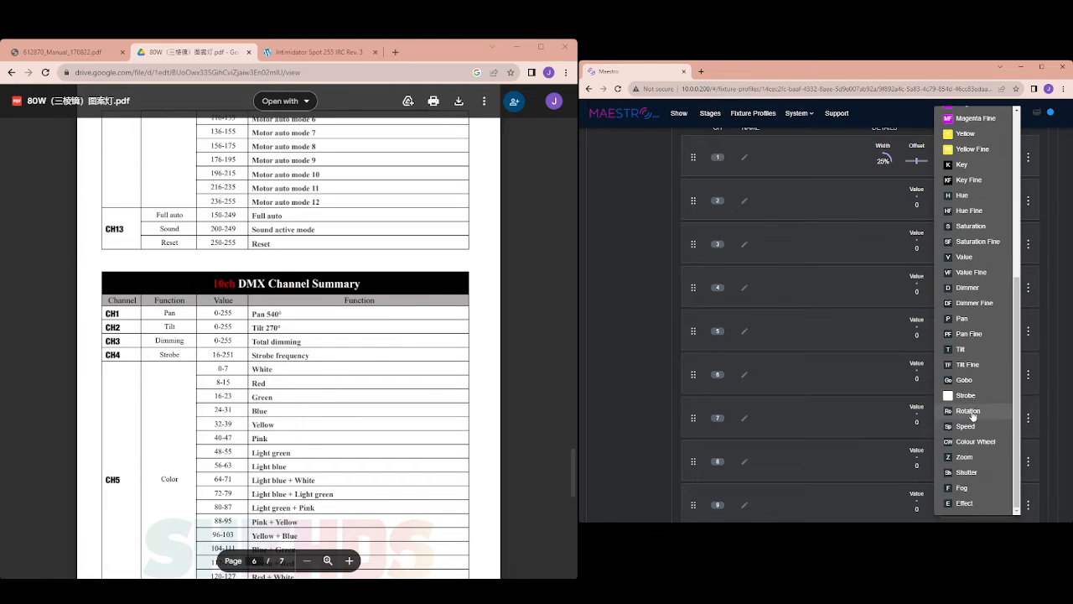
click(962, 358)
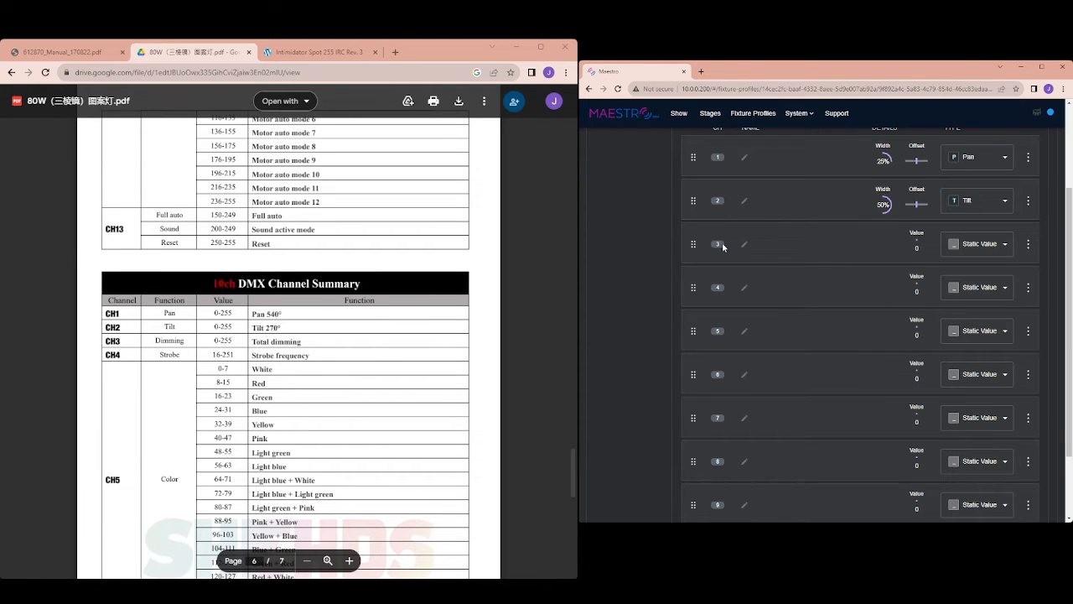
Step: Assign the Dimmer type to channel 3 and the Strobe type to channel 4
click(947, 250)
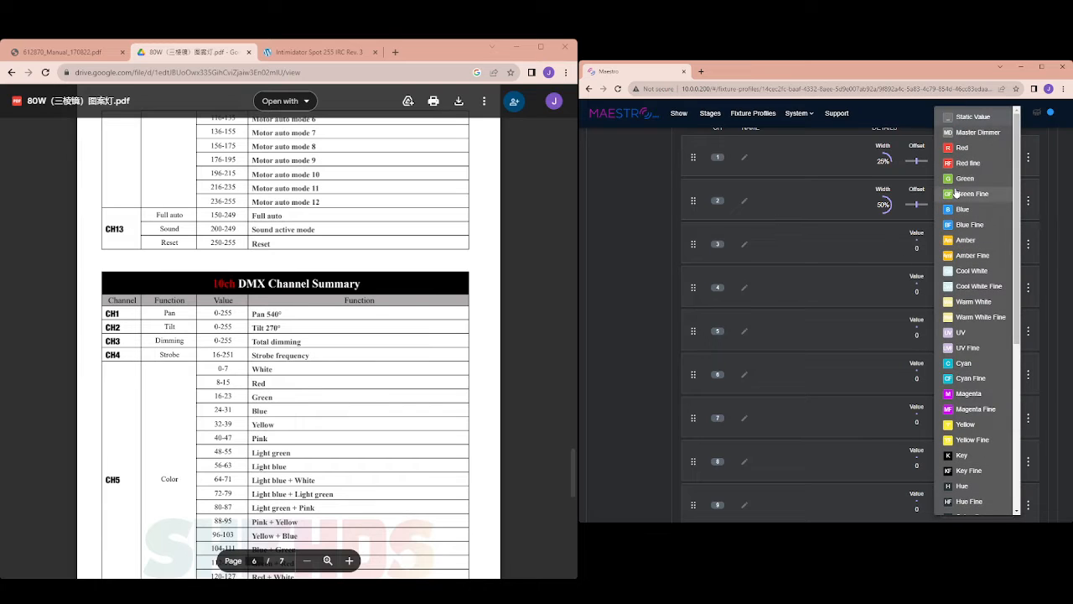
scroll(966, 168, down, 2)
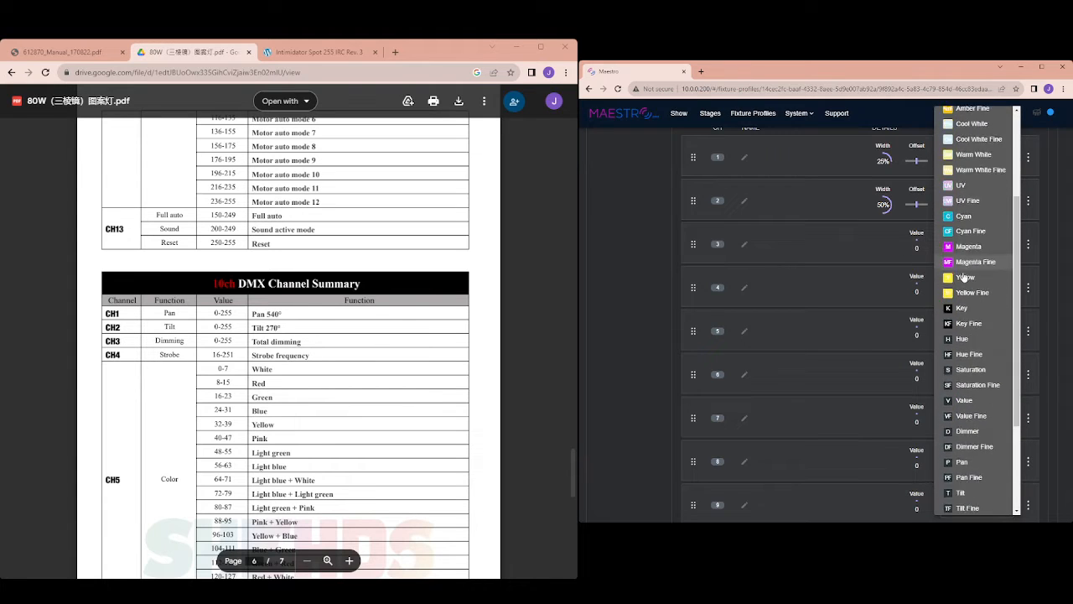
scroll(967, 172, up, 2)
scroll(968, 302, down, 3)
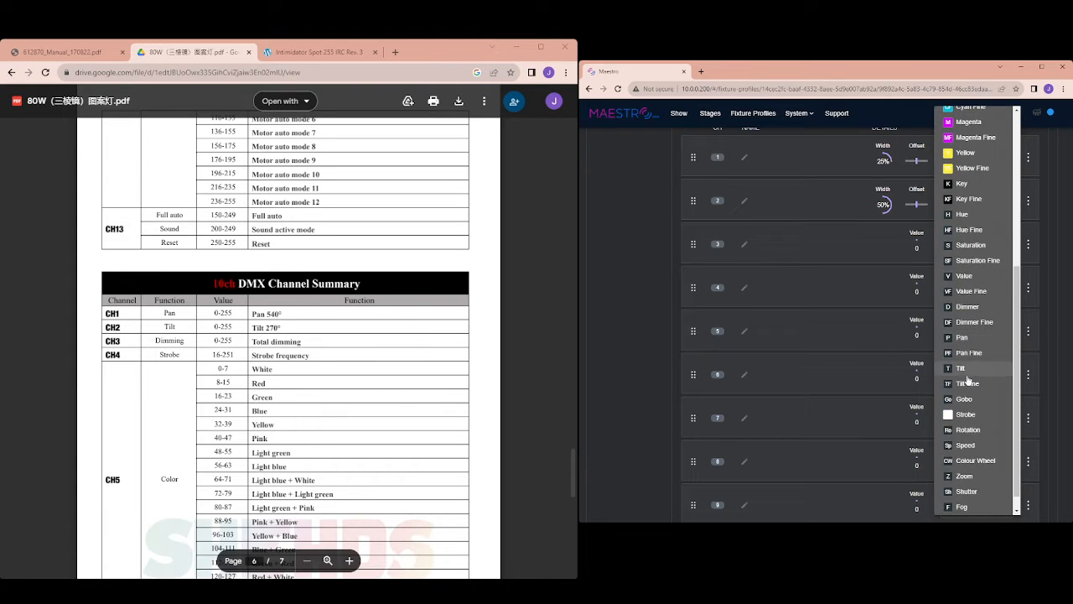
click(969, 308)
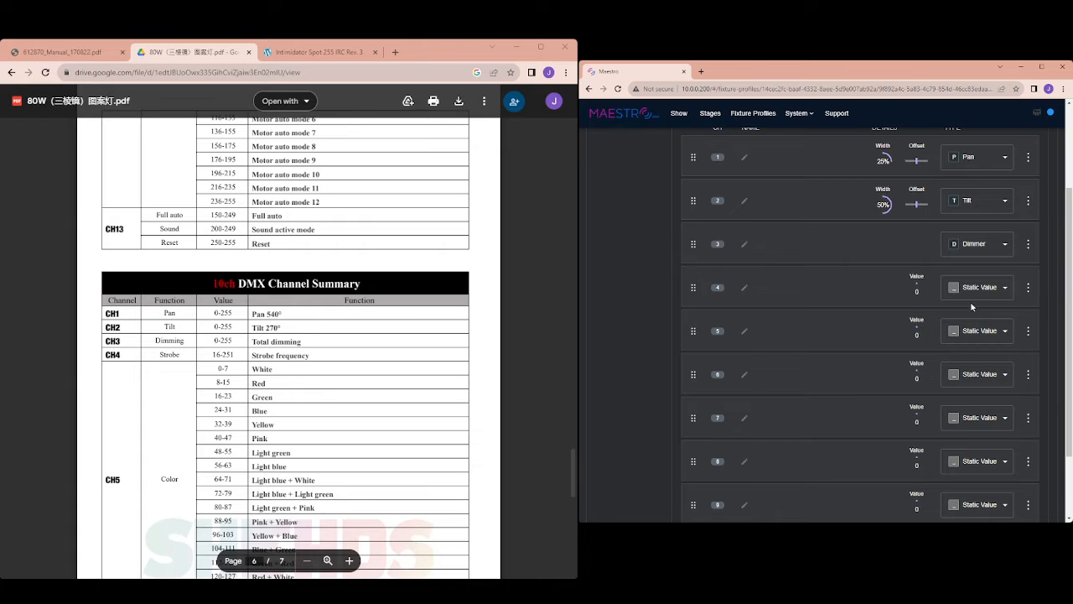
click(975, 288)
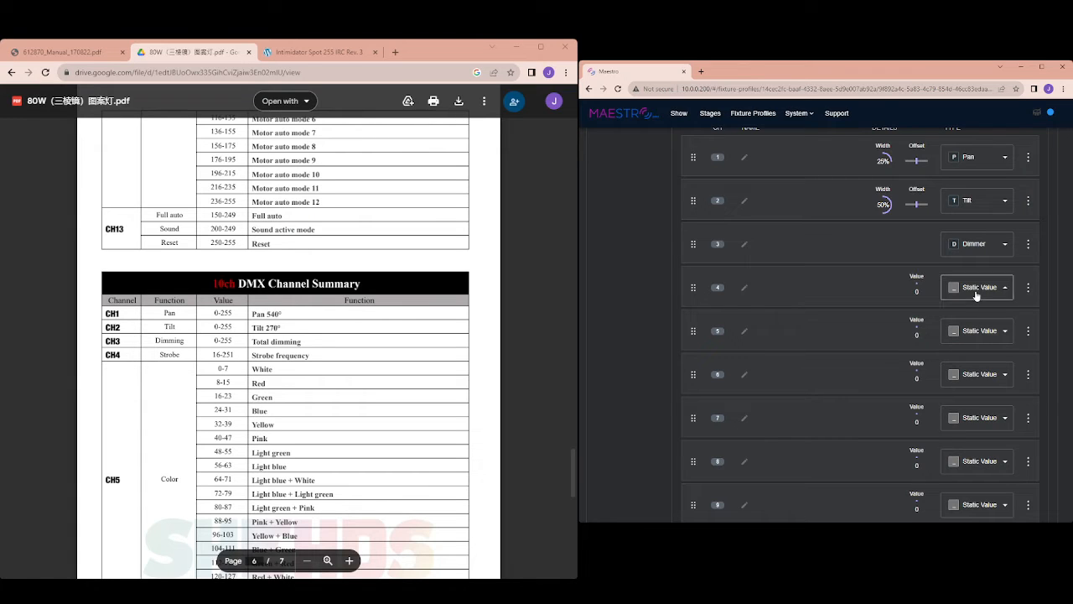
scroll(976, 296, down, 3)
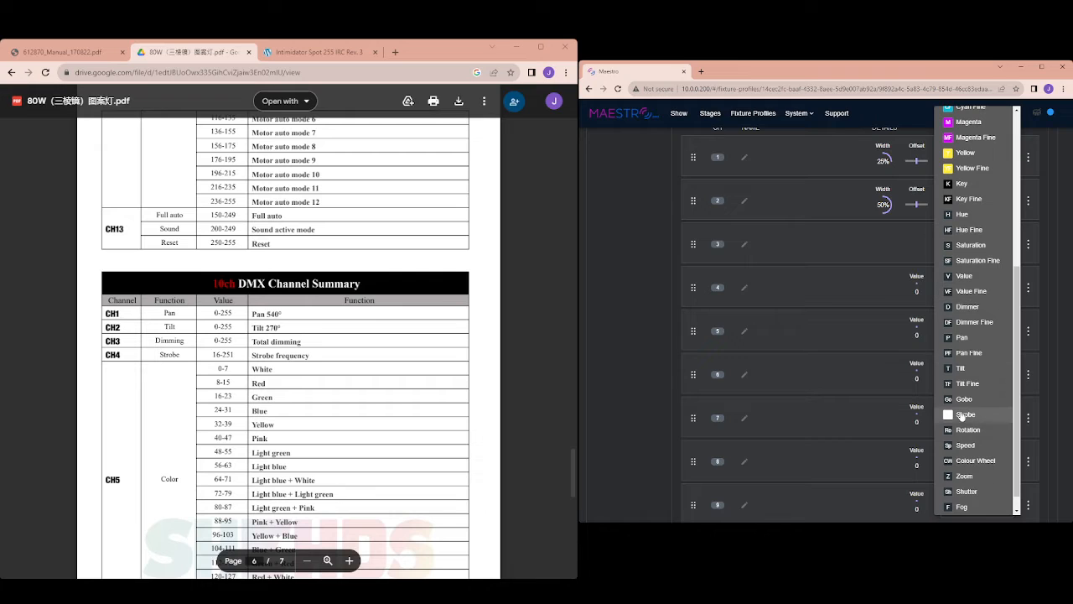
click(969, 415)
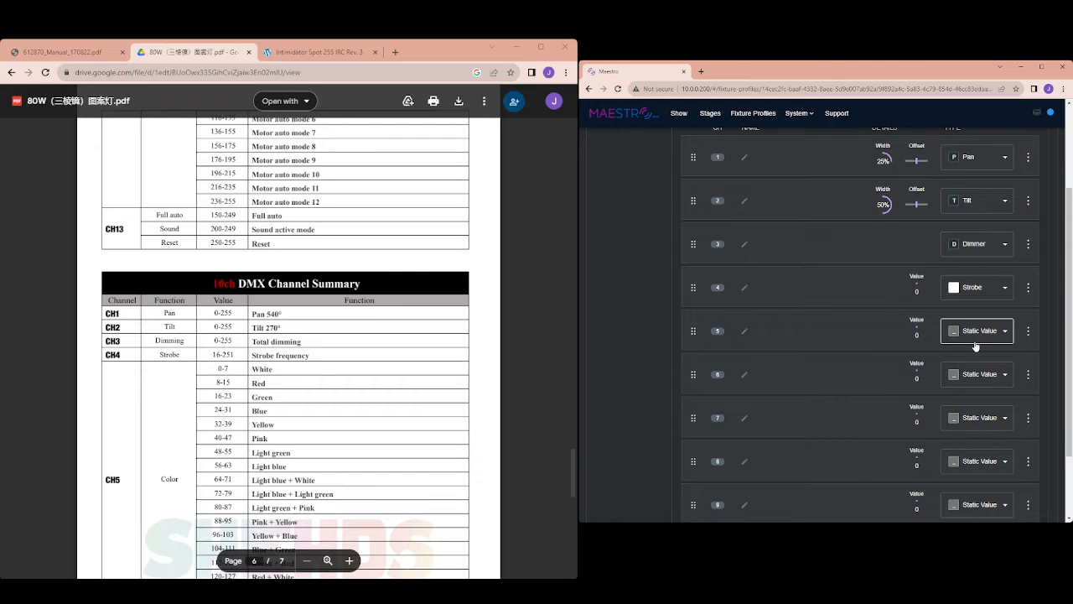
Step: Set channel 5 to Colour Wheel and channel 6 to Gobo, following the manual's 10ch table
click(976, 330)
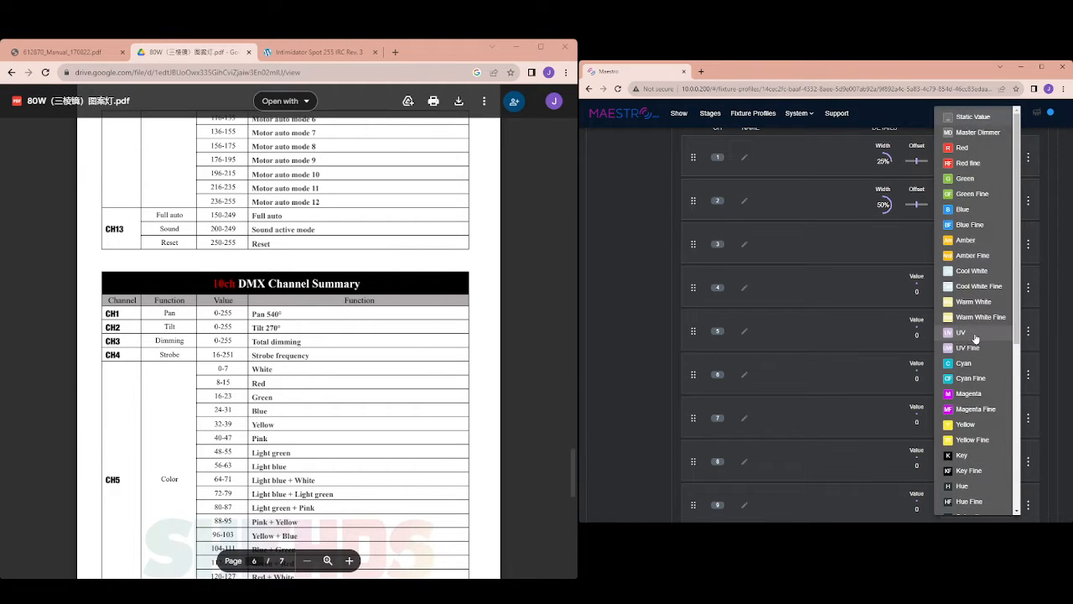
scroll(973, 342, down, 3)
scroll(972, 342, down, 3)
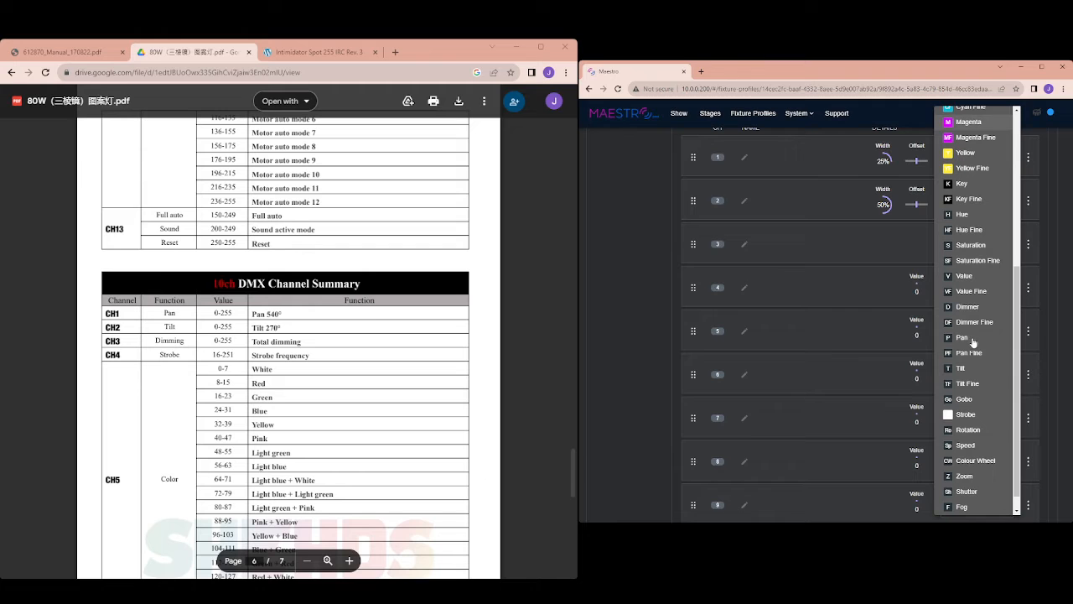
click(964, 466)
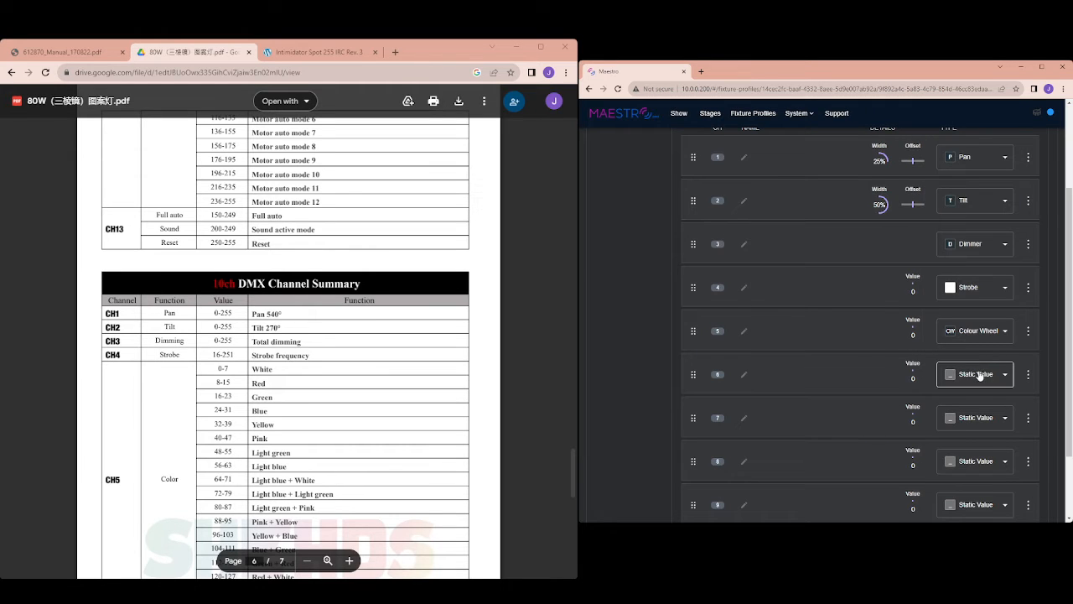
scroll(231, 437, down, 3)
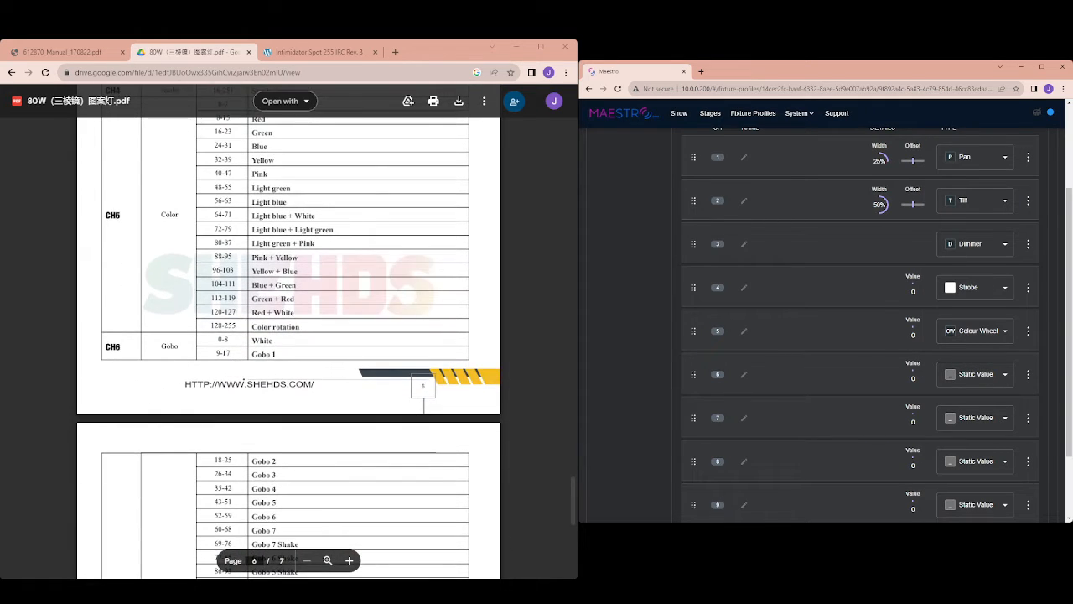
click(977, 377)
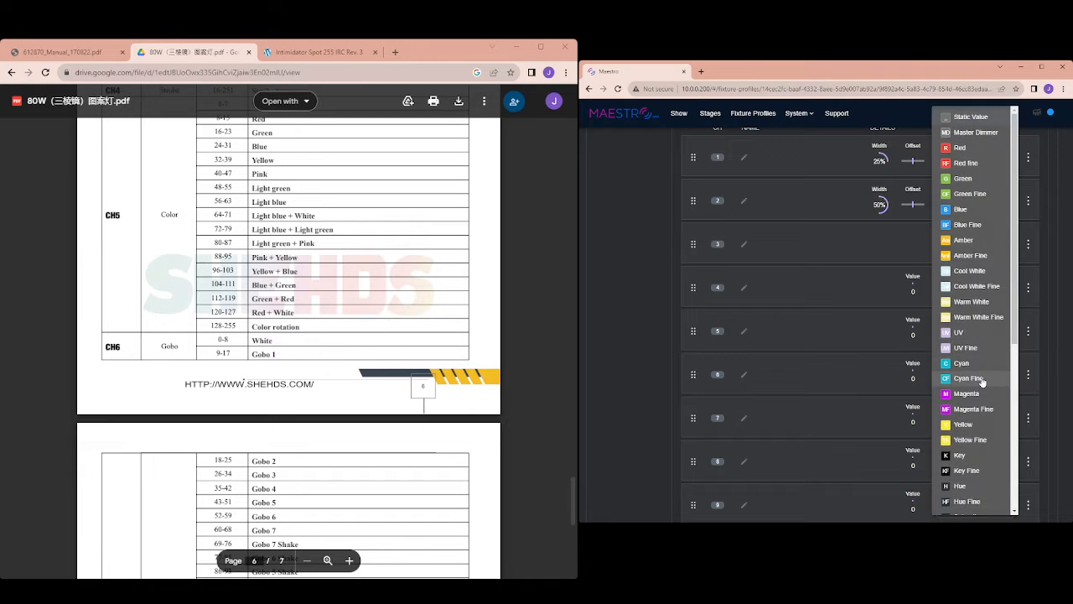
scroll(978, 383, down, 3)
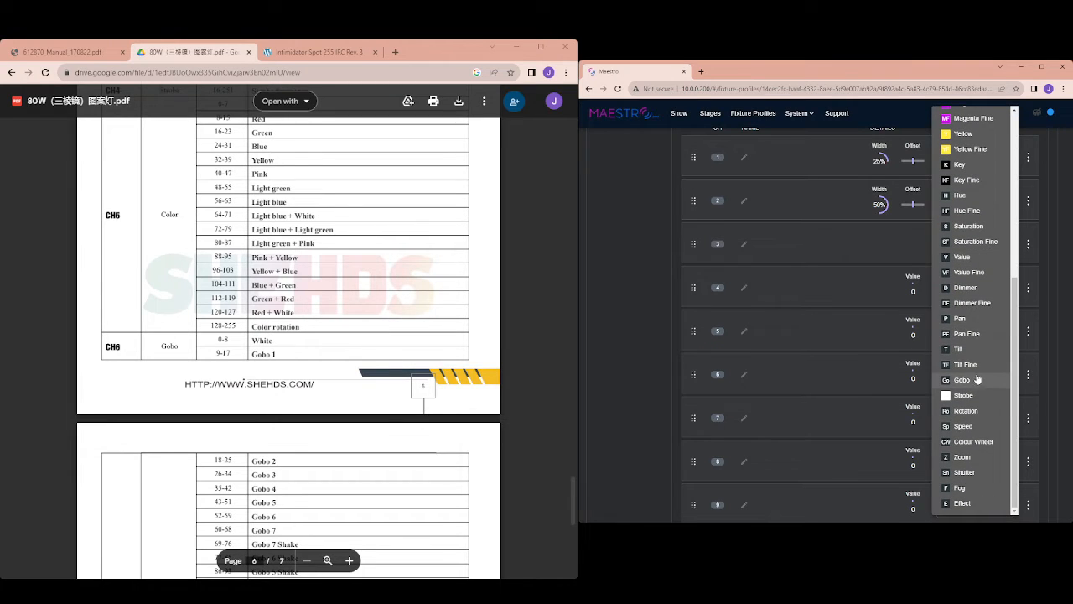
scroll(971, 380, down, 1)
click(965, 380)
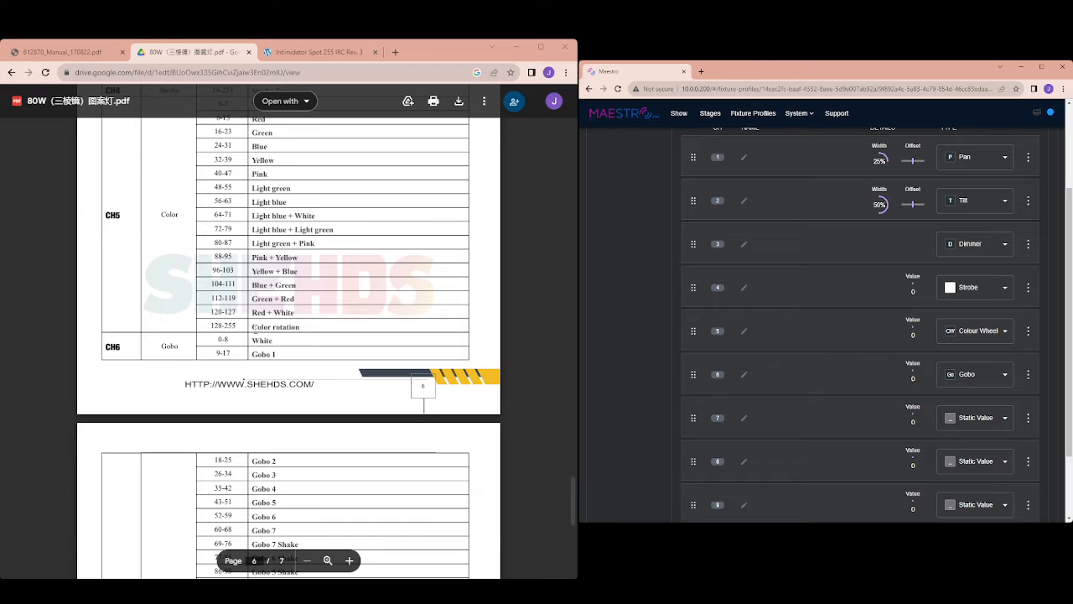
Step: Check CH7 in the manual's 10ch table and set channel 7 to Zoom for the pattern focus
scroll(297, 331, down, 3)
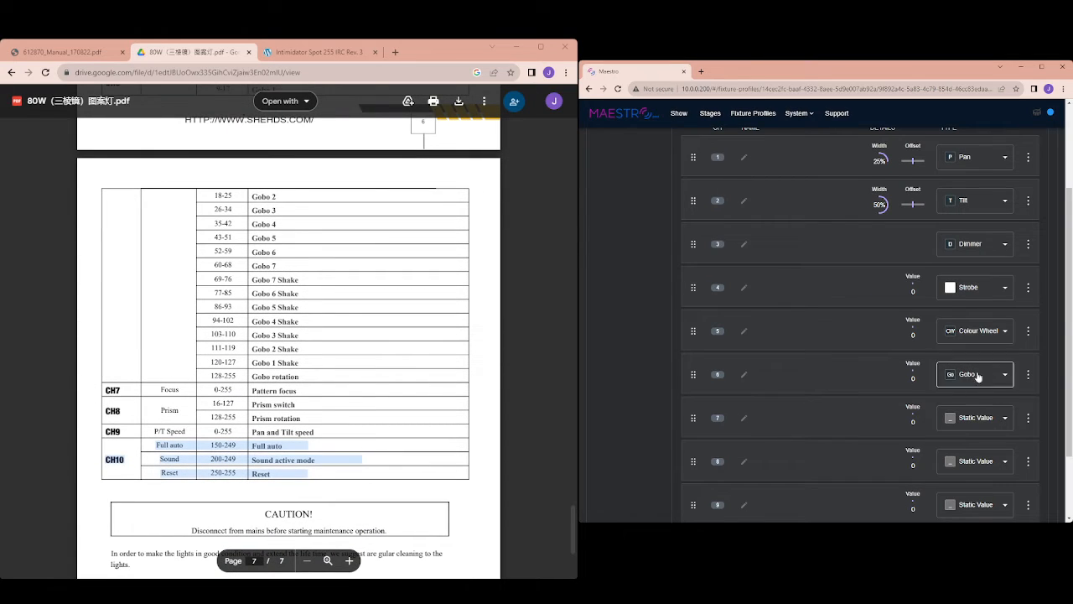
click(976, 419)
scroll(975, 352, down, 4)
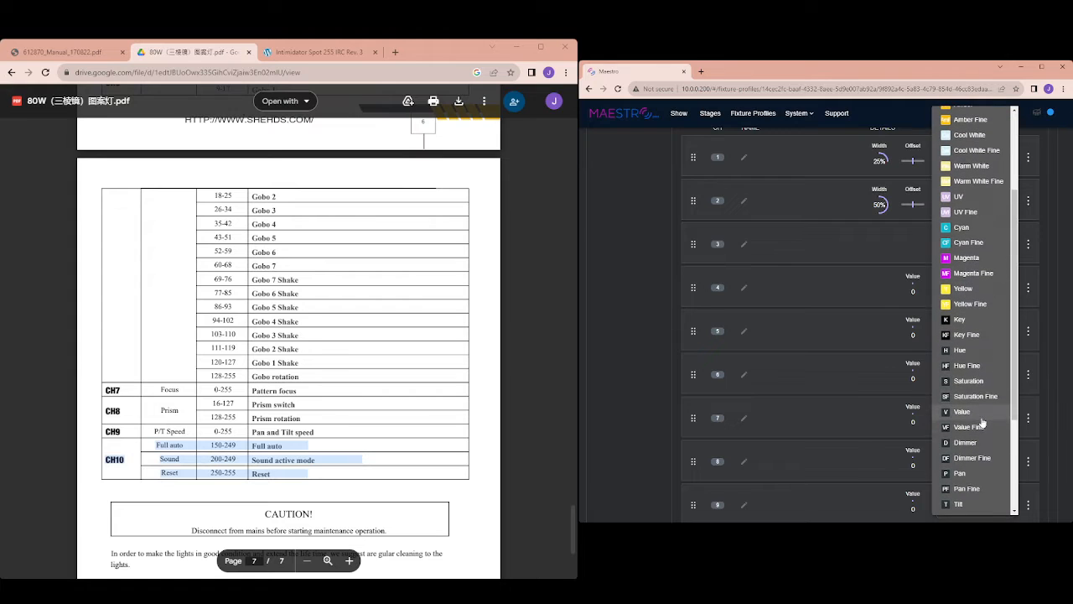
scroll(974, 336, down, 3)
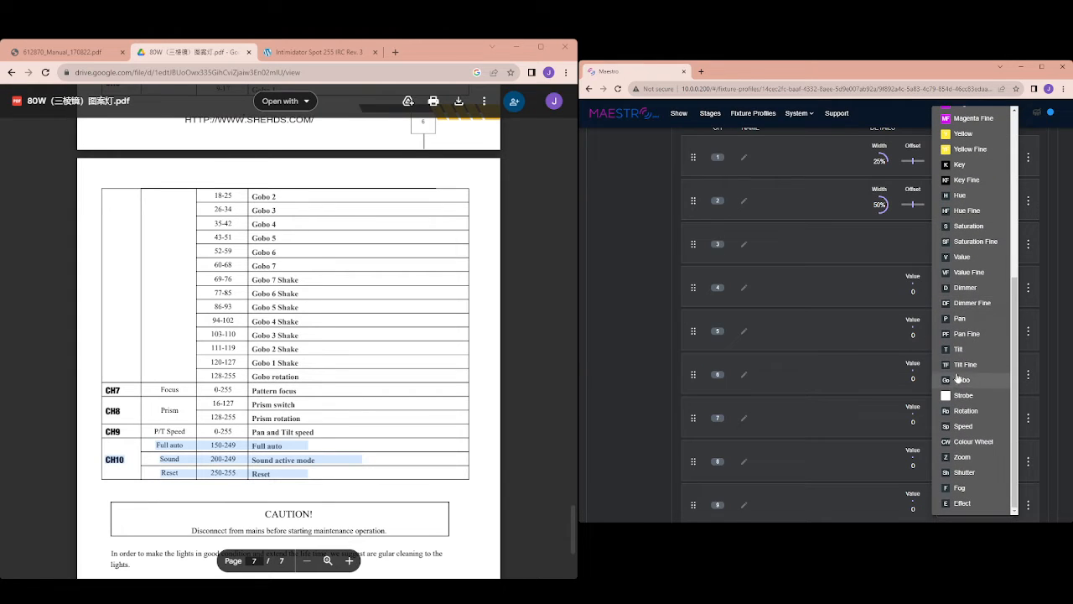
click(965, 458)
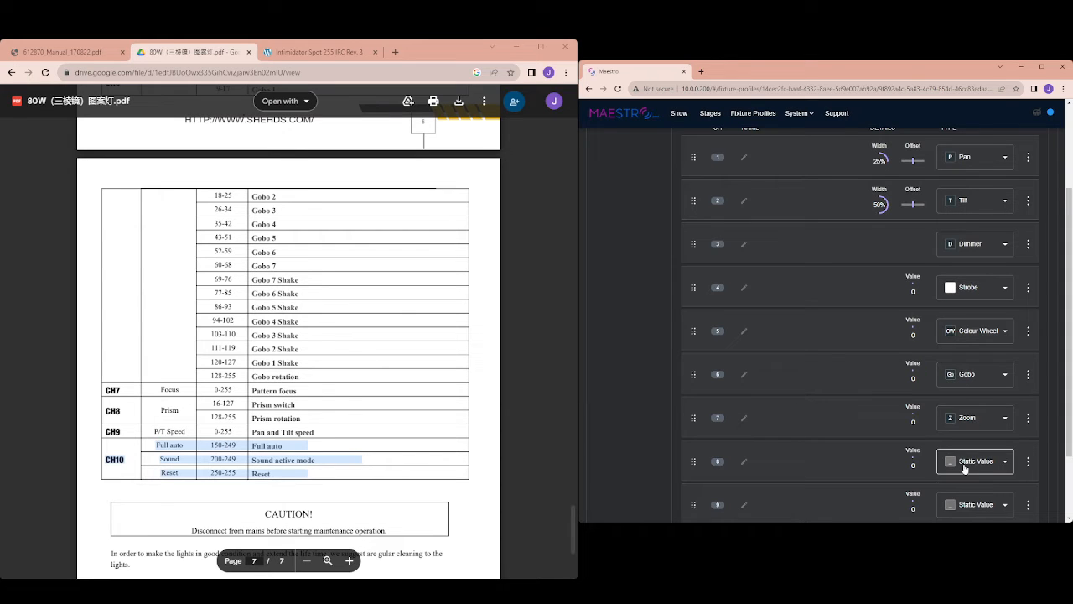
Step: Look through the available types for channel 8, the prism, and choose Static Value
click(967, 462)
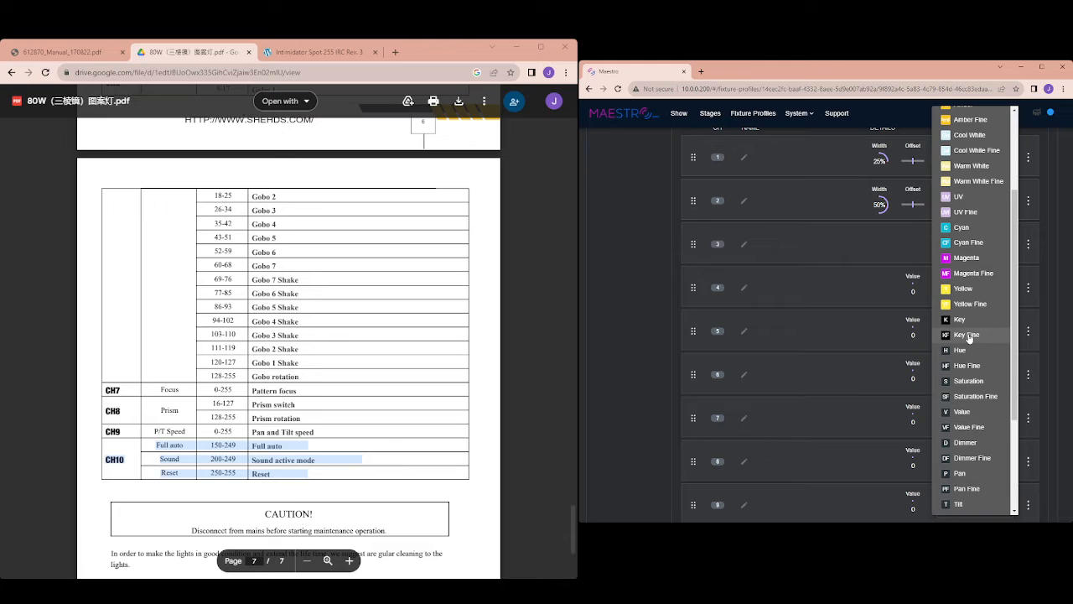
scroll(971, 343, down, 2)
scroll(971, 344, down, 2)
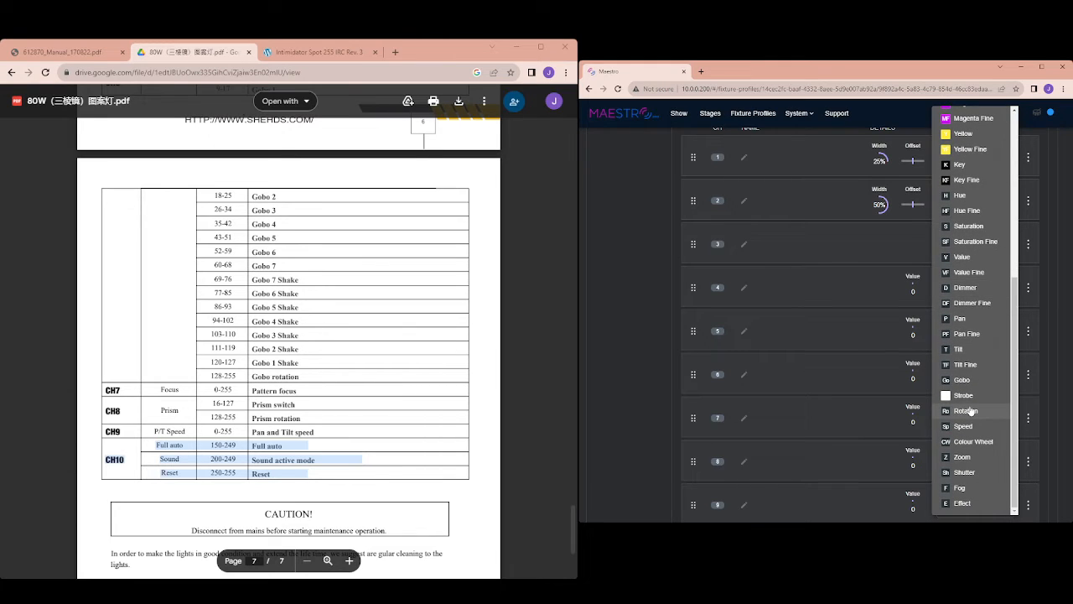
scroll(971, 410, up, 5)
click(977, 118)
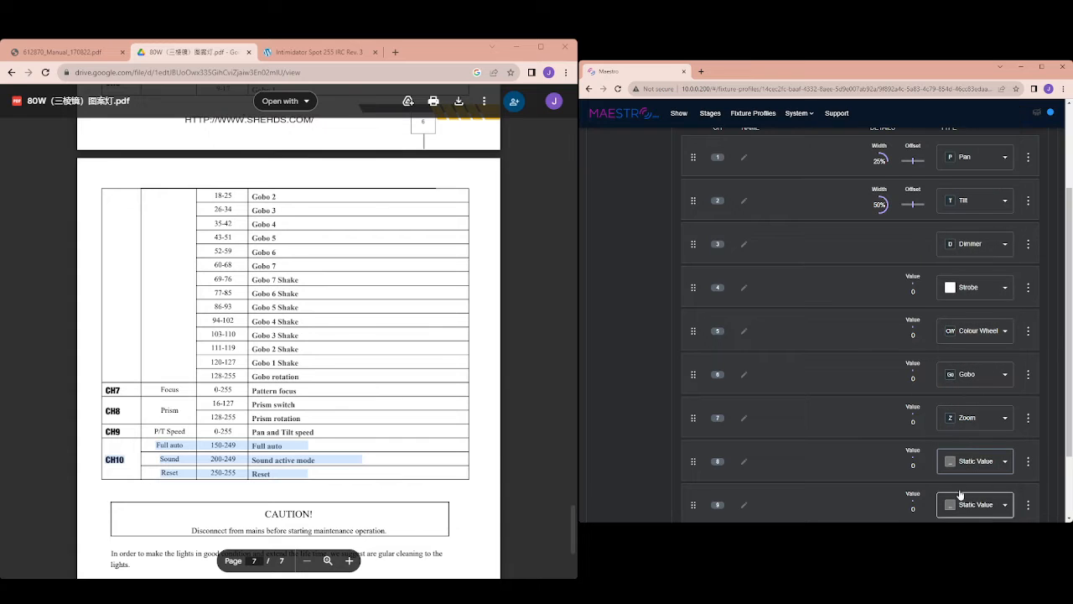
Step: Set channel 9 to Speed, matching the manual's P/T Speed function
scroll(876, 442, down, 1)
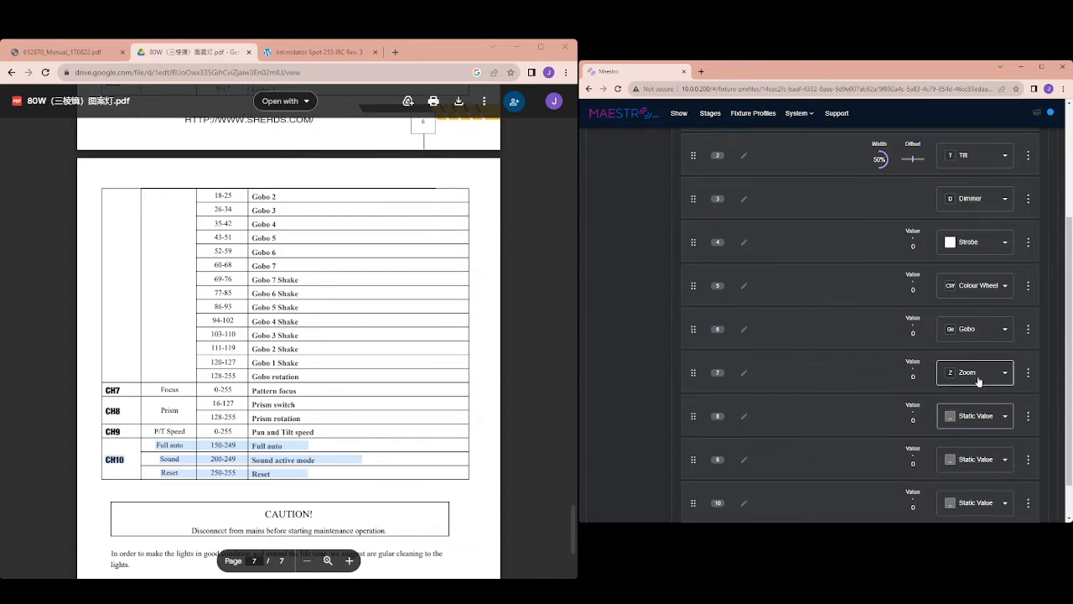
click(178, 427)
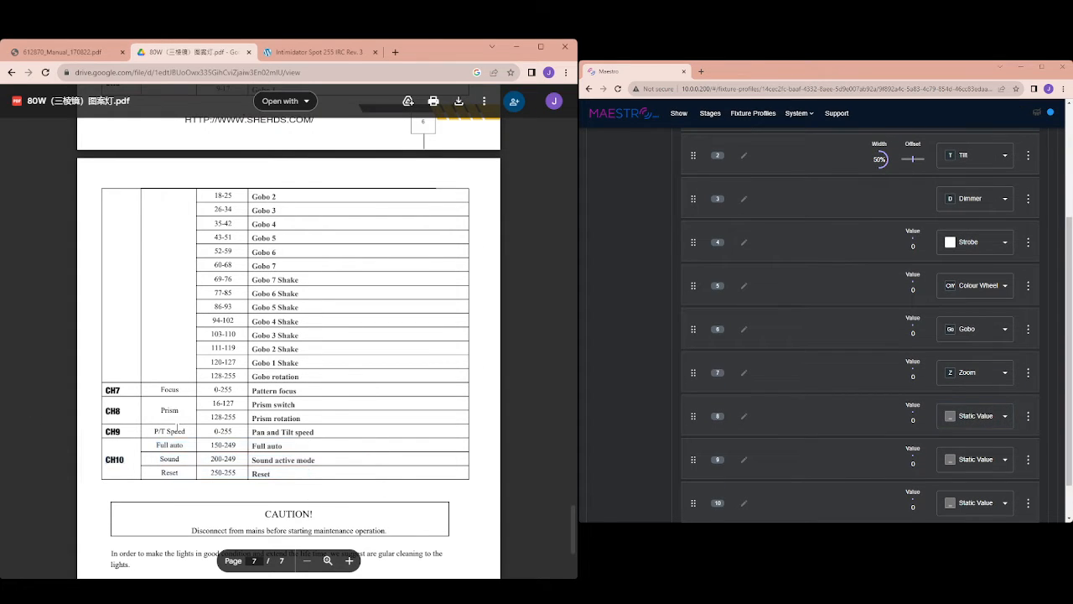
scroll(981, 419, down, 1)
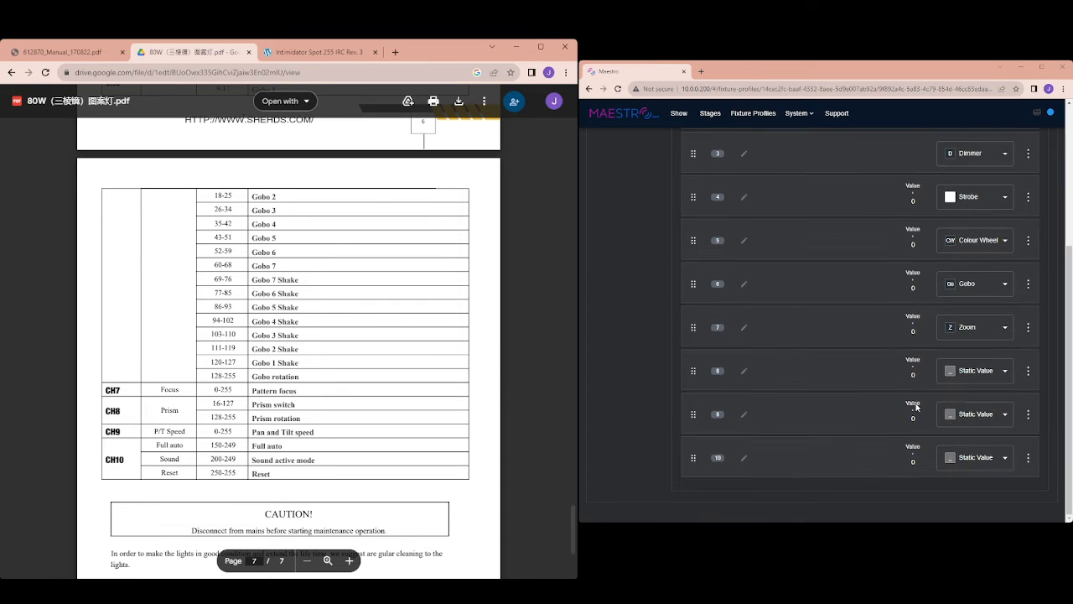
click(953, 415)
scroll(989, 327, down, 5)
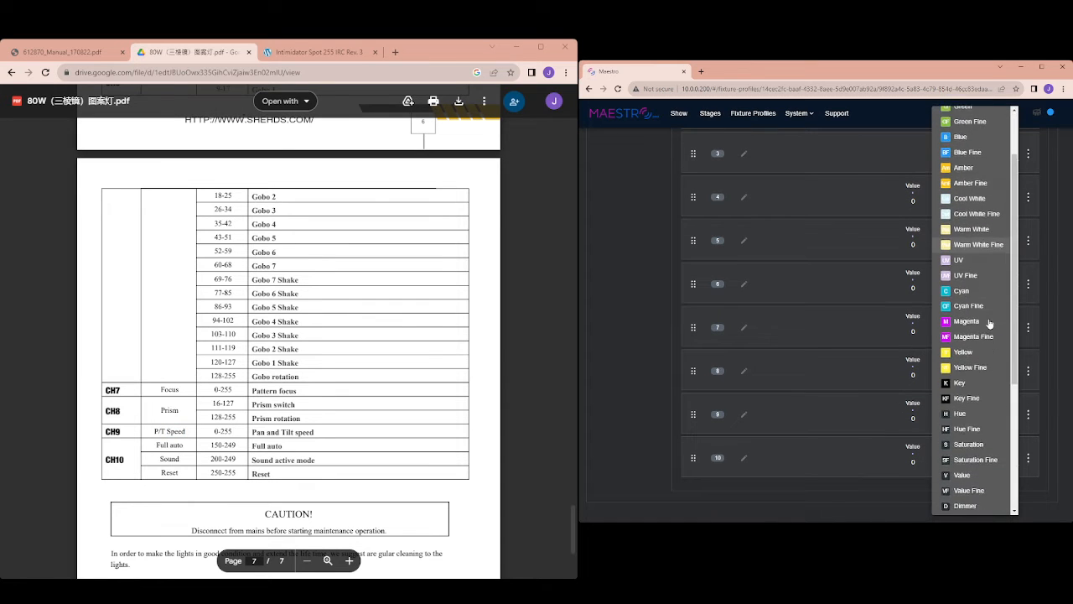
scroll(989, 325, down, 3)
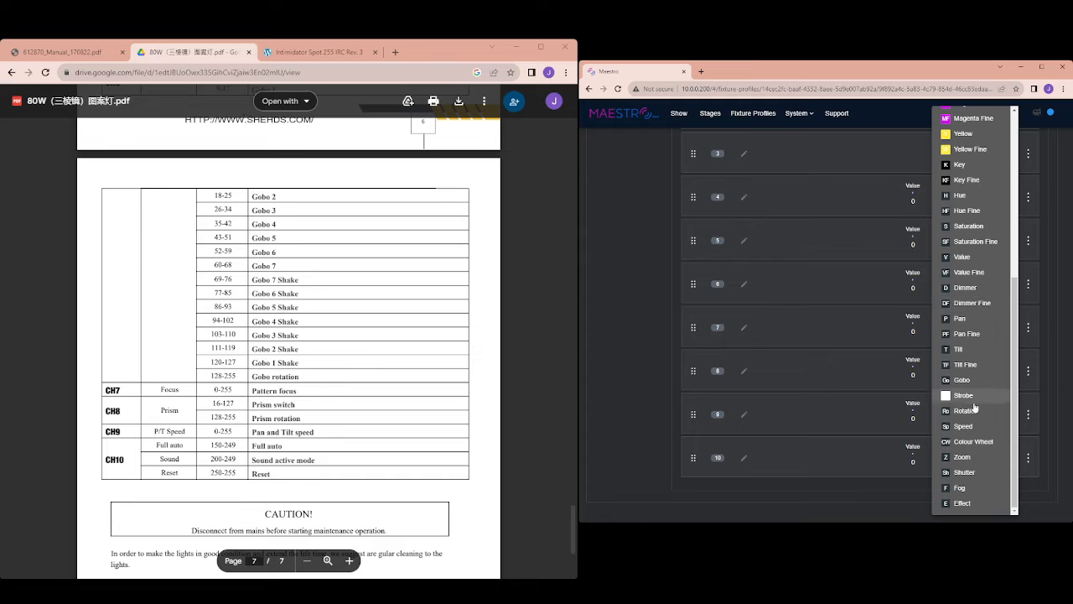
click(957, 427)
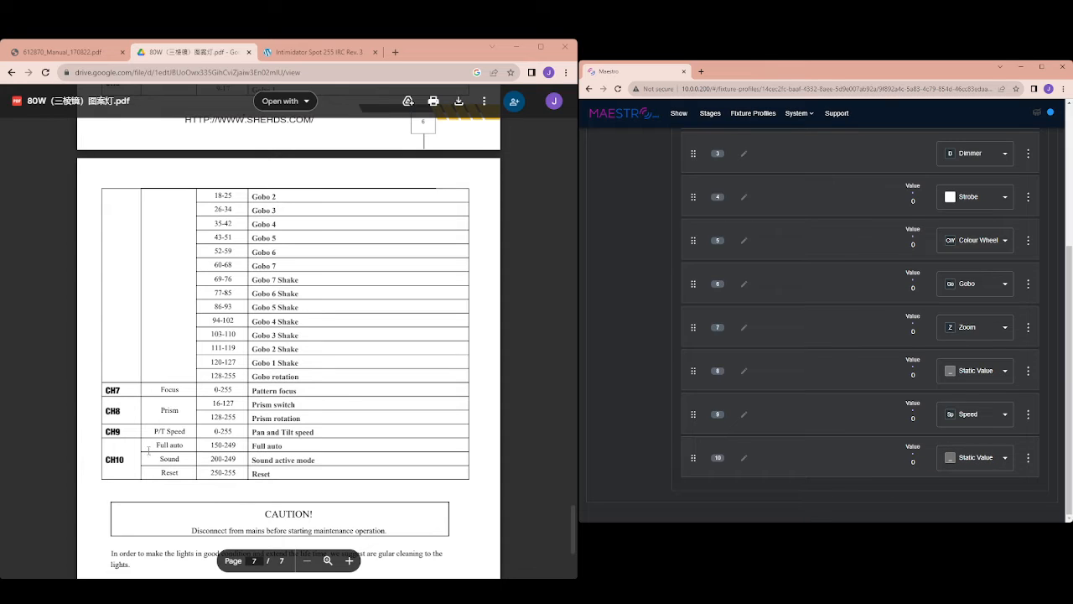
Step: Highlight the manual's CH10 full auto, sound and reset rows, and open the JDJ Test stage's fixture patch list
drag(286, 473, 108, 462)
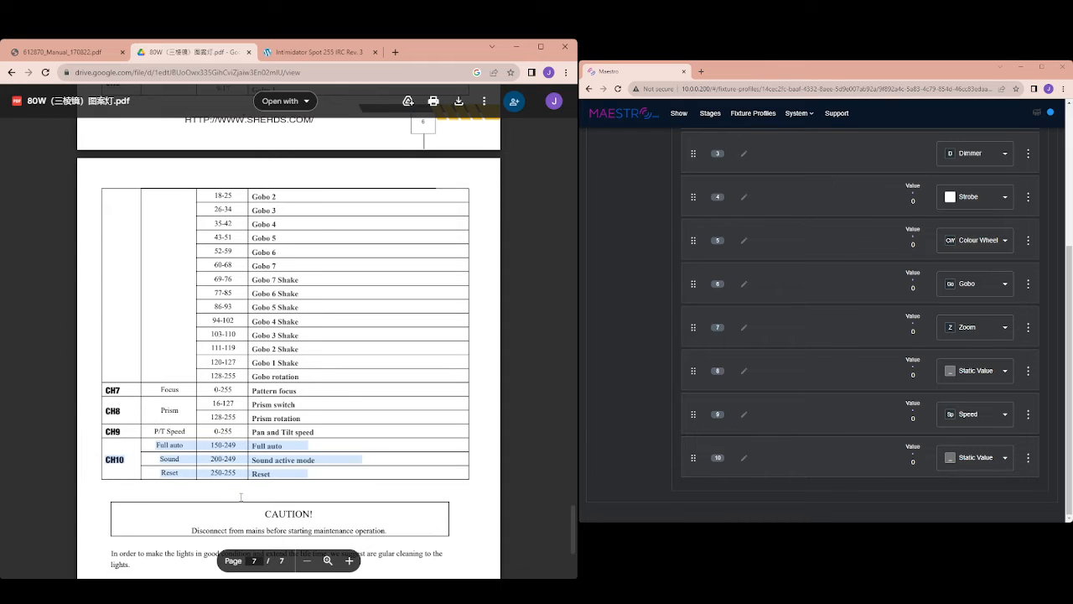
scroll(819, 321, up, 3)
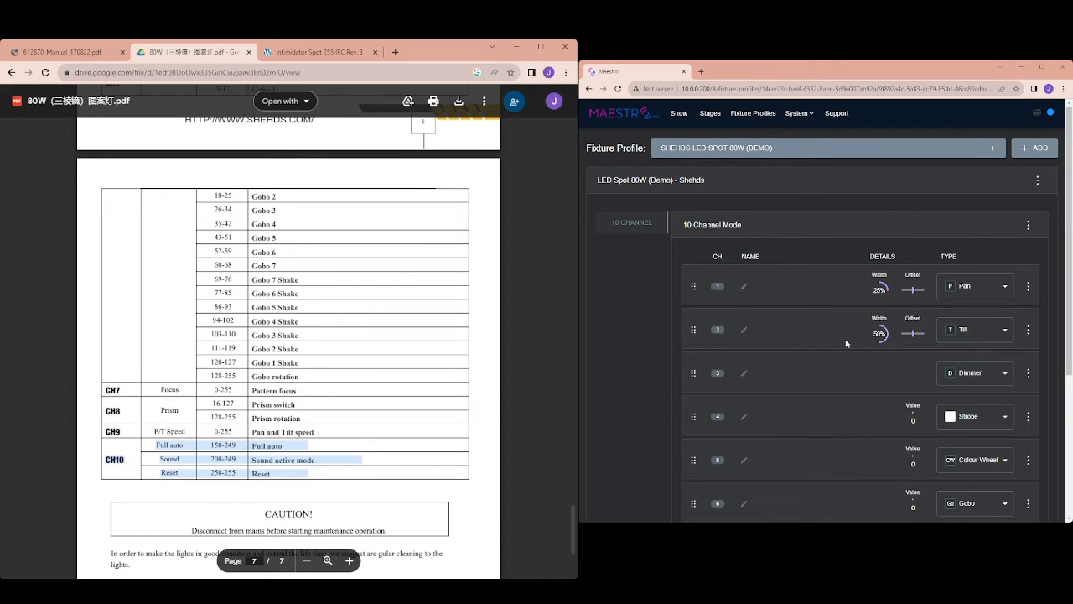
click(710, 112)
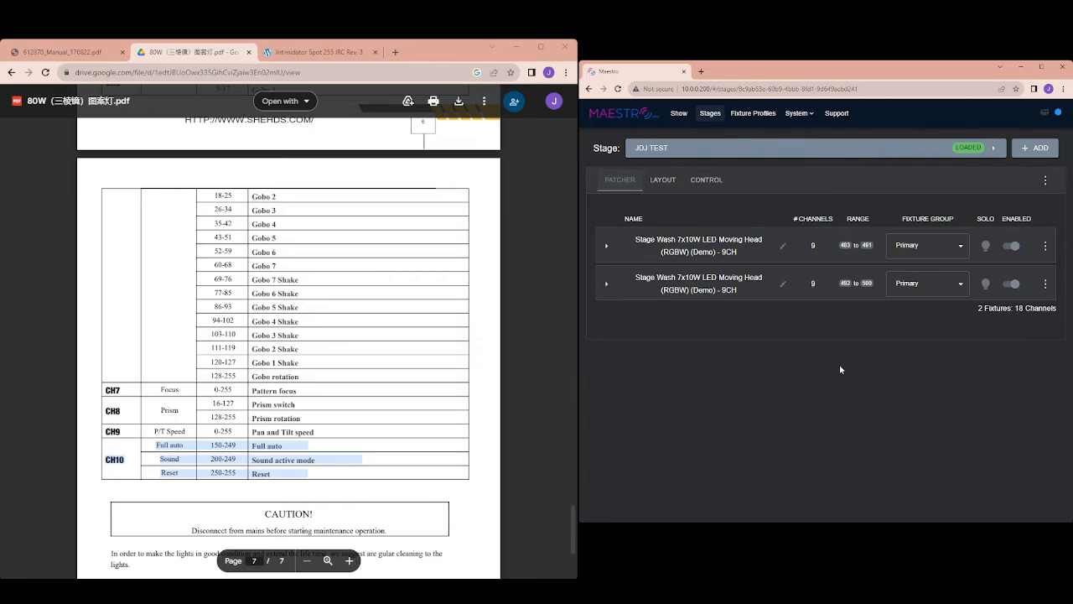
Step: Add the Shehds LED Spot 80W (Demo) 10 Channel Mode fixture to the stage at start address 463
click(1046, 181)
click(1021, 204)
click(683, 266)
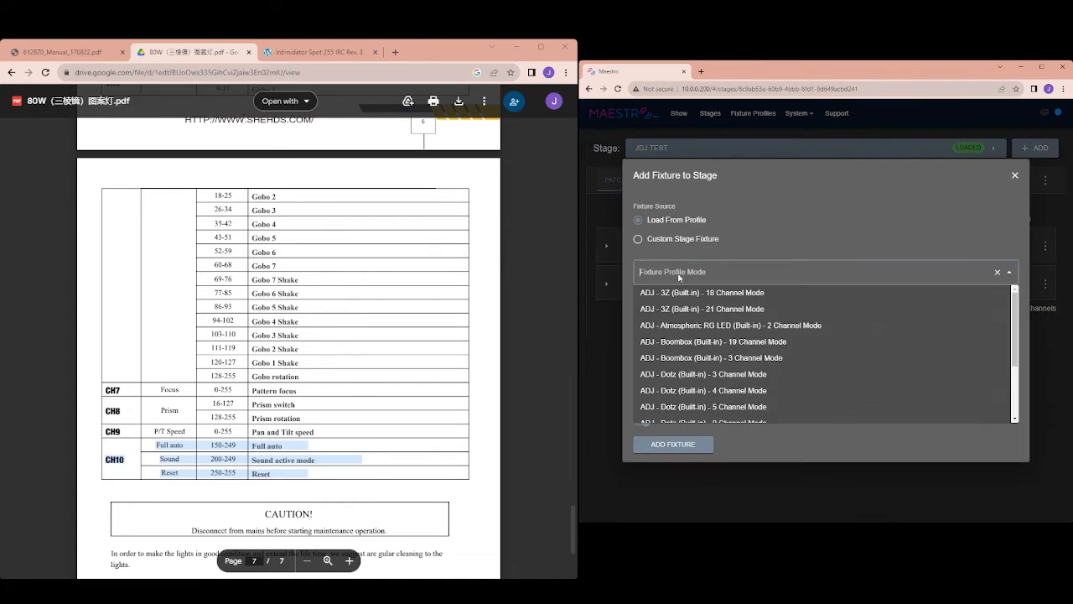
text(demo)
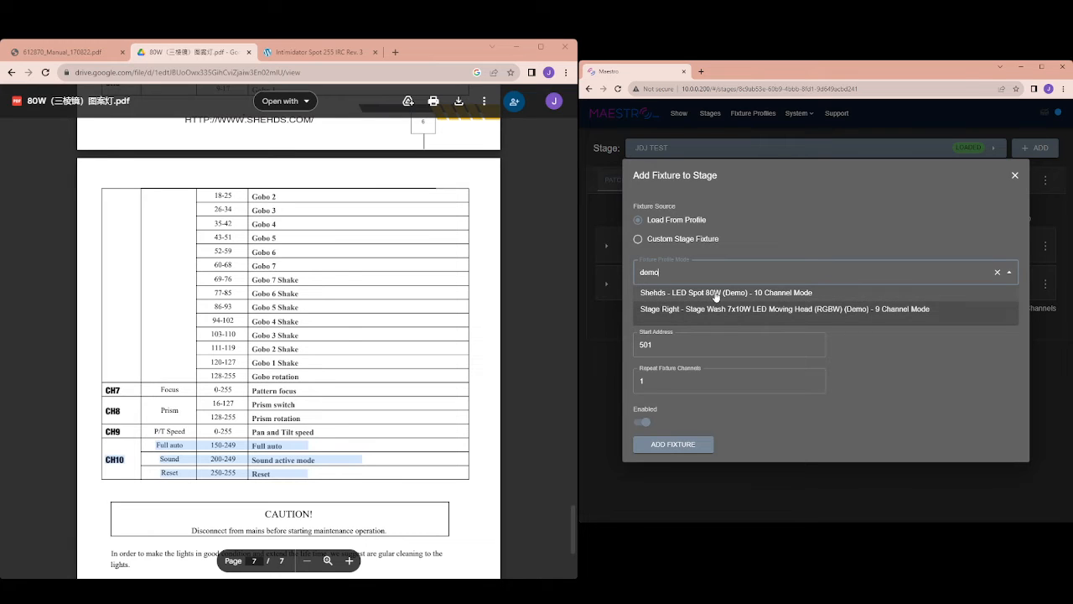
click(715, 295)
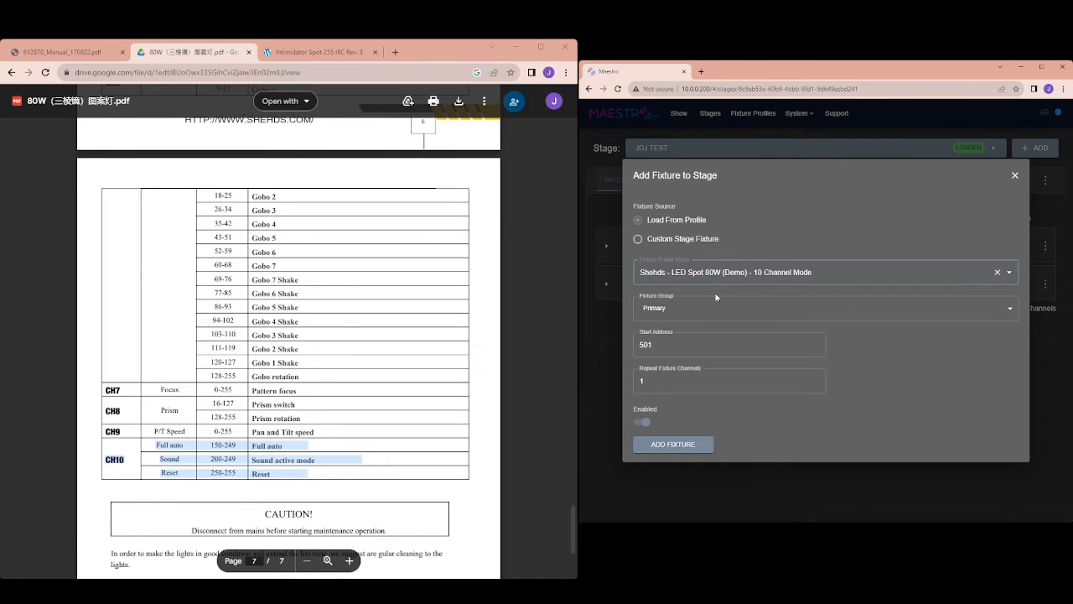
double_click(683, 344)
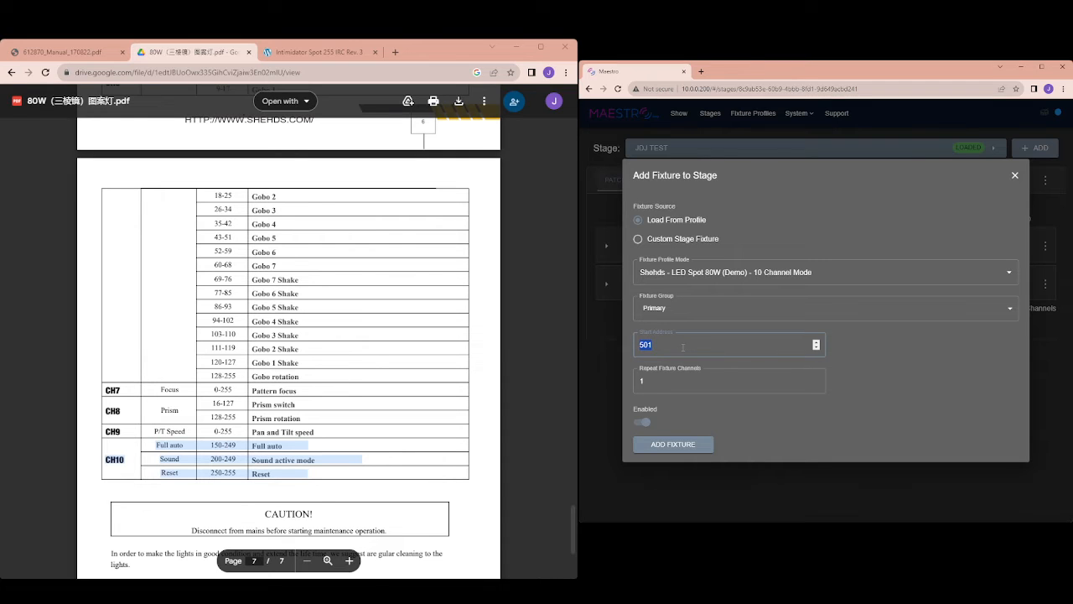
text(463)
click(683, 387)
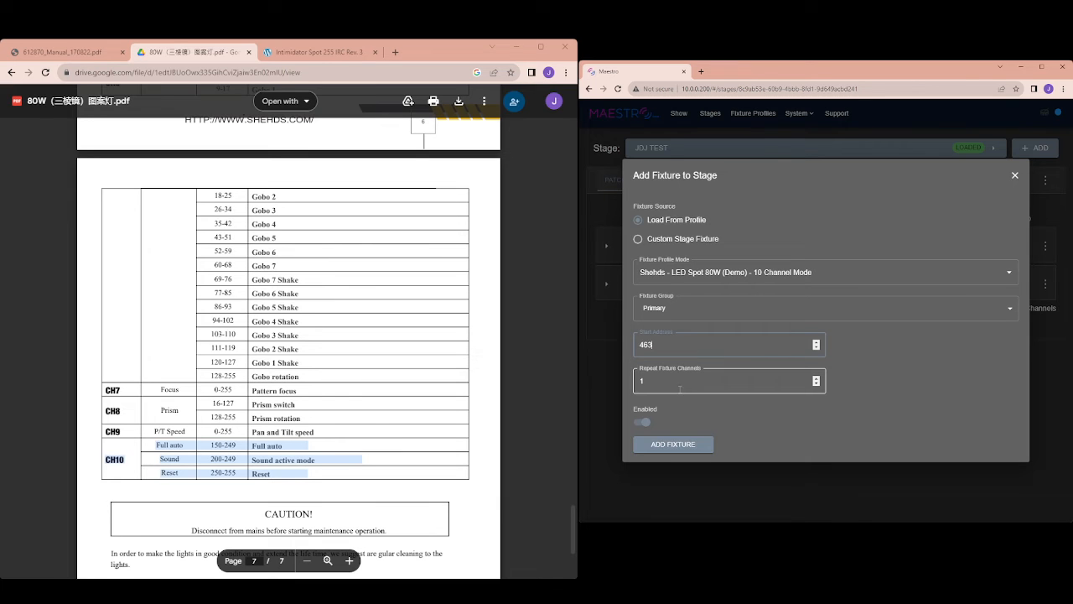
click(673, 445)
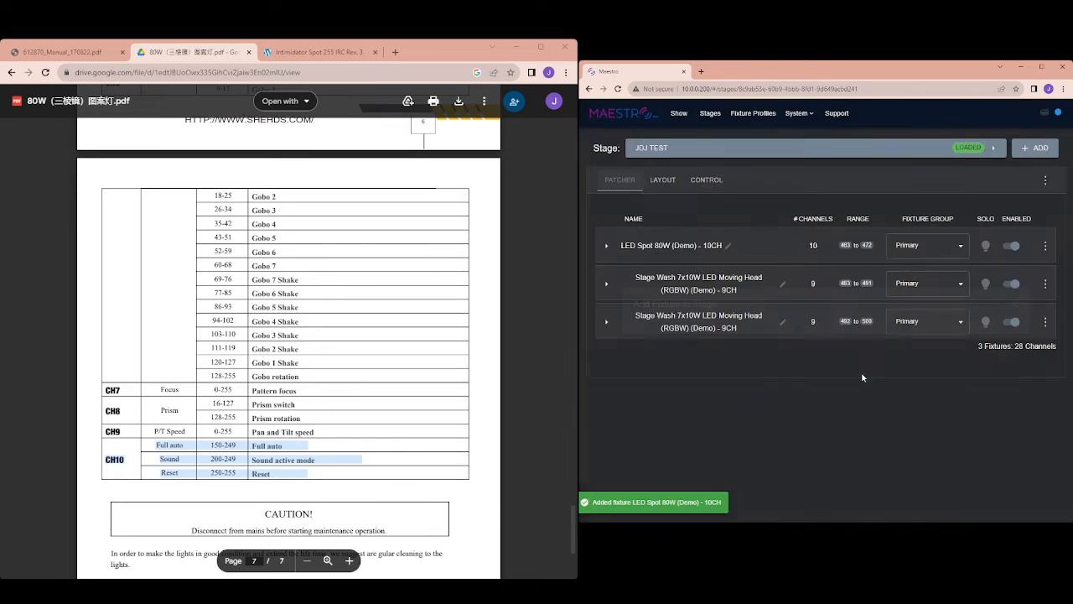
Step: Add a second Shehds LED Spot 80W (Demo) 10 Channel Mode fixture to the stage at start address 473
click(1044, 180)
click(1027, 201)
click(664, 271)
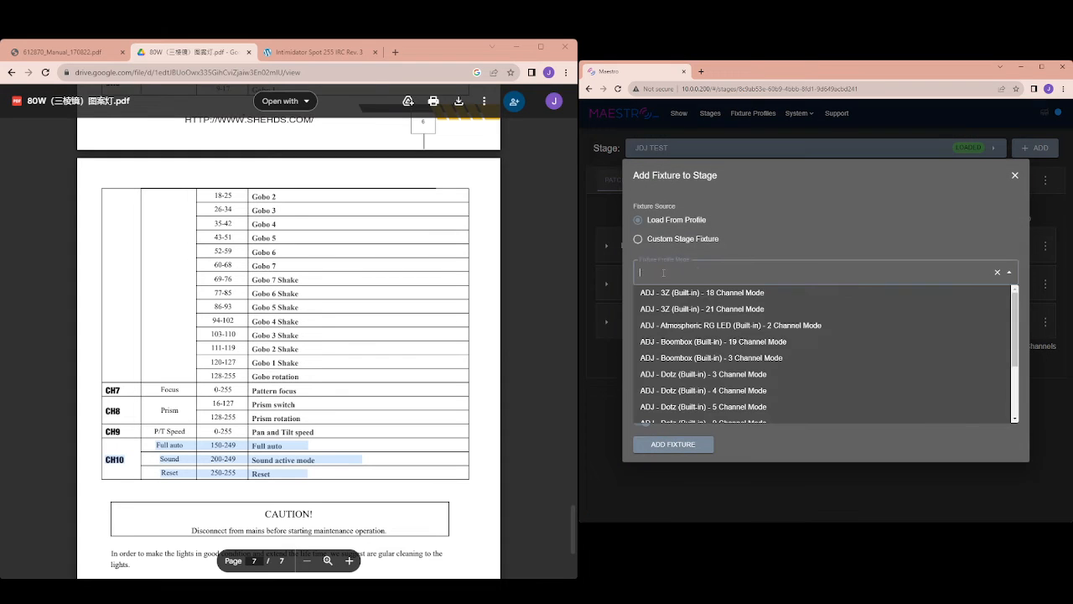
text(demo)
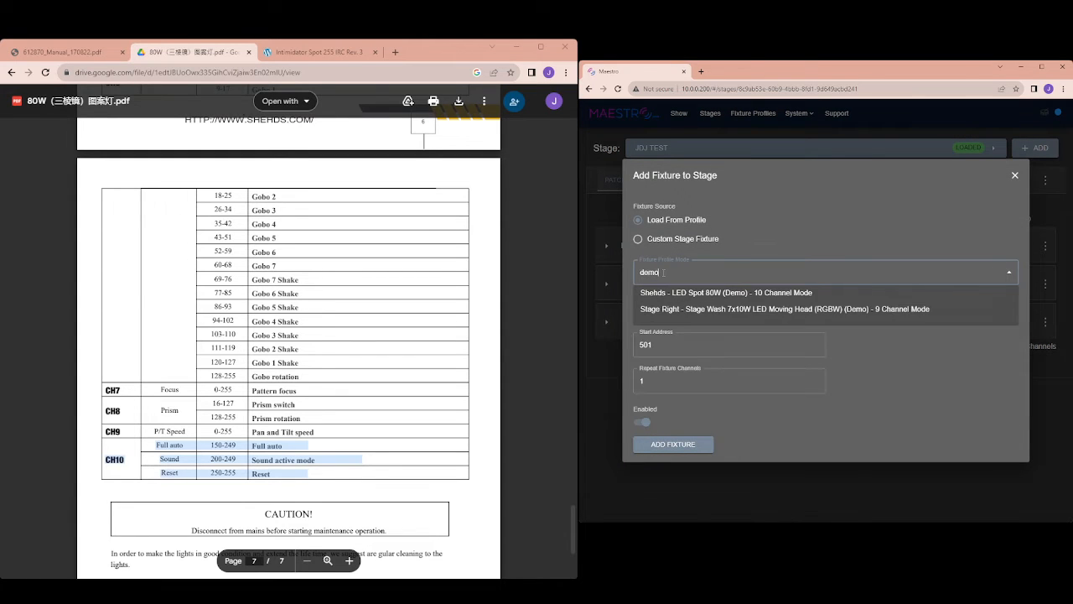
click(683, 293)
click(667, 344)
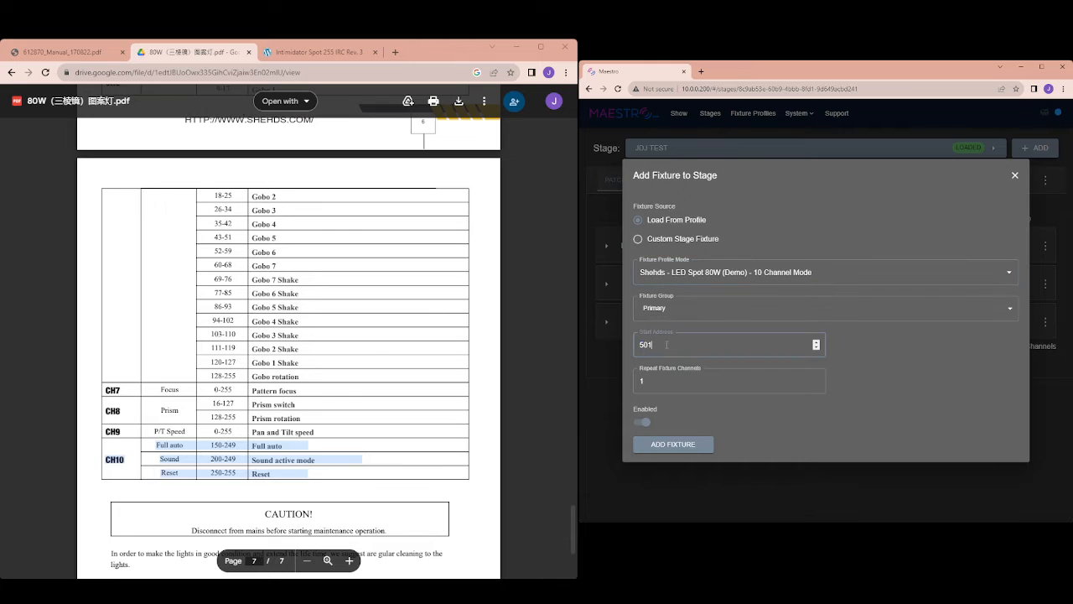
double_click(666, 345)
text(473)
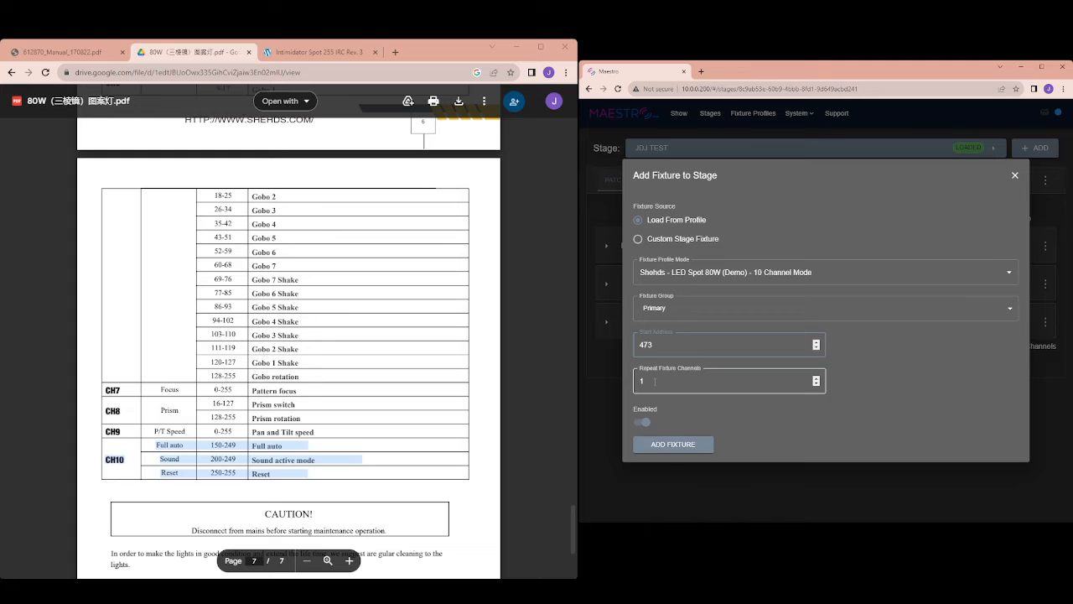
click(668, 444)
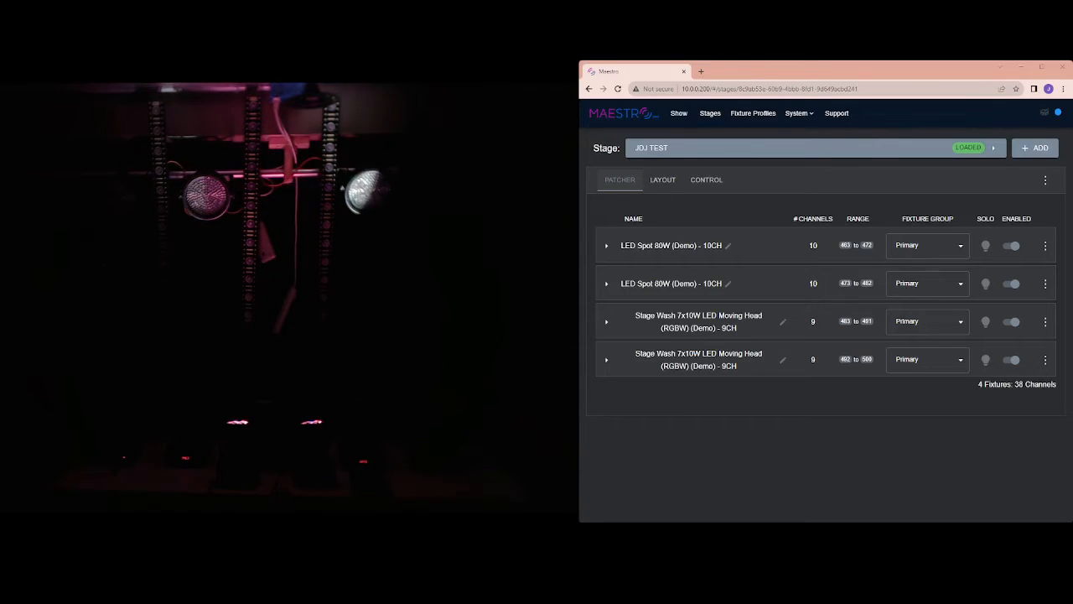
Step: Test the two LED Spot 80W fixtures by soloing each in turn and switching its solo off again
click(986, 246)
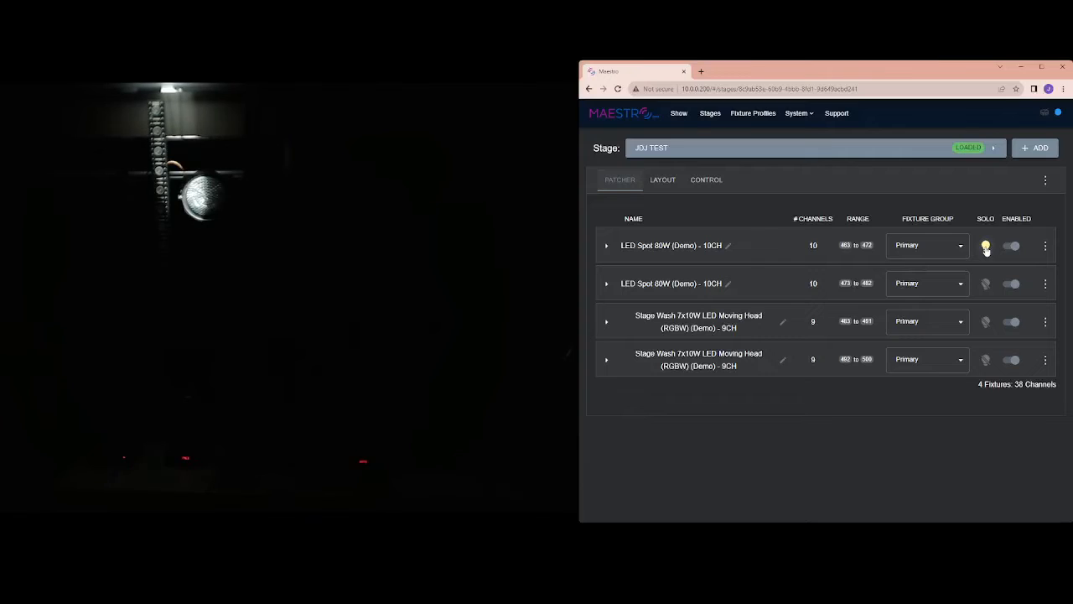
click(986, 246)
click(986, 285)
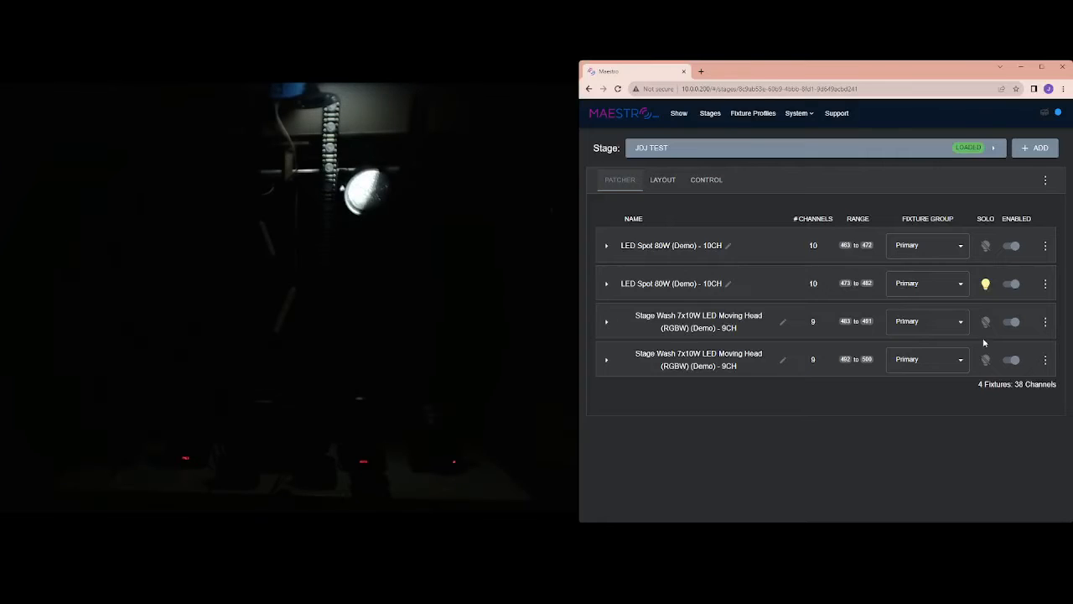
click(987, 285)
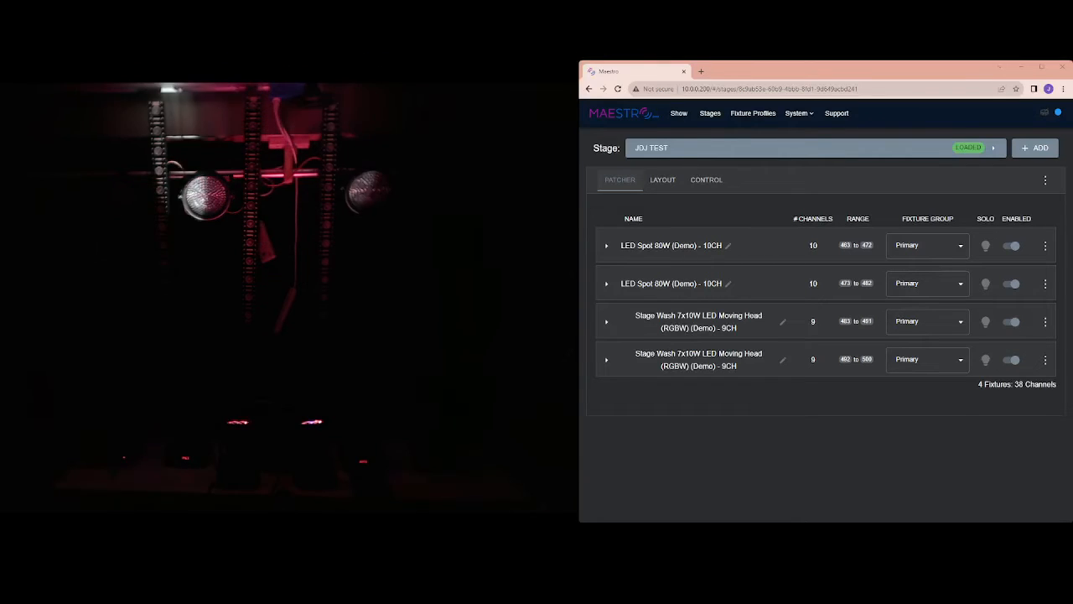
Step: Bring up the Intimidator manual and create a fixture profile named "Intimidator Spot 255 IRC (Demo)" with manufacturer Chauvet DJ
key(alt+Tab)
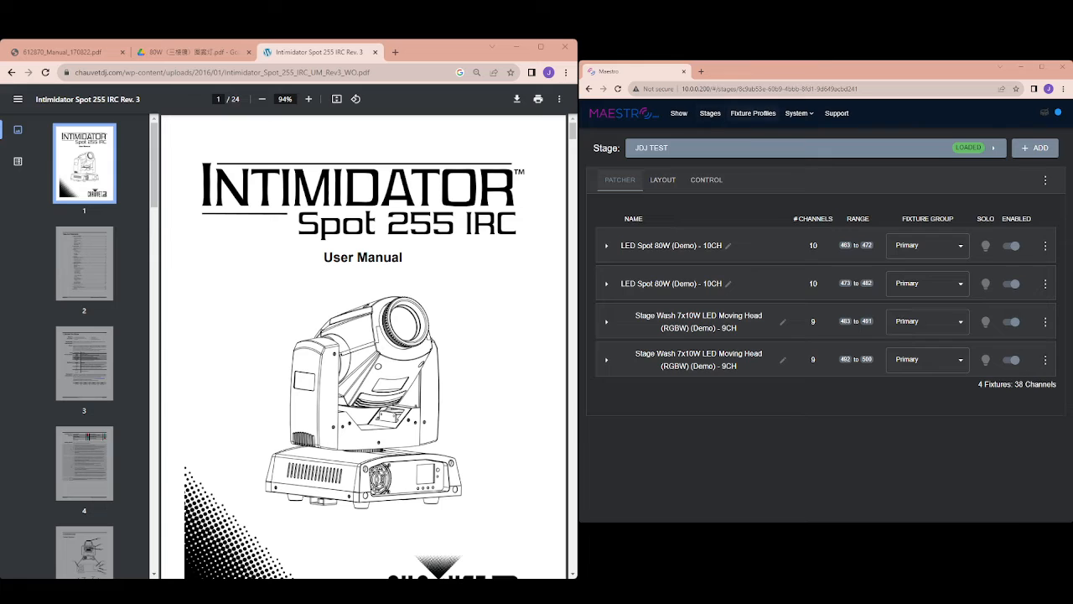
click(753, 113)
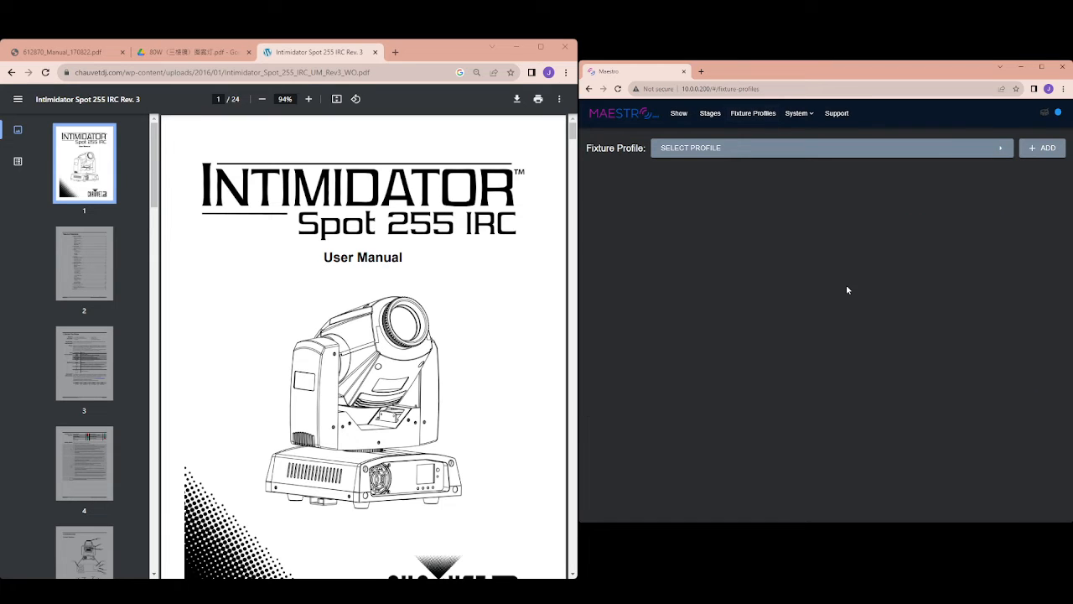
click(1033, 148)
click(695, 307)
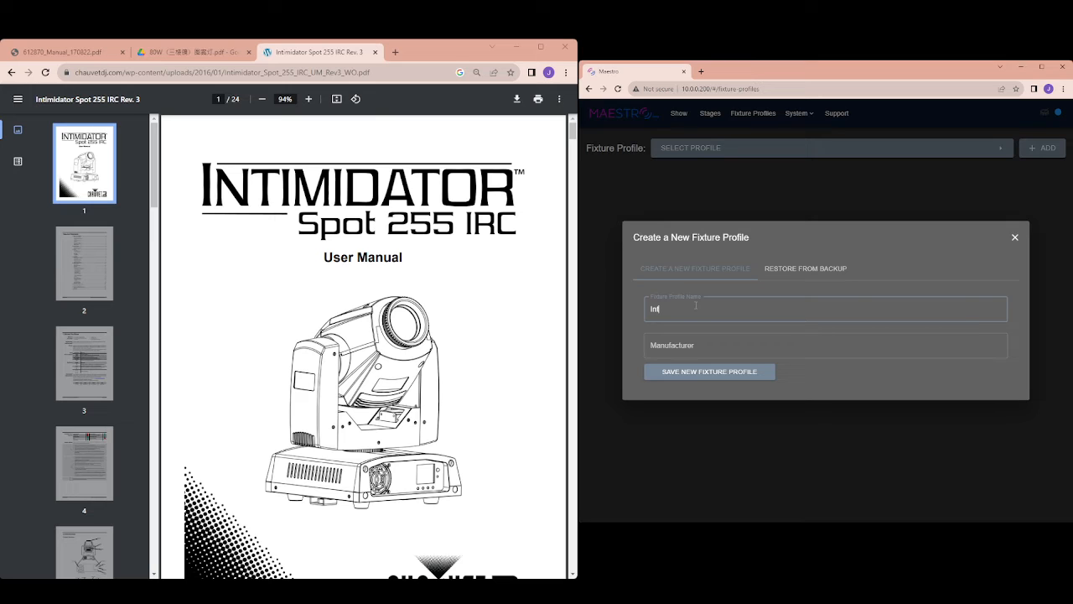
text(Int)
click(719, 372)
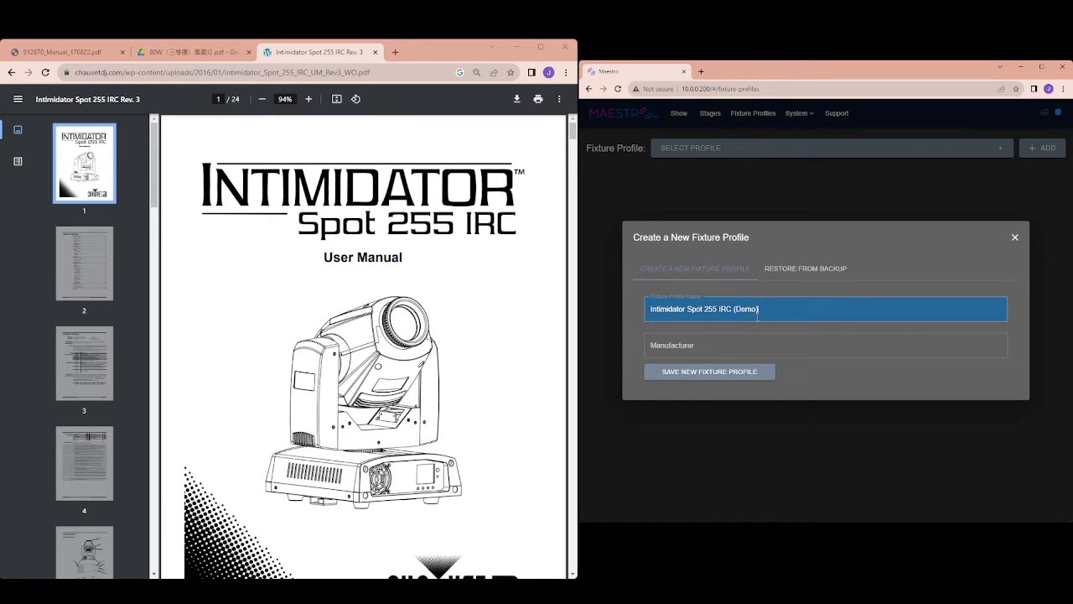
click(689, 347)
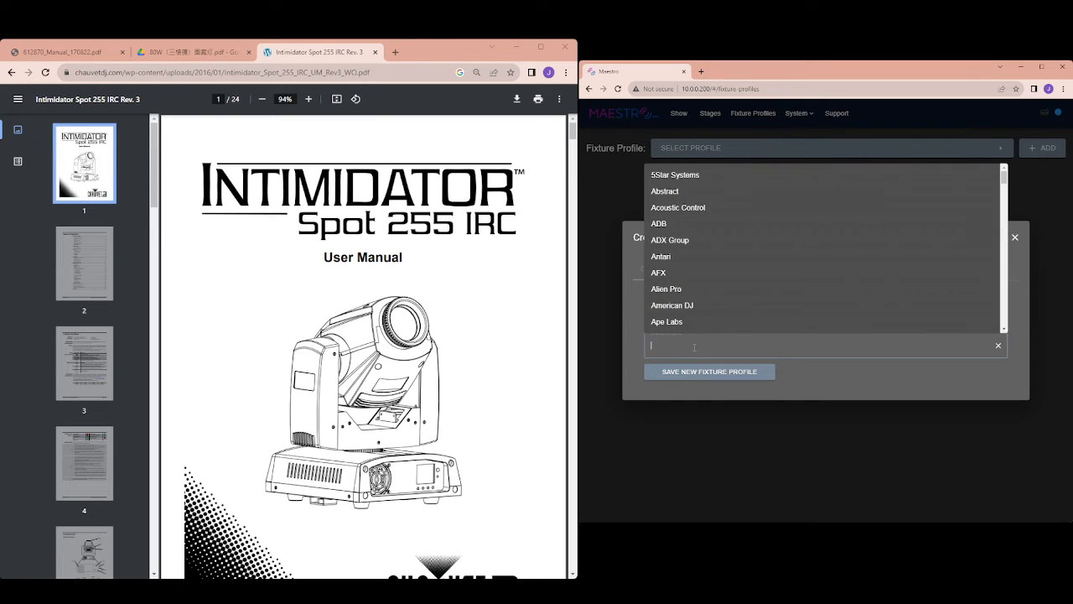
text(Chau)
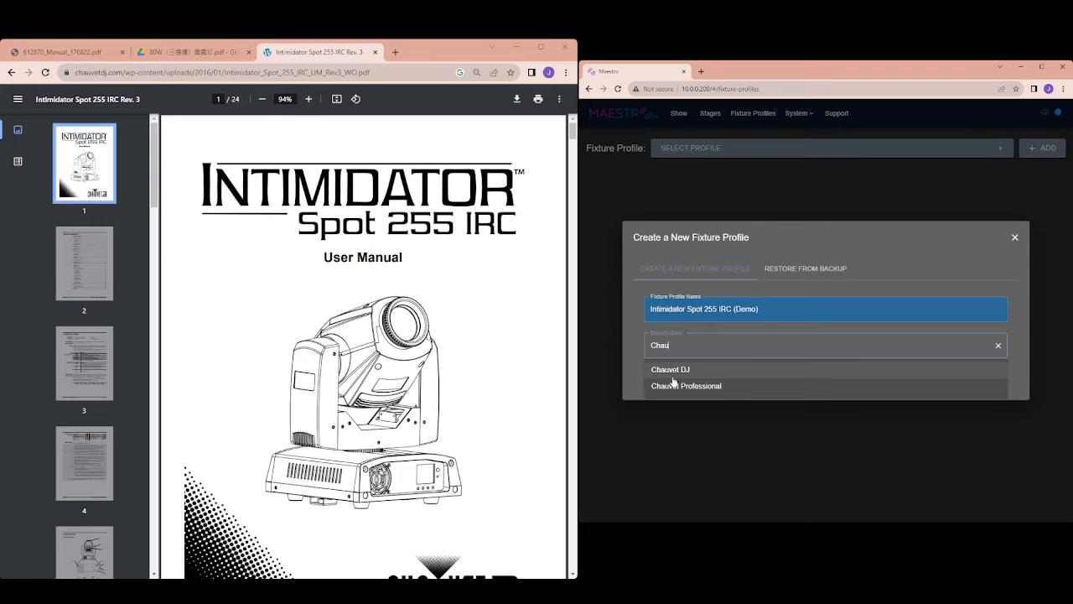
click(671, 369)
click(700, 374)
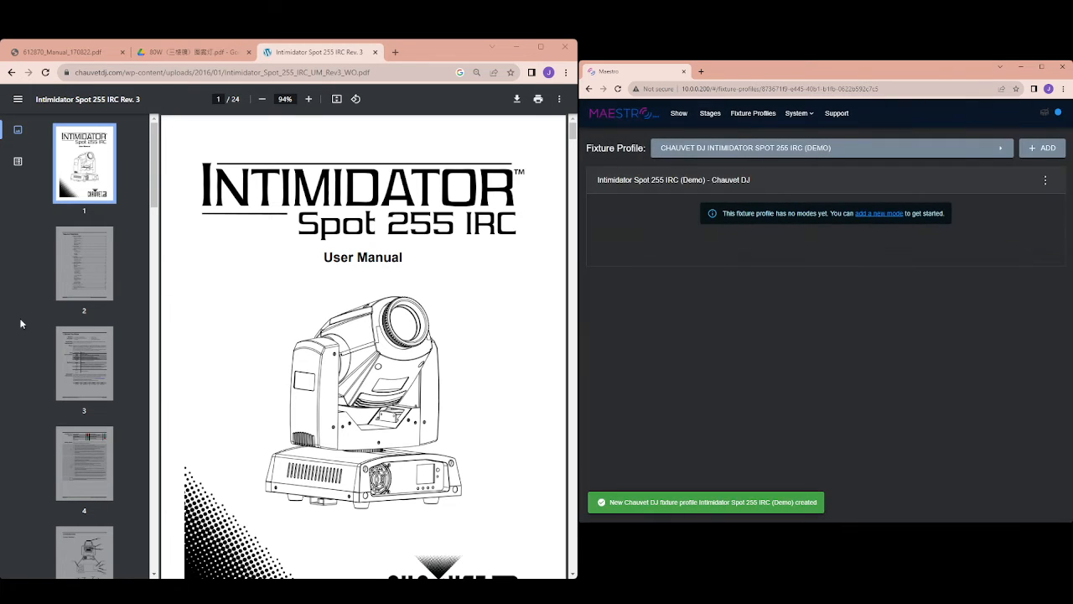
Step: Find the manual's DMX Assignments, review the DMX13CH and DMX8CH tables, and highlight the DMX13CH heading row
scroll(67, 317, down, 4)
scroll(68, 317, down, 3)
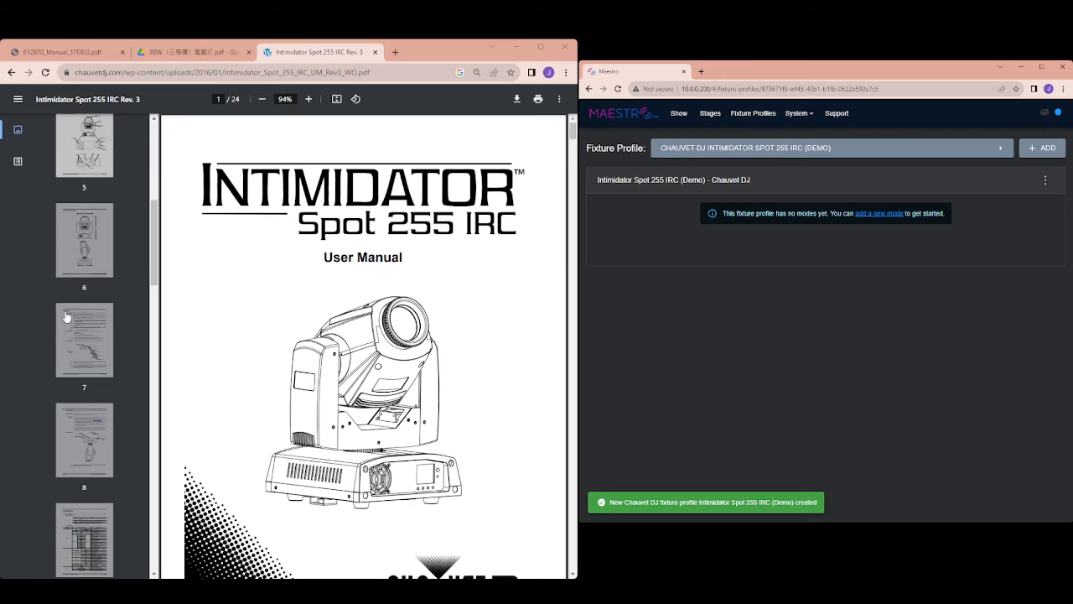
click(84, 377)
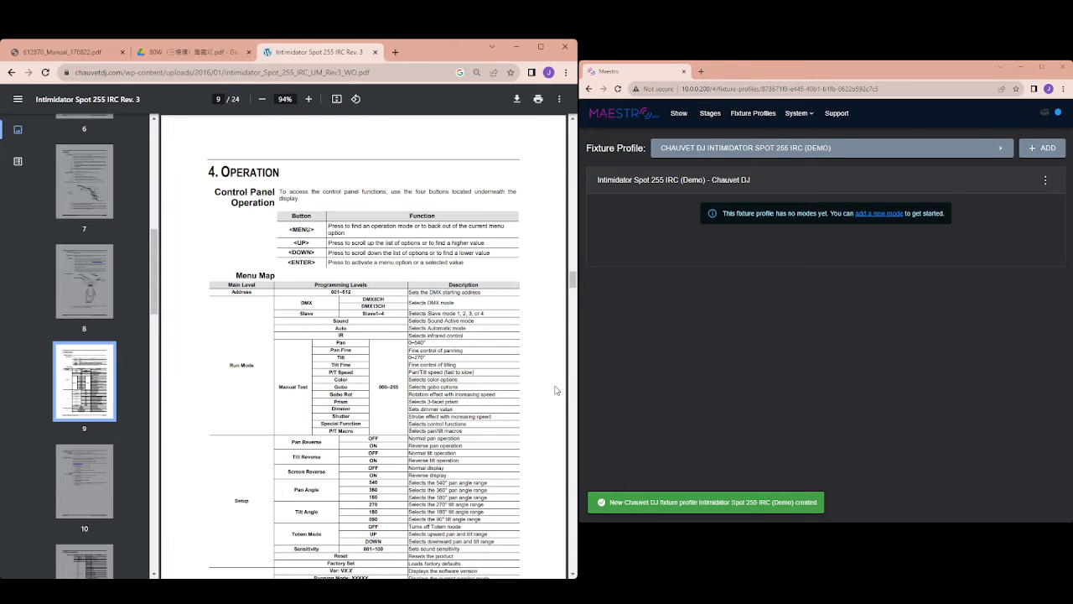
scroll(84, 335, down, 3)
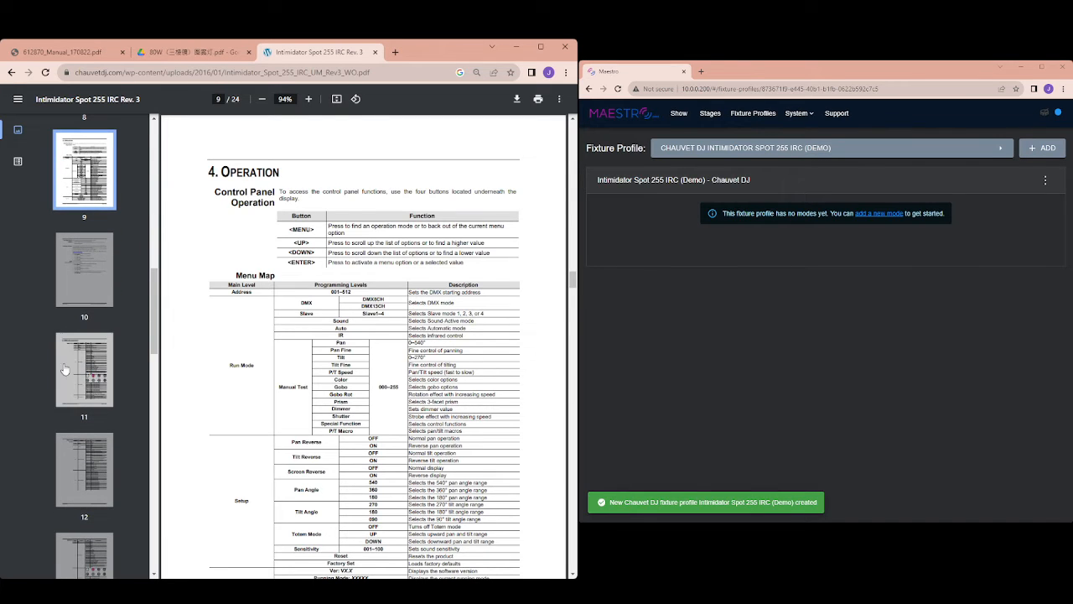
click(68, 369)
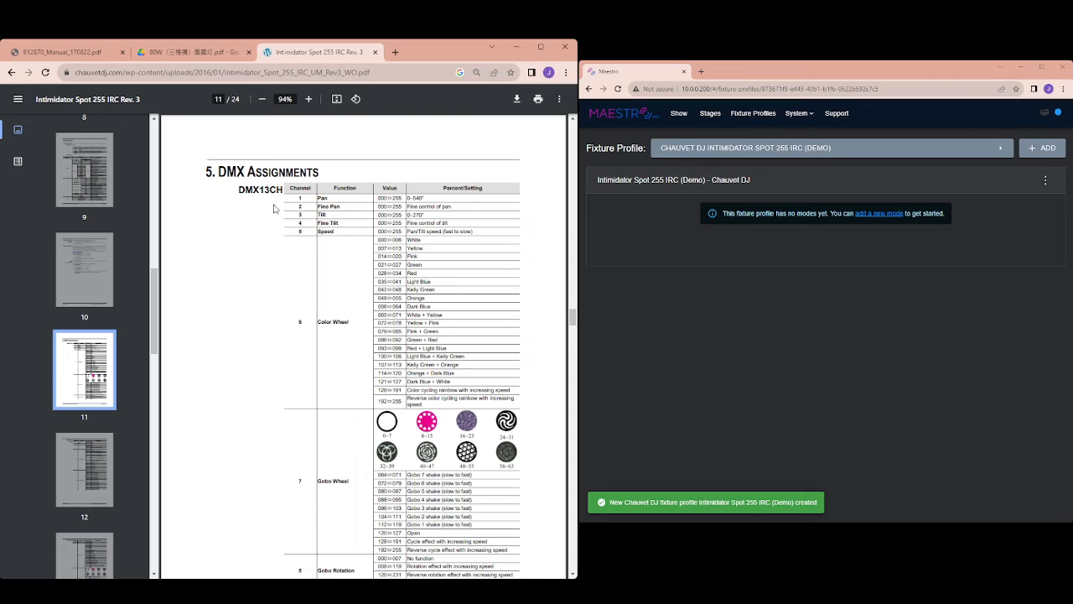
scroll(271, 227, down, 15)
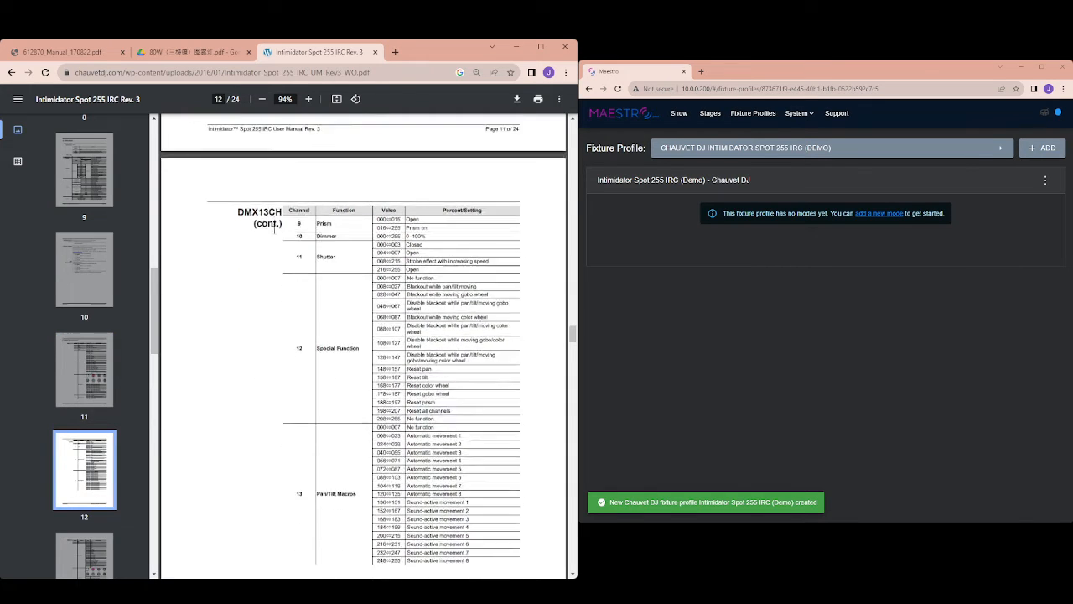
scroll(273, 235, down, 2)
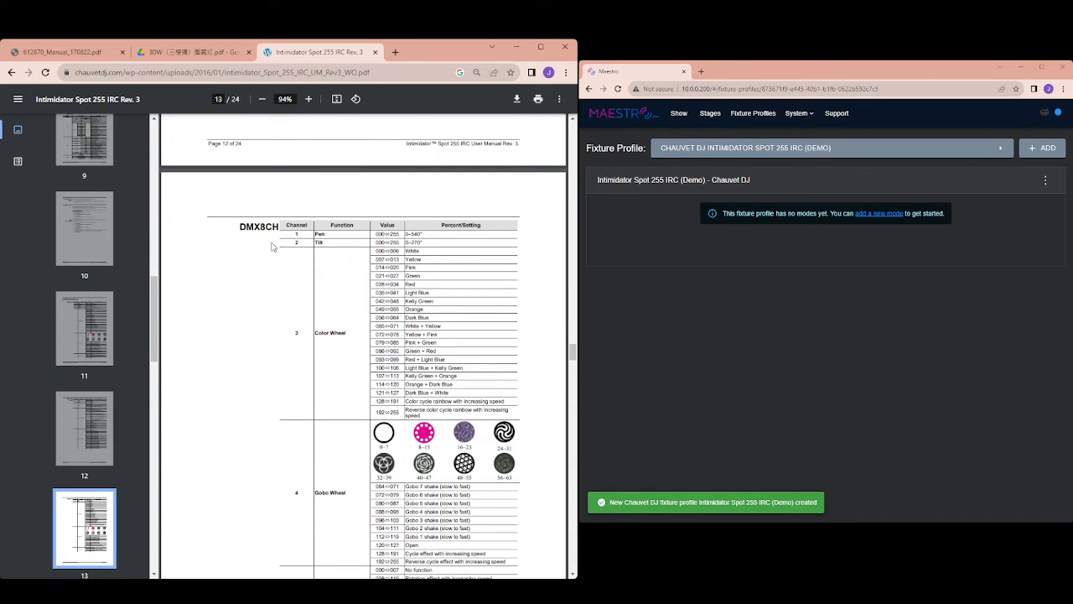
scroll(270, 243, up, 7)
scroll(290, 225, up, 8)
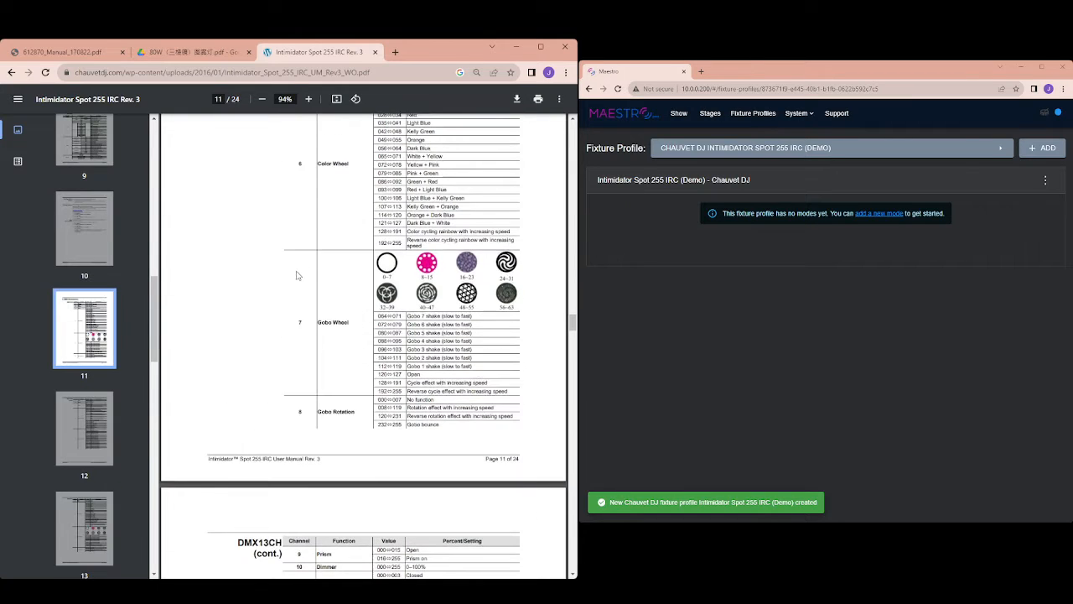
triple_click(266, 191)
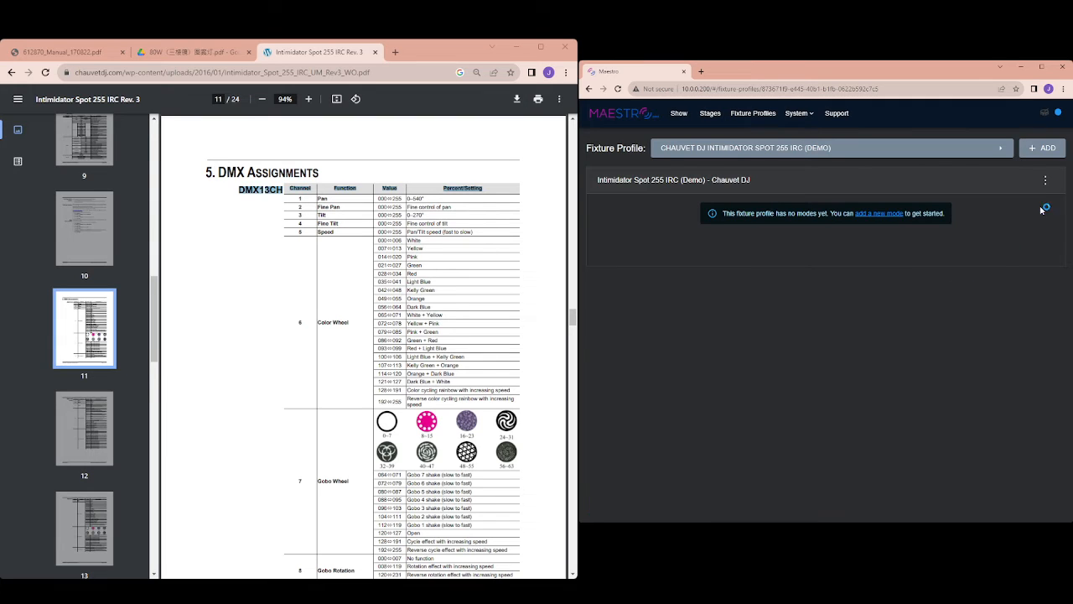
Step: Add a 13-channel mode to the Intimidator Spot 255 IRC (Demo) profile
click(1045, 182)
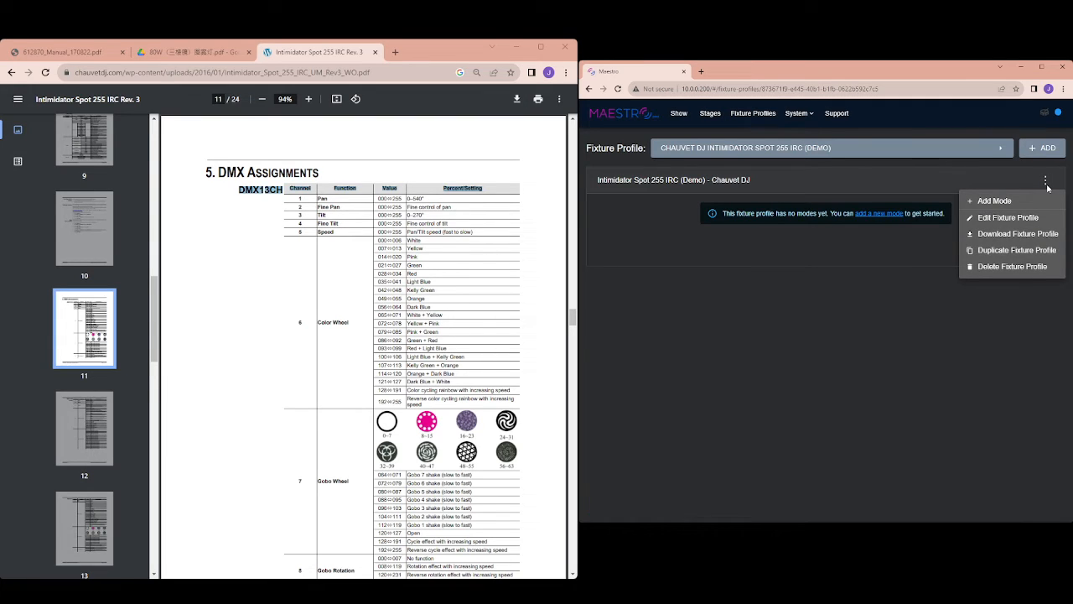
click(993, 201)
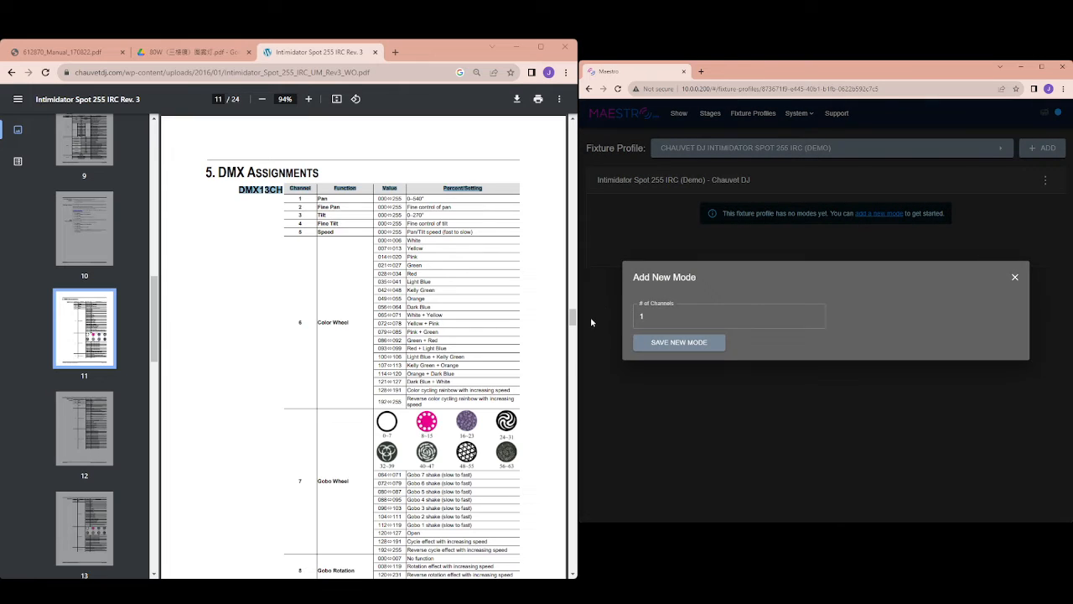
click(651, 318)
text(3)
click(675, 343)
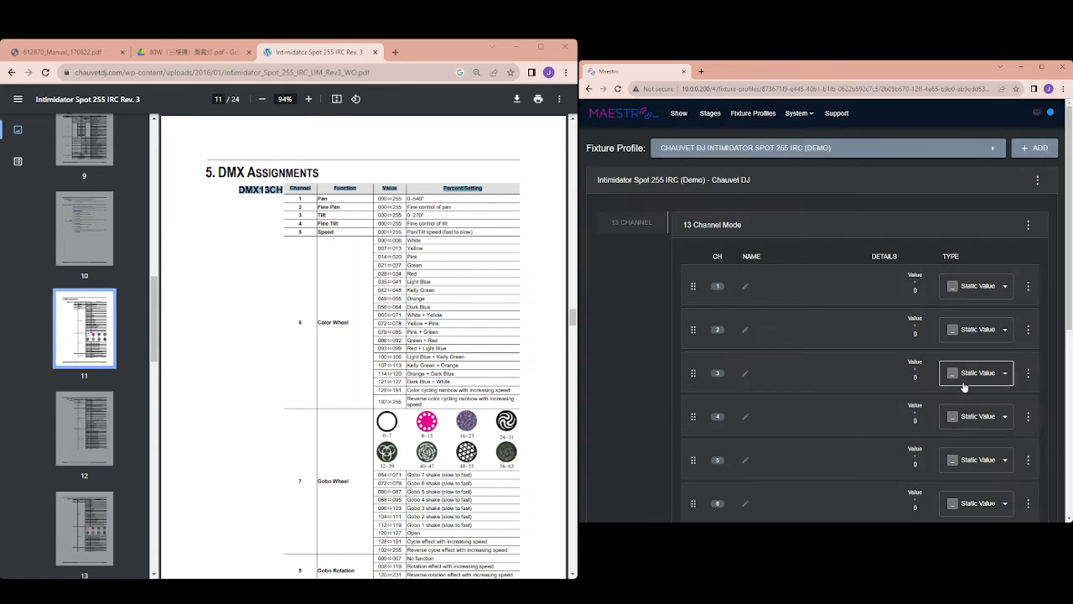
Step: Look over the new mode's channel list and set channel 1 to Pan
scroll(862, 331, down, 3)
scroll(878, 420, up, 3)
click(974, 286)
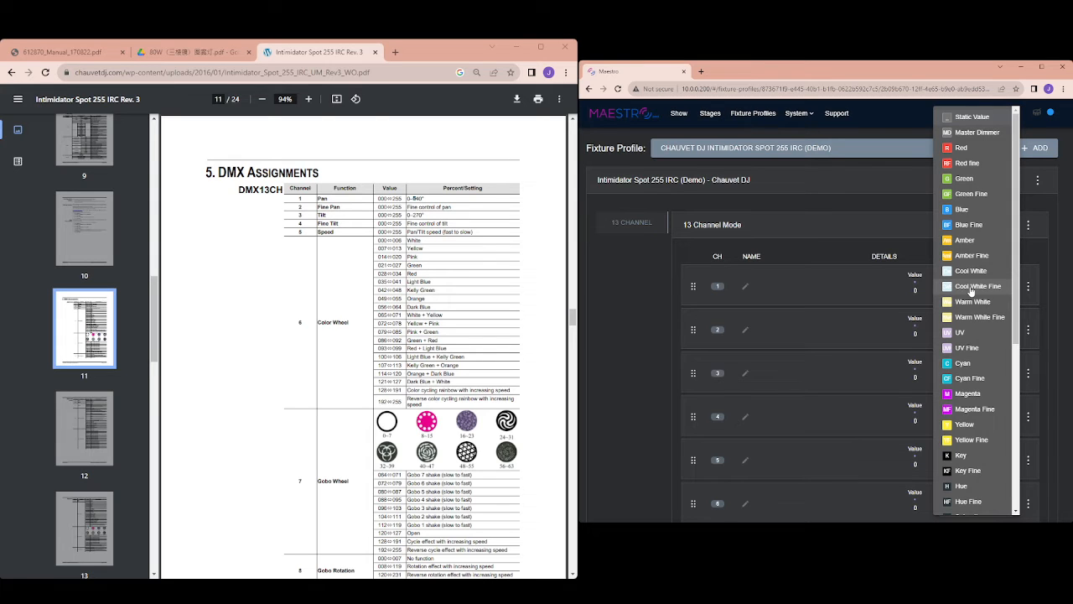
scroll(964, 411, down, 3)
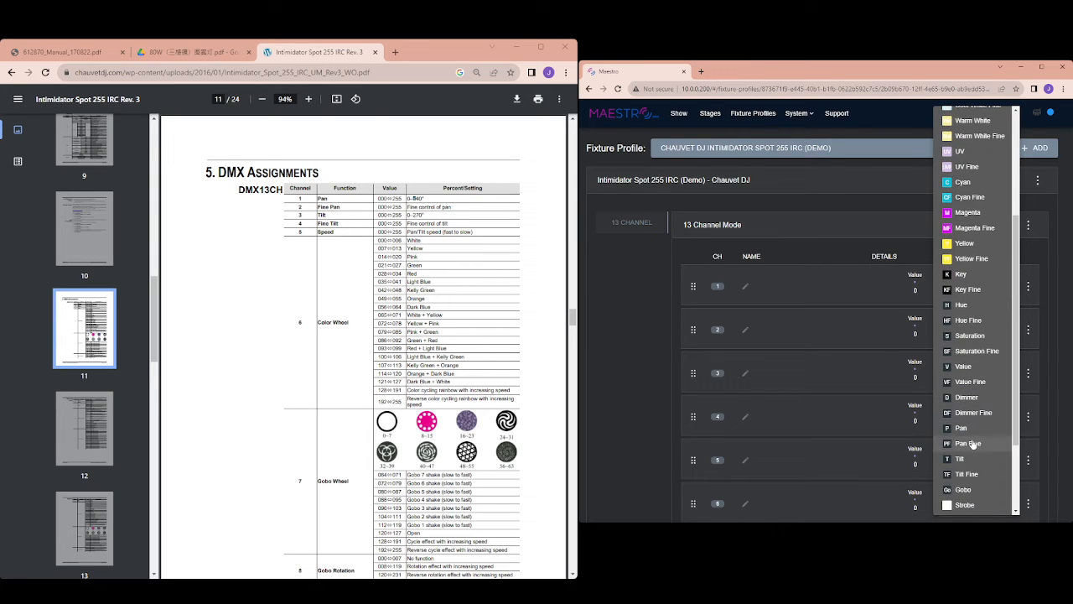
click(962, 429)
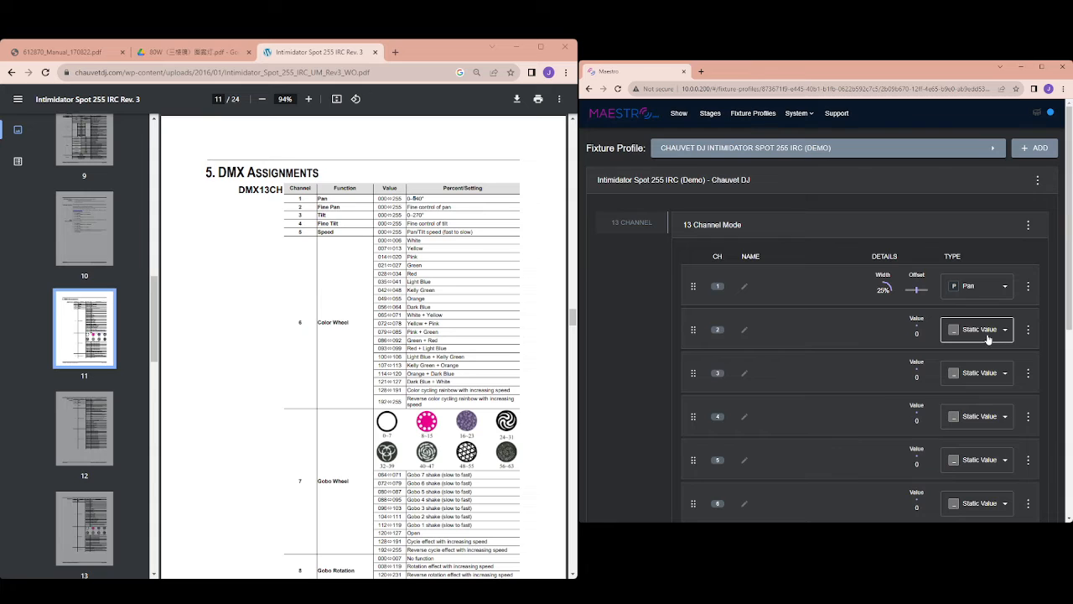
Step: Set channel 2 of the 13 Channel Mode to Pan Fine
click(989, 338)
scroll(988, 352, down, 3)
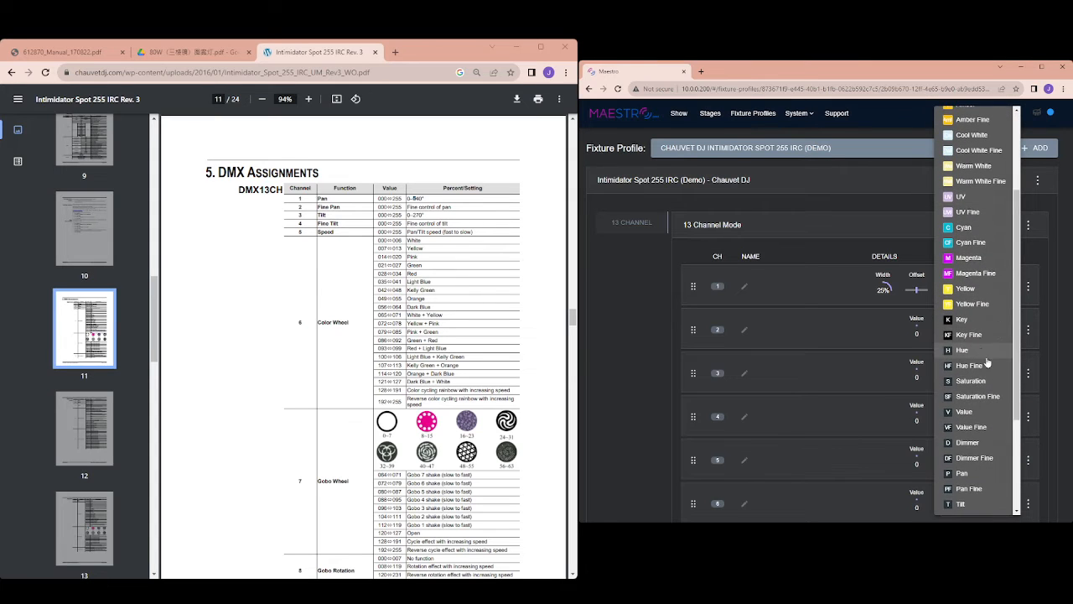
scroll(987, 362, down, 2)
click(980, 399)
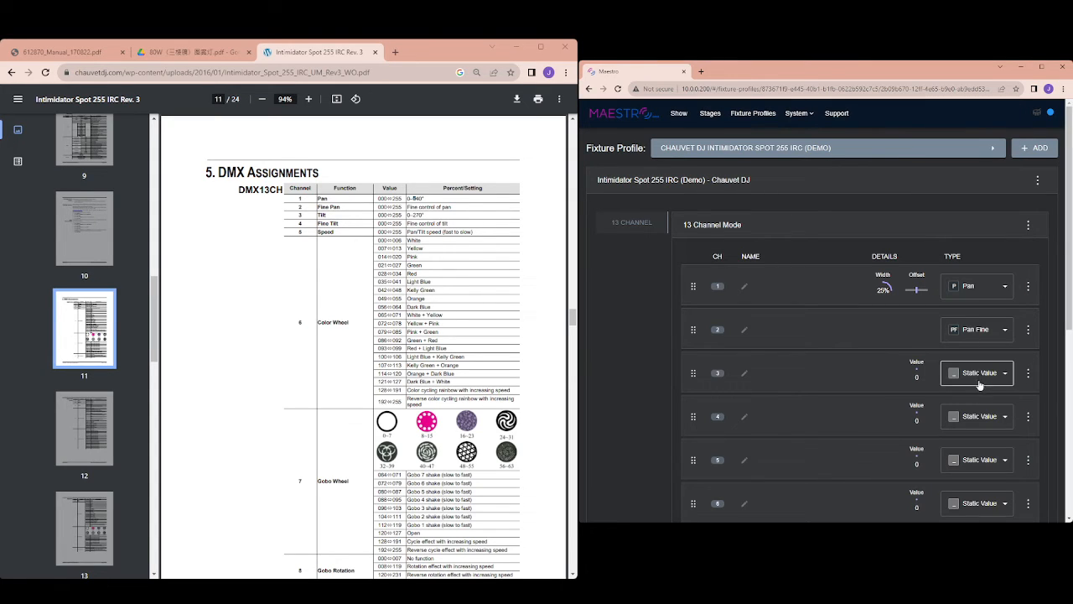
Step: Set channel 3 to Tilt and channel 4 to Tilt Fine
click(979, 381)
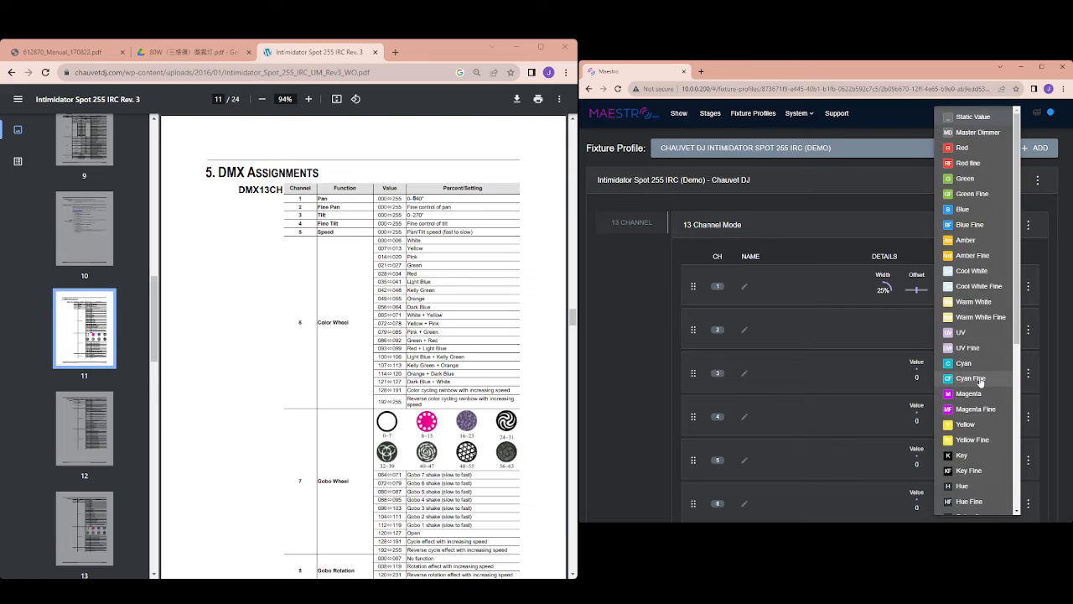
scroll(979, 382, down, 3)
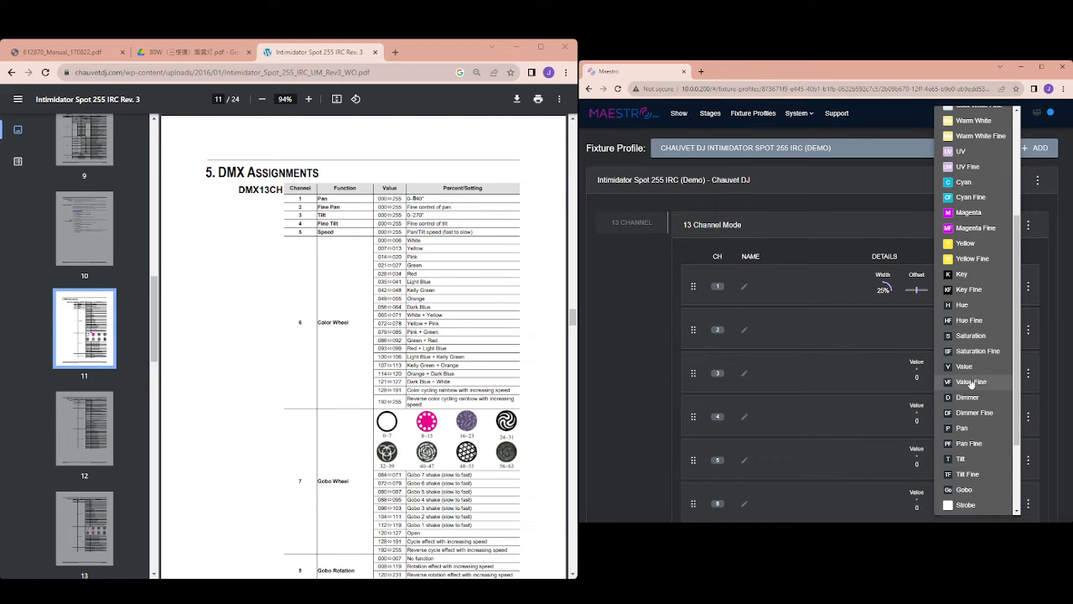
click(964, 459)
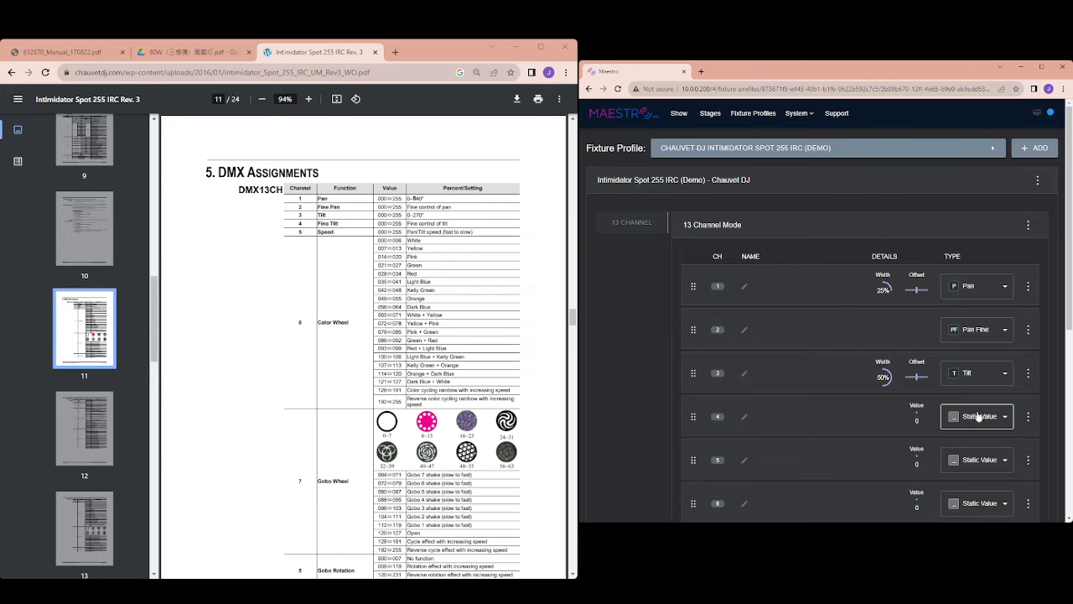
click(976, 416)
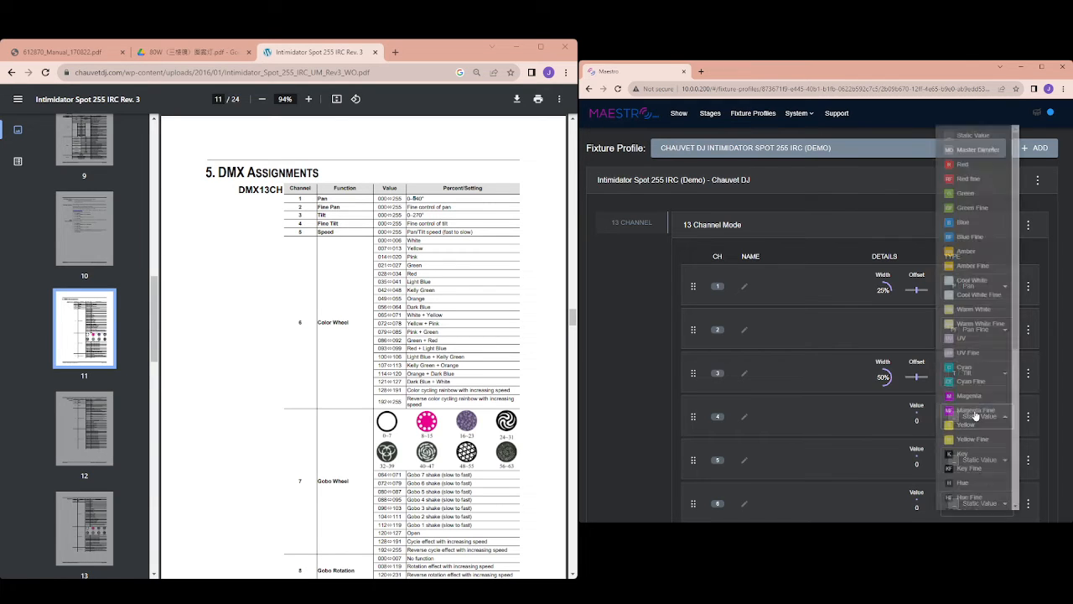
scroll(964, 436, up, 5)
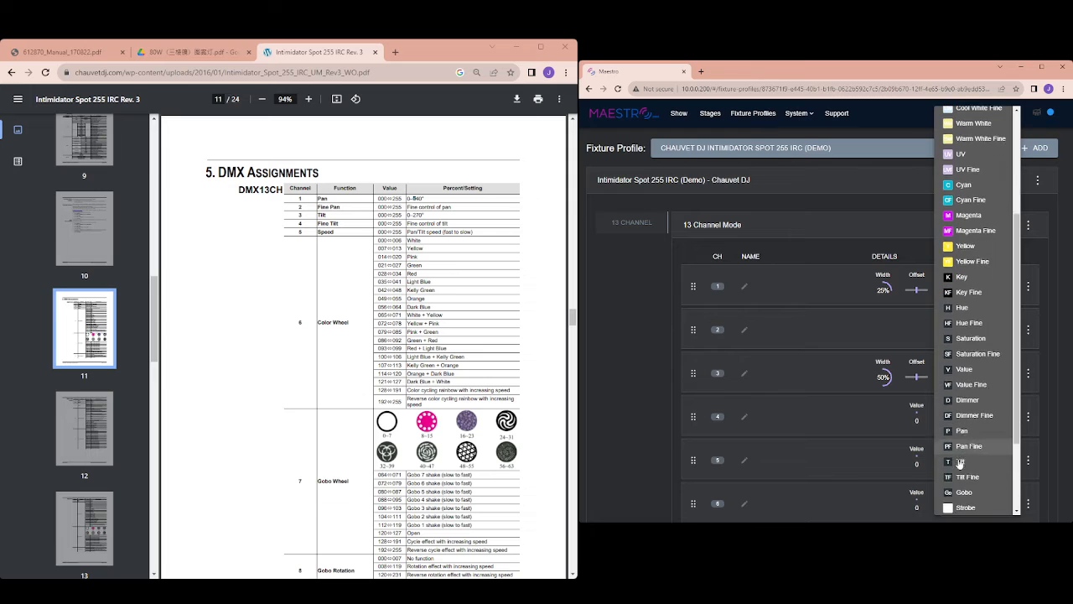
scroll(960, 457, down, 2)
click(971, 489)
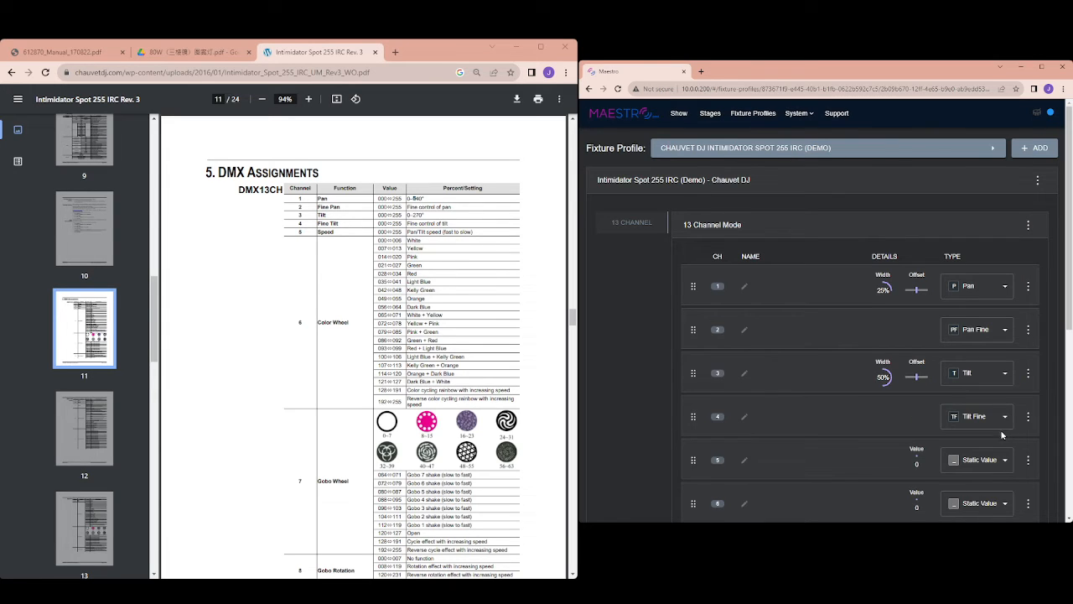
Step: Highlight the manual's value range for the channel 5 pan/tilt speed and set channel 5 to Speed
scroll(1003, 431, down, 1)
click(978, 372)
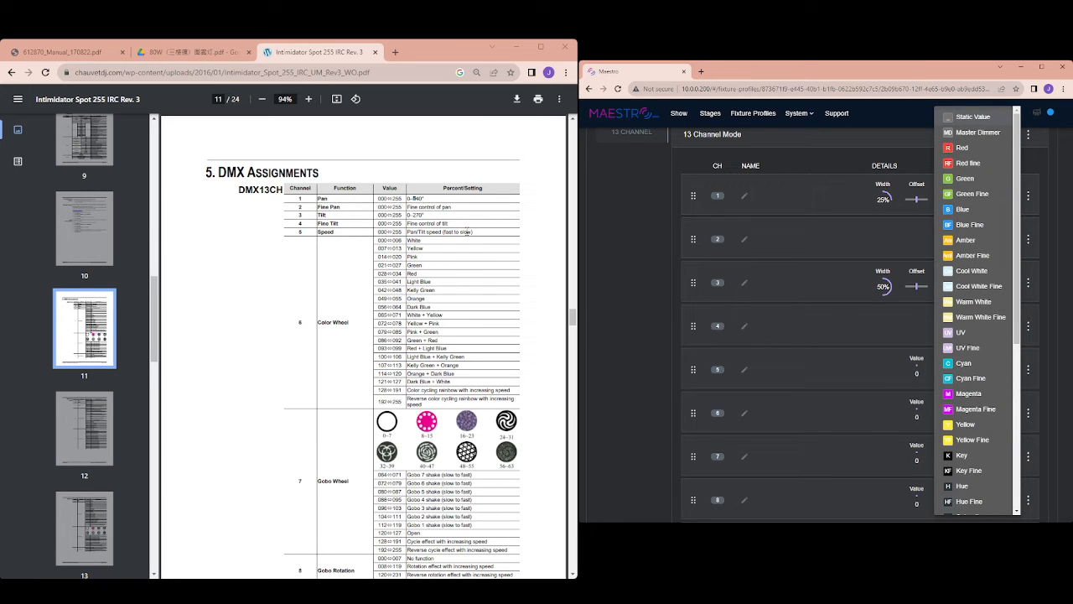
drag(379, 231, 402, 232)
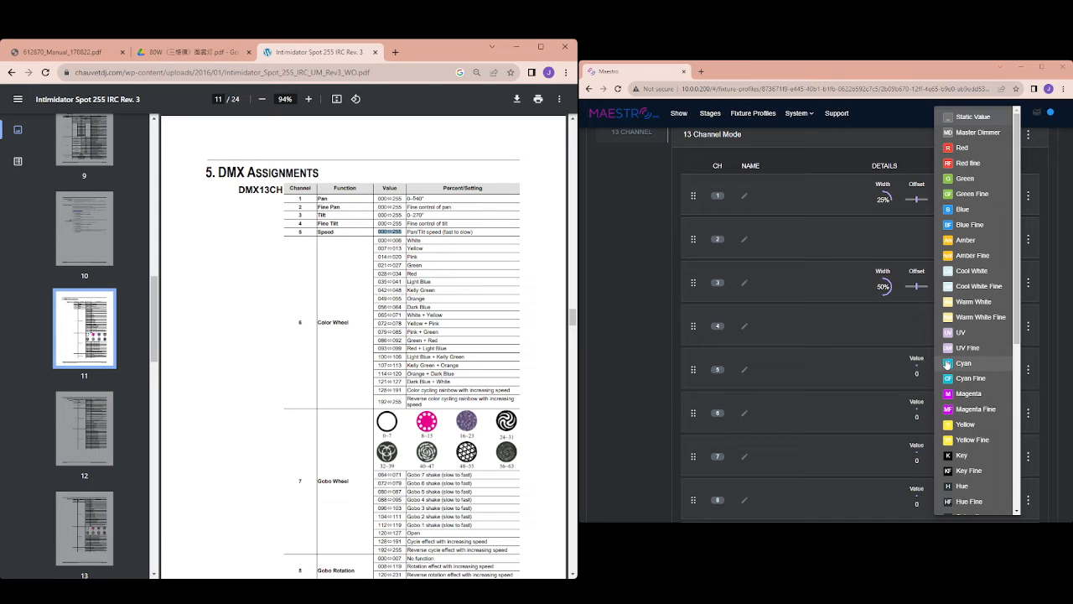
scroll(1006, 378, down, 3)
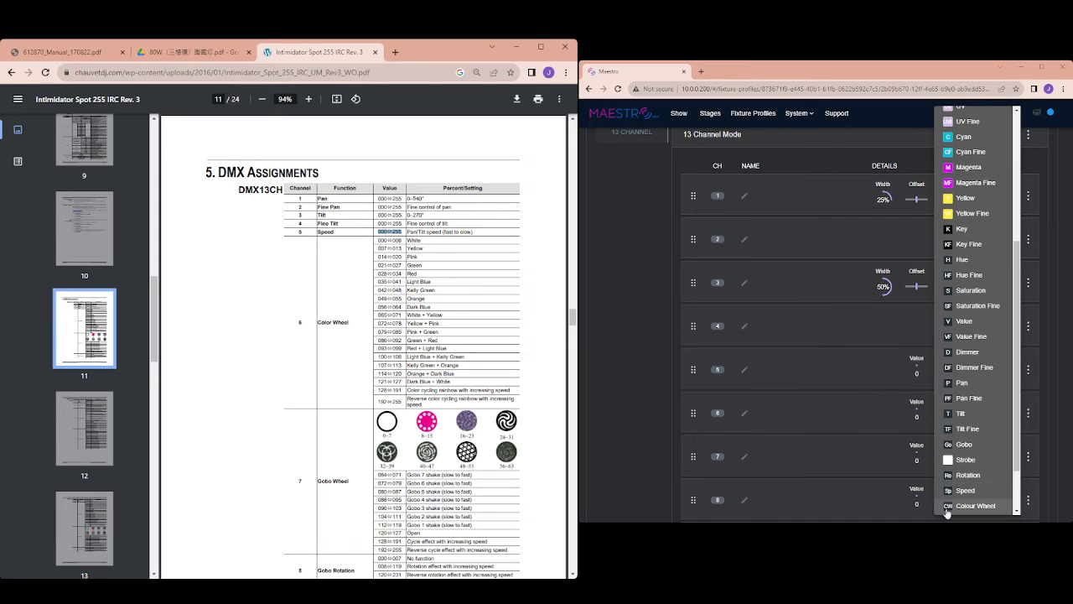
click(971, 490)
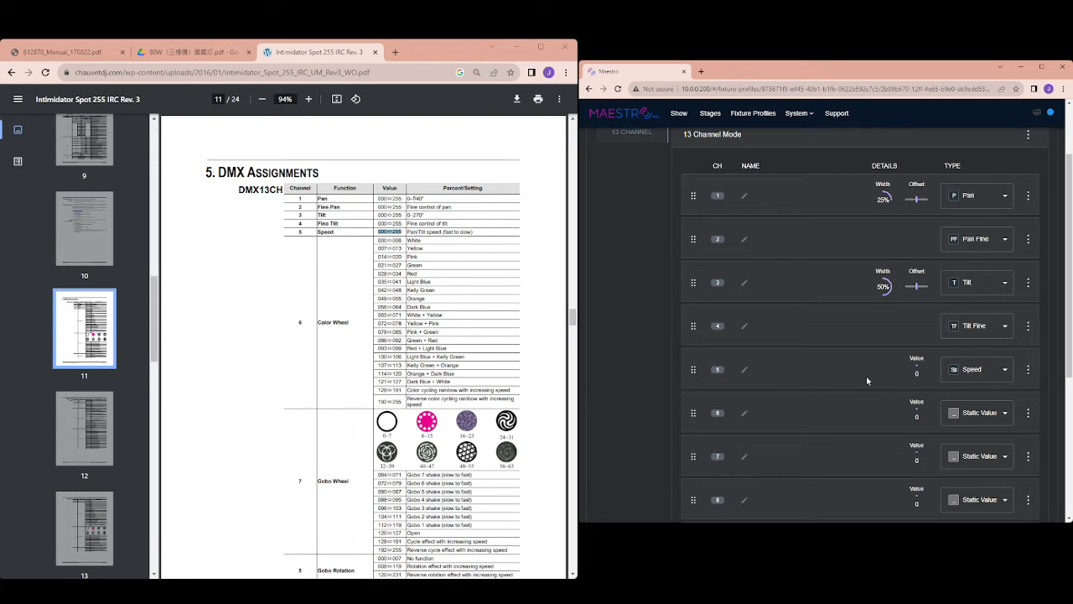
Step: Set channel 6 to Colour Wheel and channel 7 to Gobo
click(969, 422)
scroll(994, 360, down, 5)
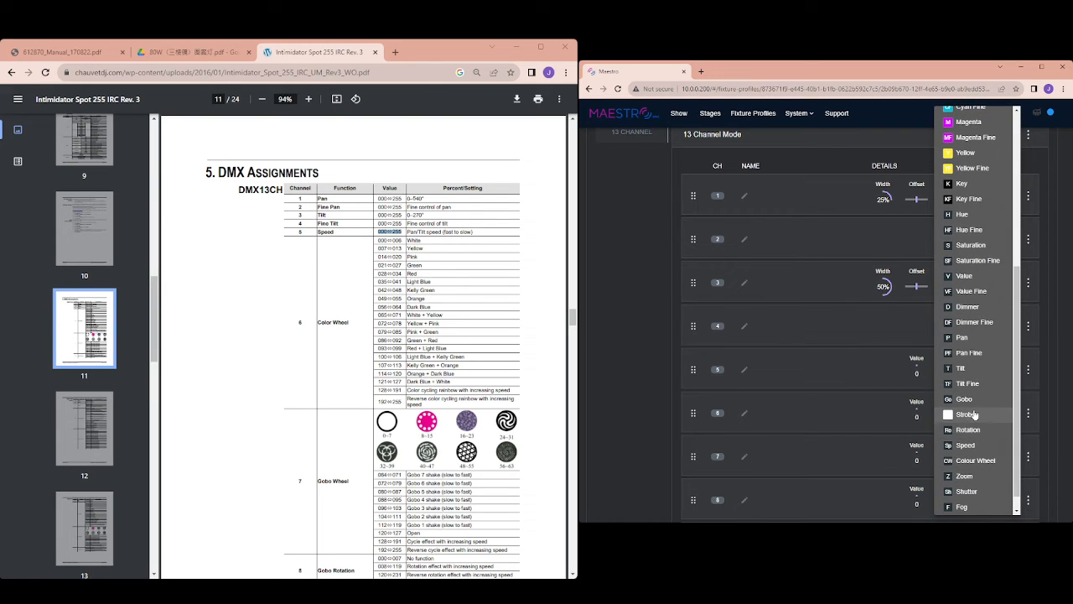
click(974, 461)
scroll(1006, 377, down, 2)
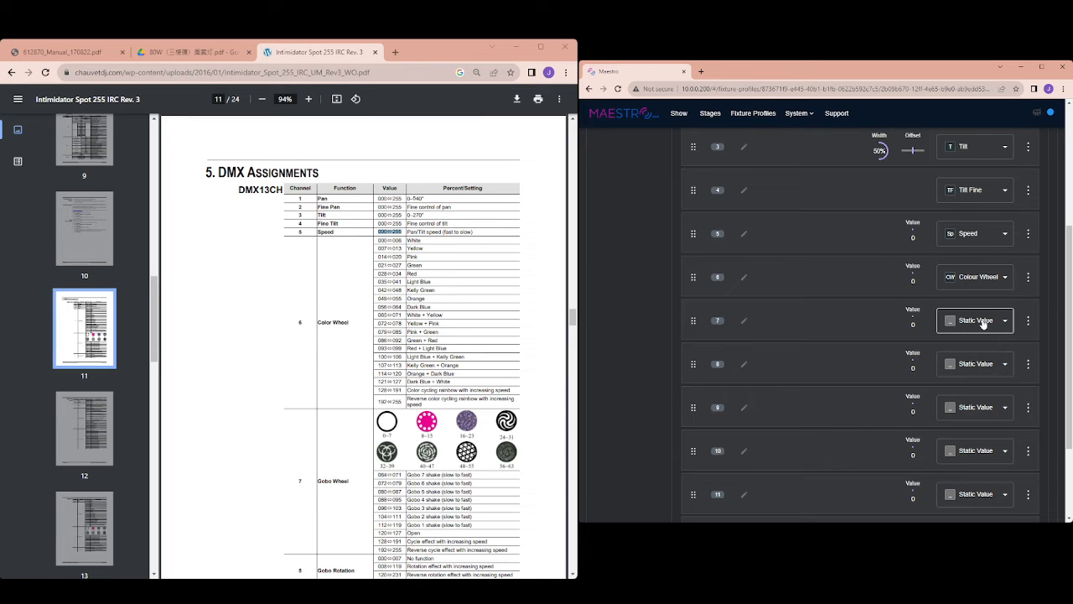
click(984, 324)
scroll(977, 356, down, 5)
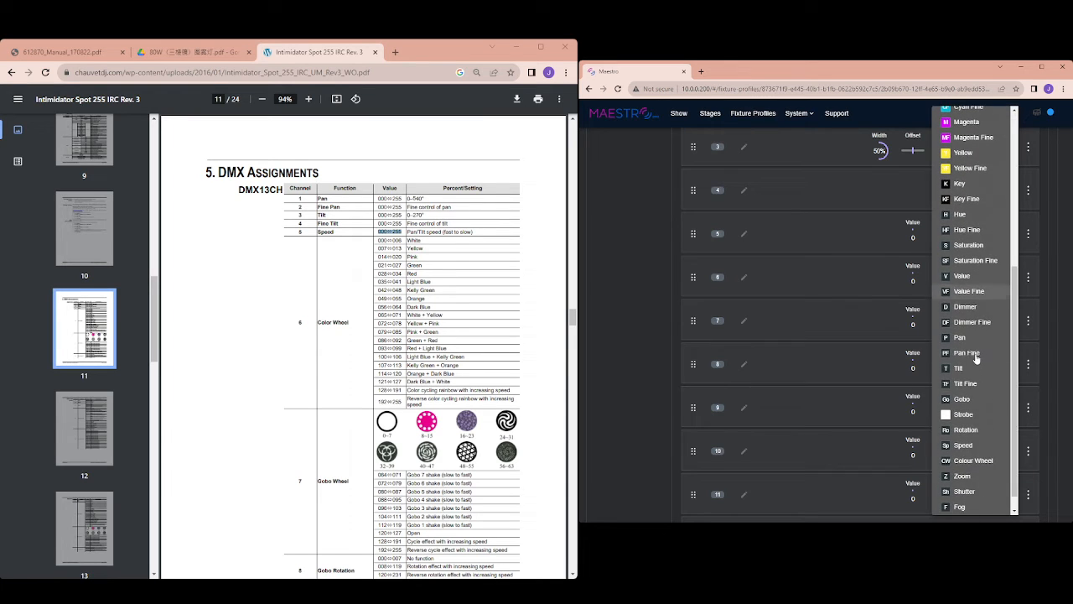
click(962, 399)
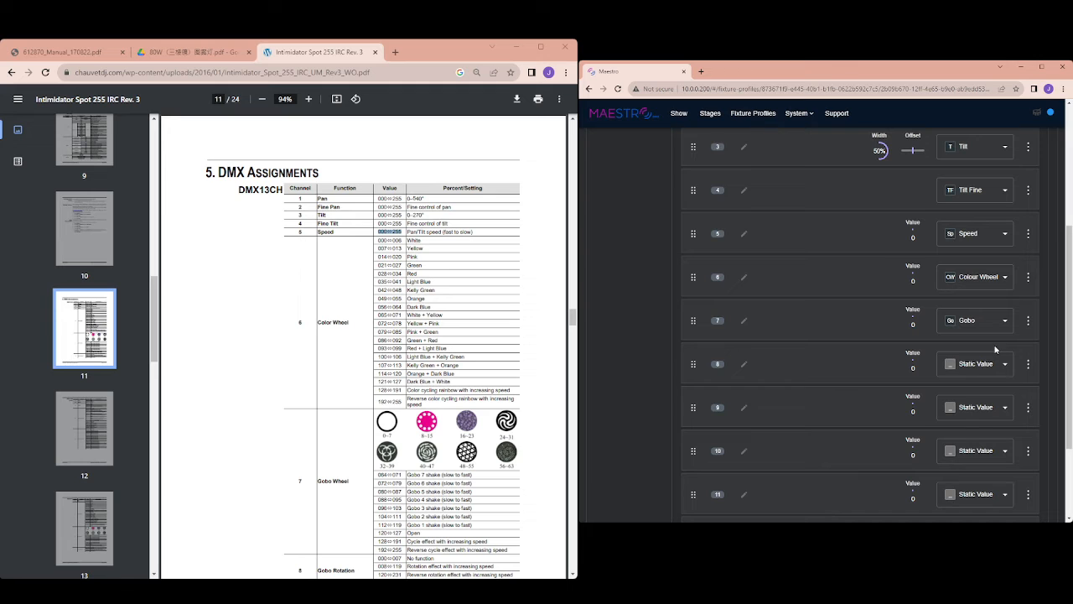
Step: Consult the manual's Gobo Rotation entry and set channel 8 to Rotation
scroll(338, 424, down, 3)
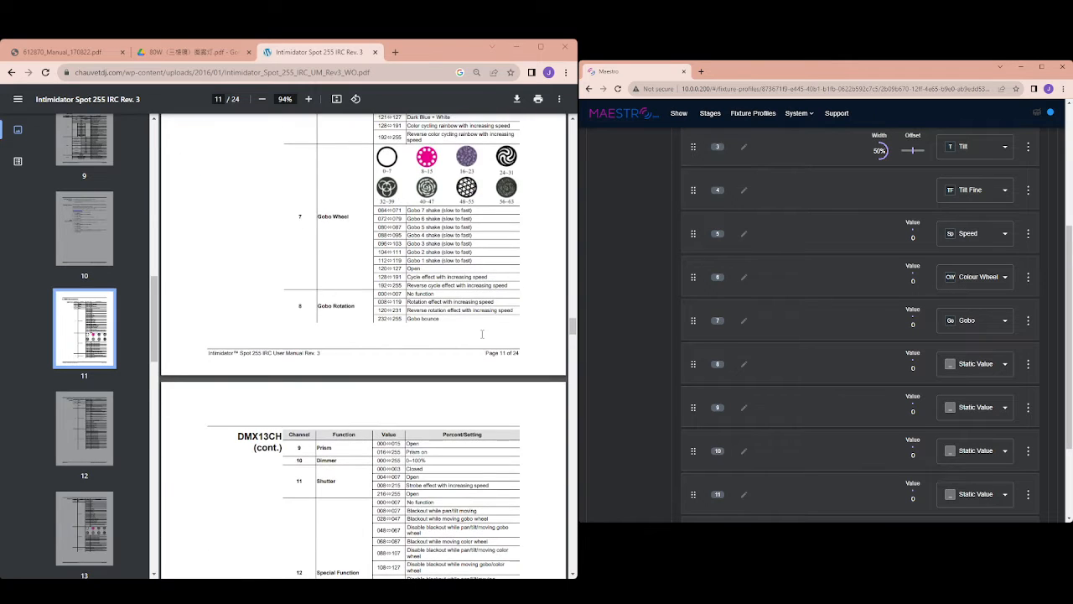
click(958, 366)
scroll(968, 381, down, 5)
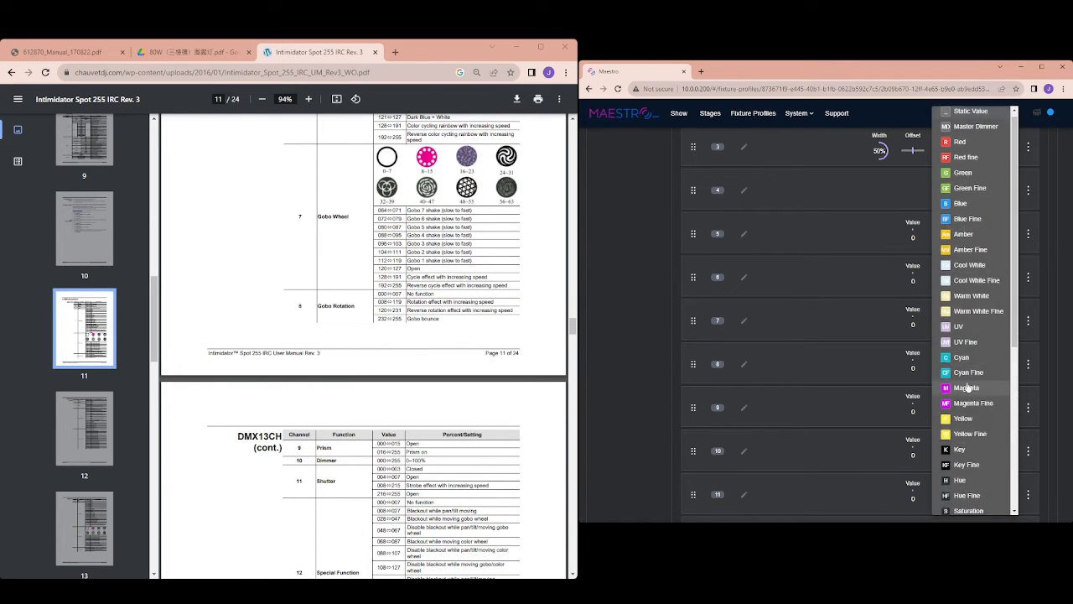
scroll(970, 401, down, 2)
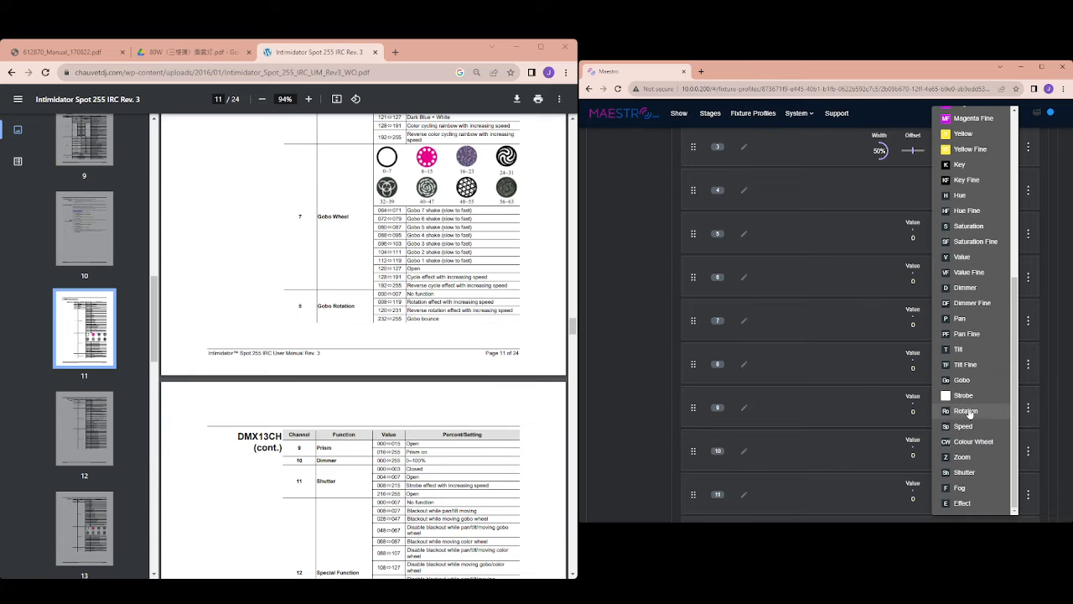
click(966, 411)
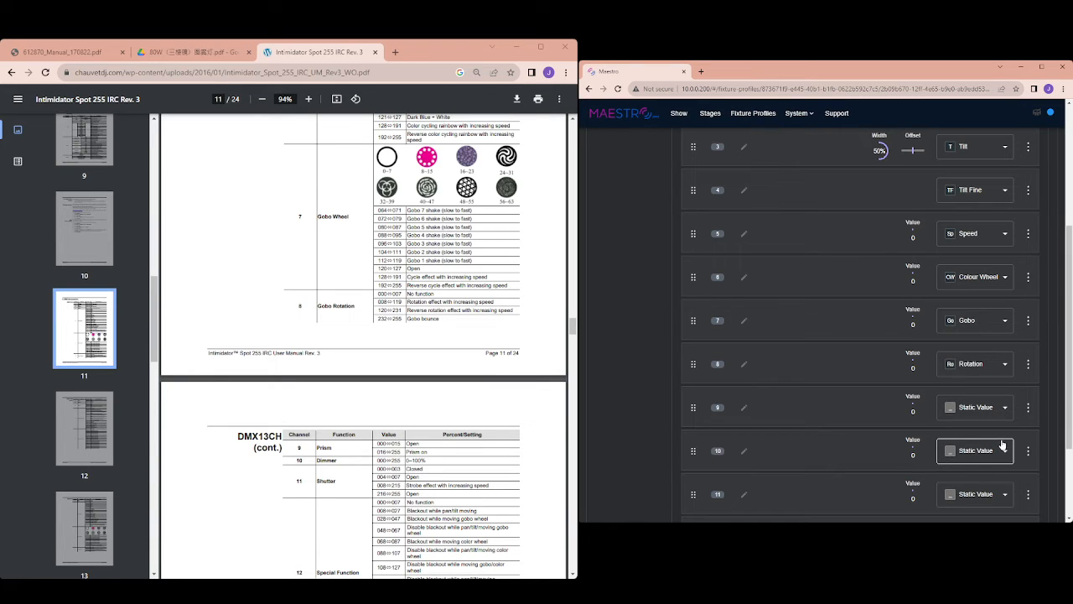
scroll(369, 441, down, 3)
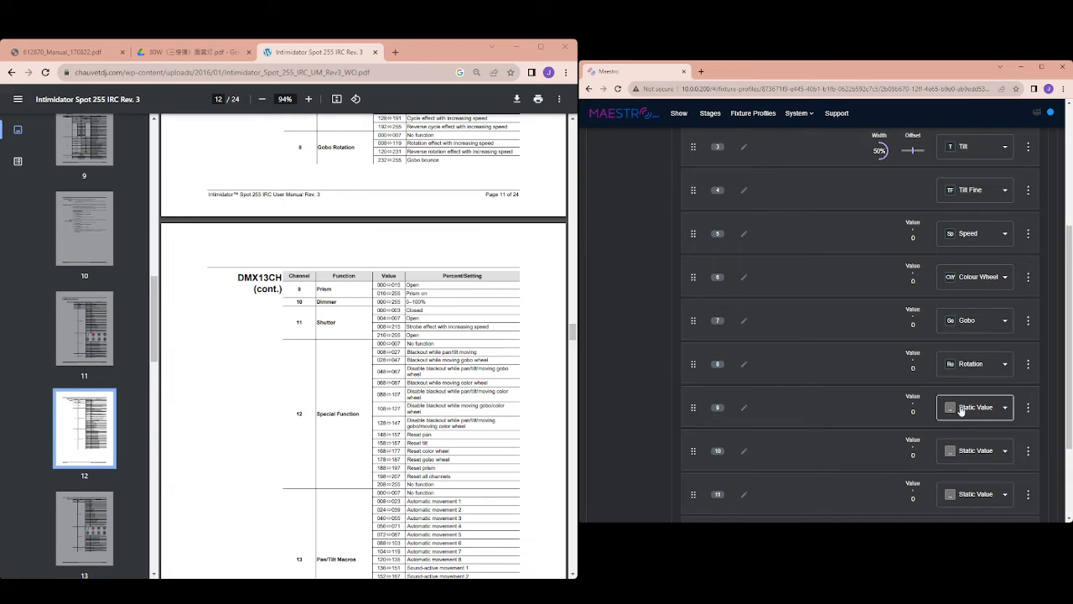
click(970, 410)
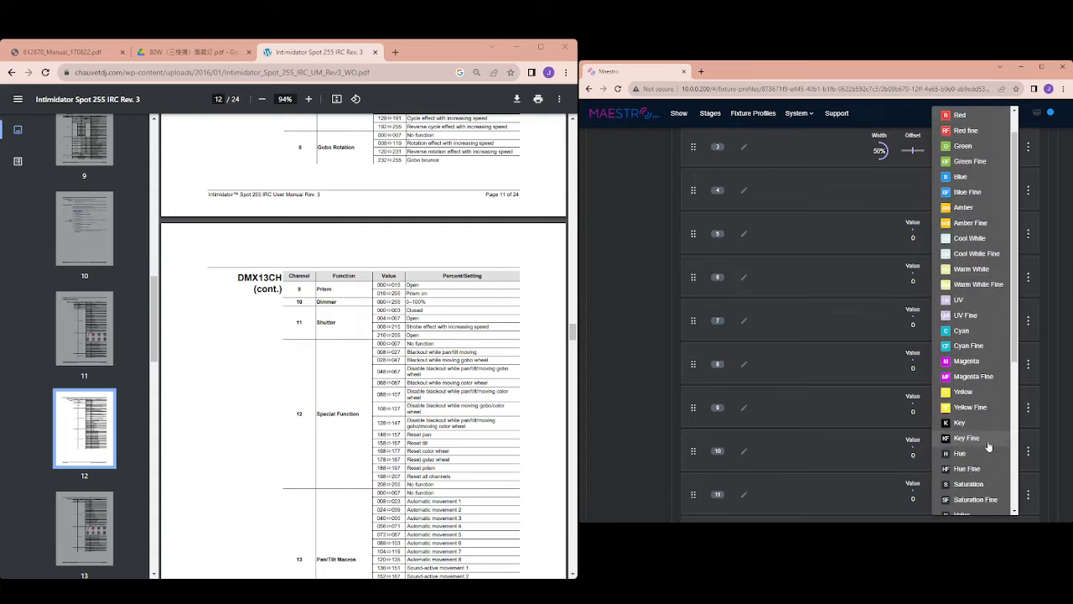
scroll(977, 469, down, 5)
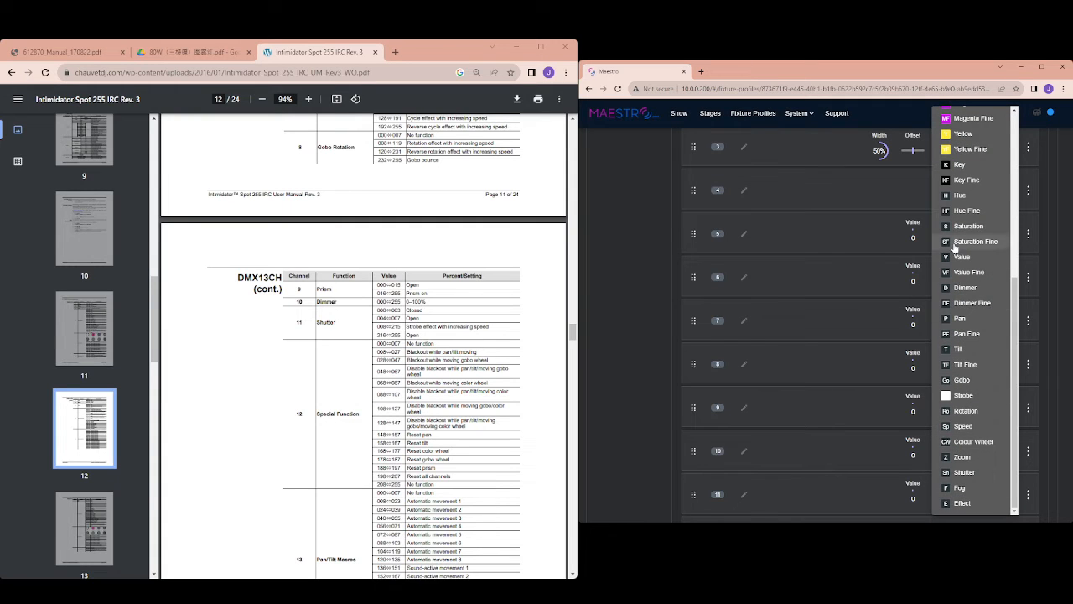
click(642, 377)
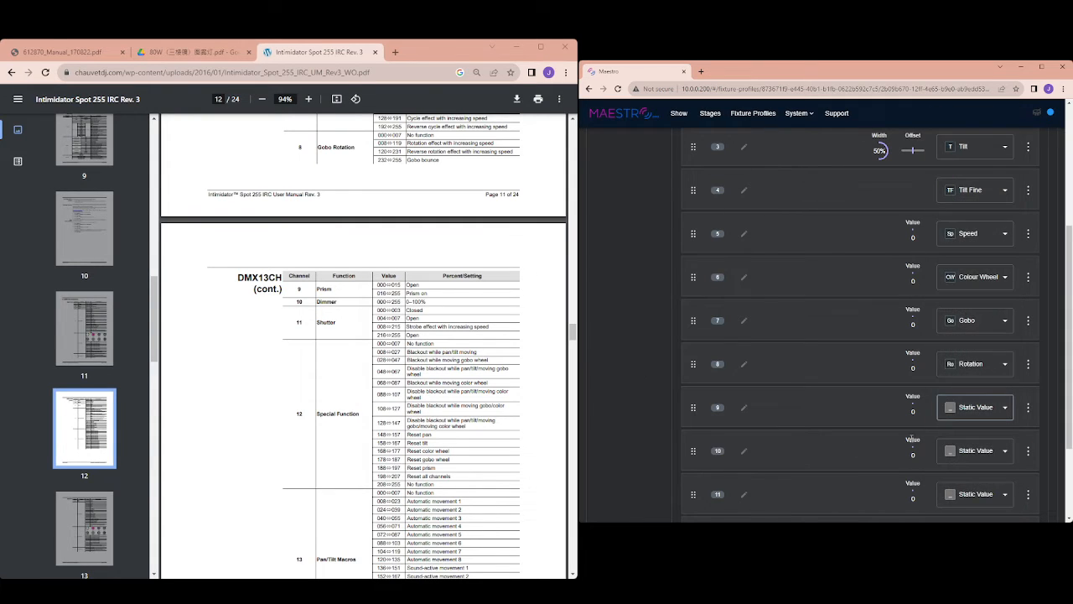
Step: Set channel 10 to Dimmer and channel 11 to Shutter
click(993, 457)
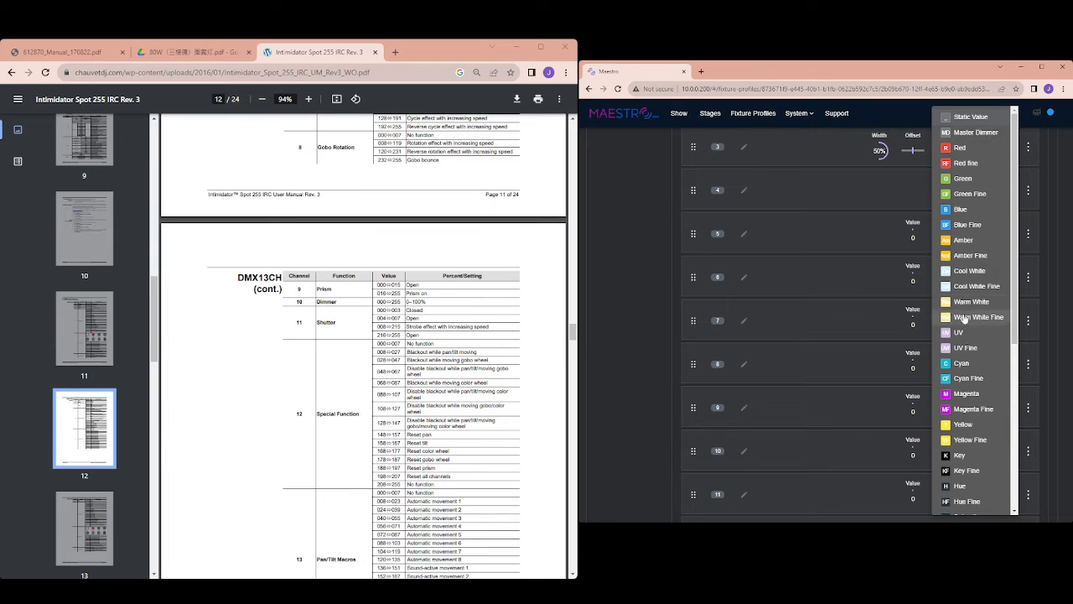
scroll(985, 352, down, 3)
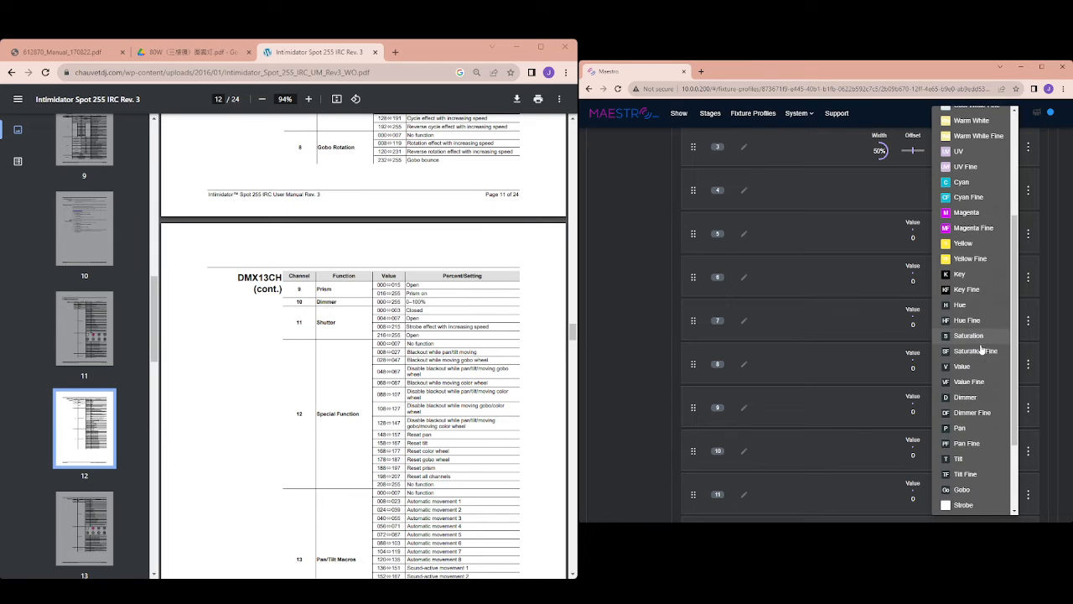
click(963, 398)
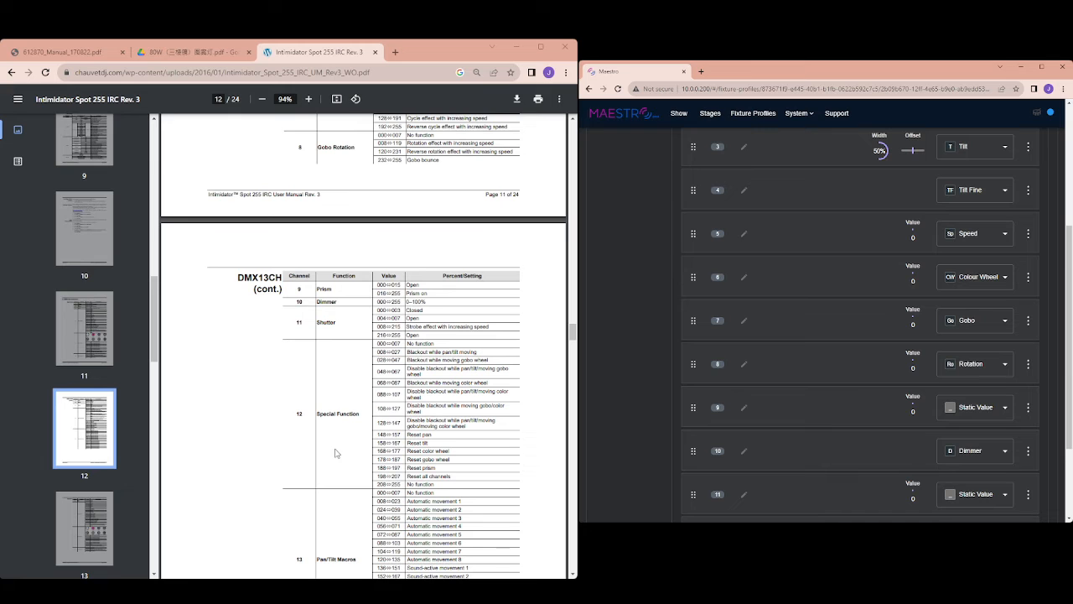
scroll(877, 386, down, 2)
click(988, 380)
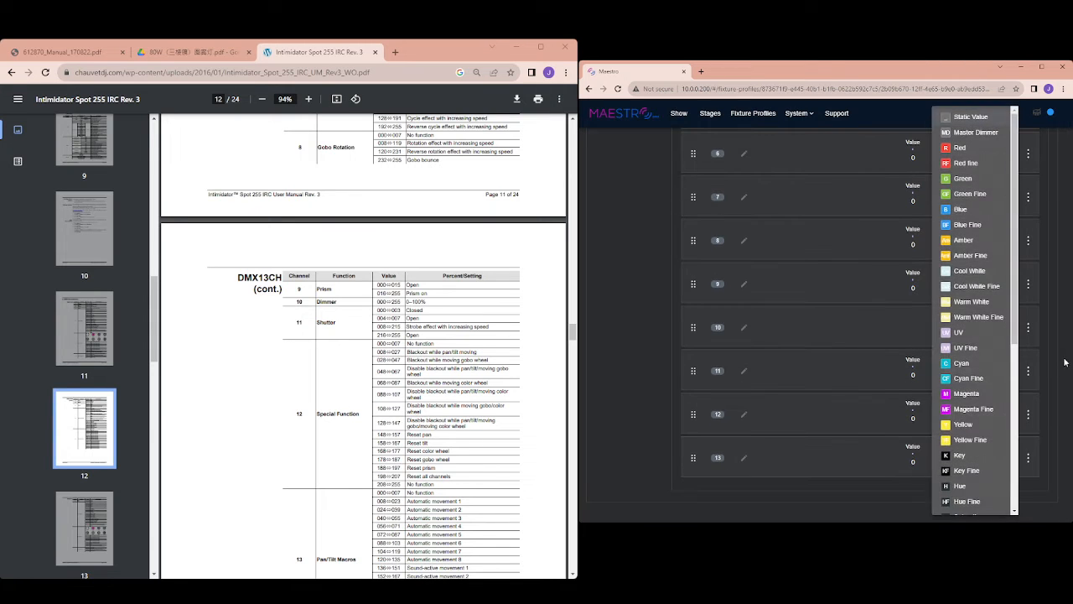
scroll(980, 394, down, 4)
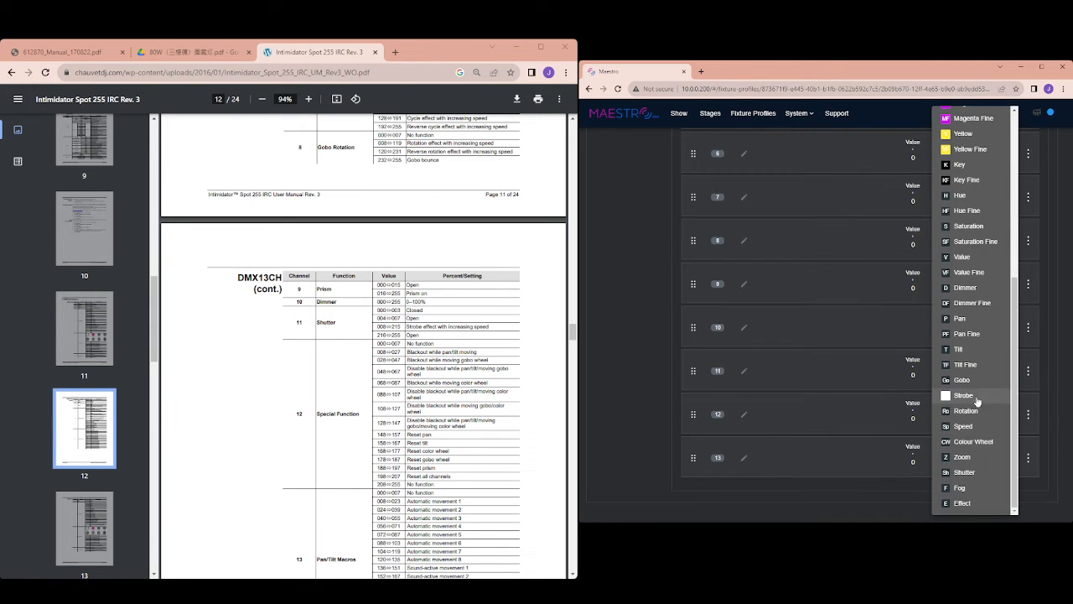
click(966, 472)
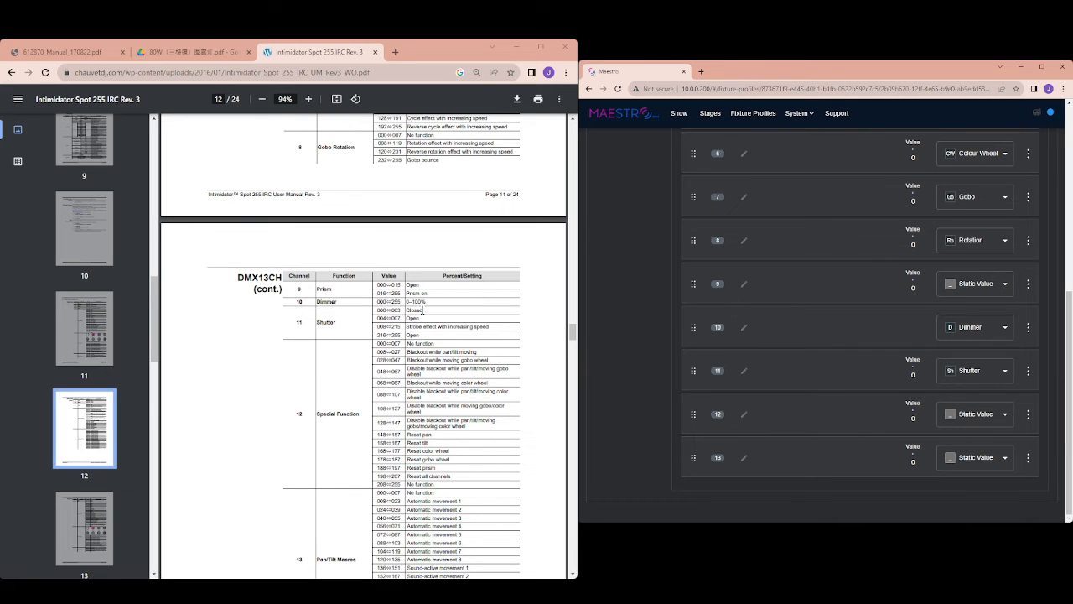
Step: Examine the manual's channel 11 Shutter values, highlighting the ranges for the closed and open positions
drag(424, 311, 379, 309)
double_click(396, 319)
triple_click(397, 320)
click(391, 319)
double_click(390, 334)
double_click(388, 335)
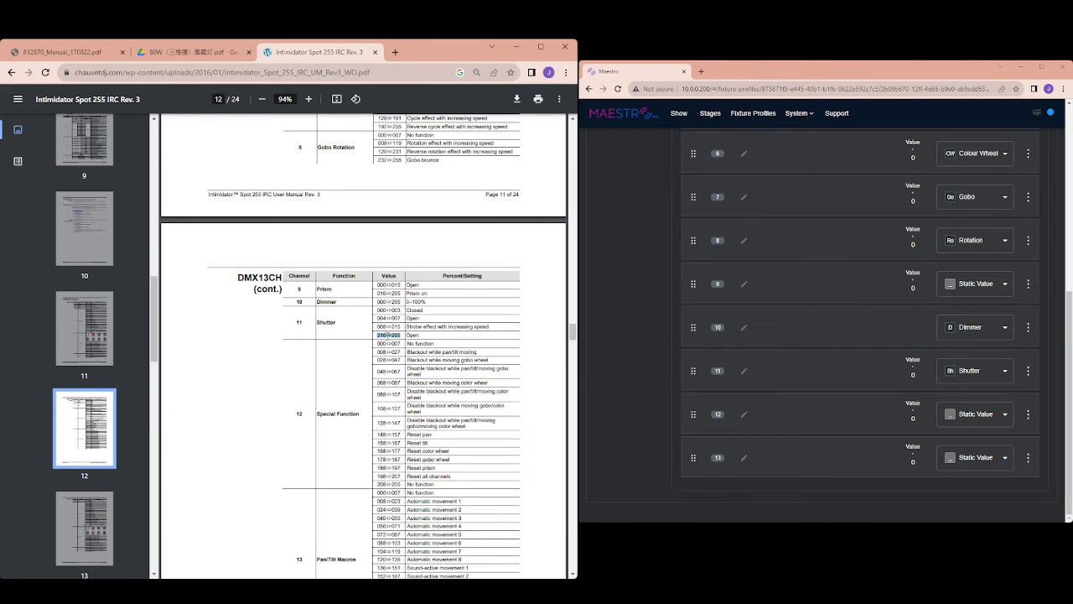
Step: Set the shutter value of channel 11 to 255 and save the channel
click(1028, 371)
click(1027, 386)
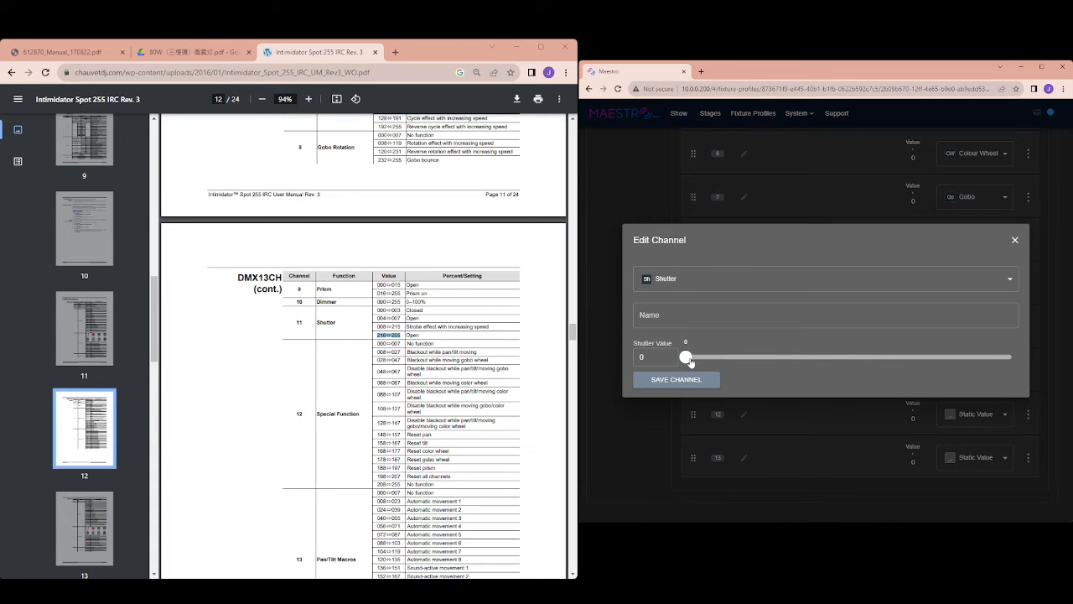
drag(686, 357, 1011, 357)
click(694, 383)
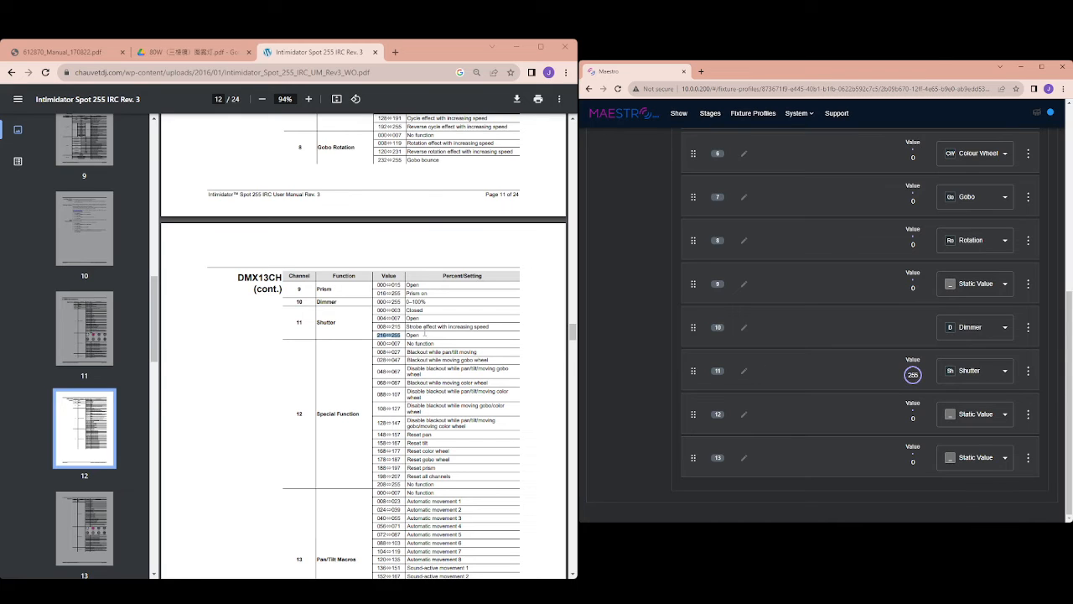
Step: Review the manual's Special Function and Pan/Tilt Macros entries for channels 12 and 13, and look over the finished channel list
scroll(310, 435, down, 3)
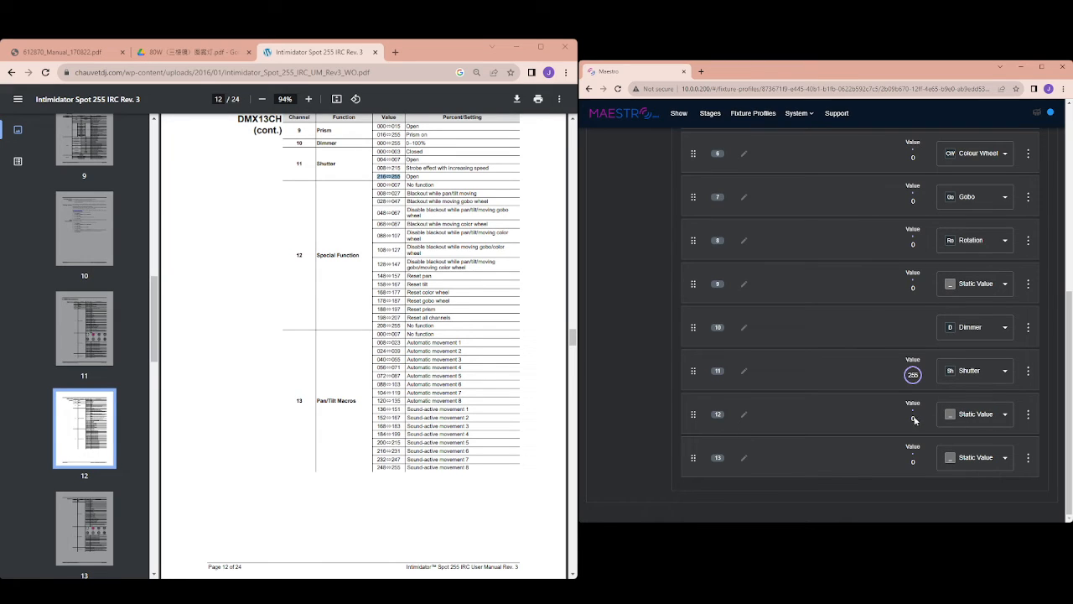
triple_click(416, 183)
click(424, 334)
scroll(836, 468, up, 5)
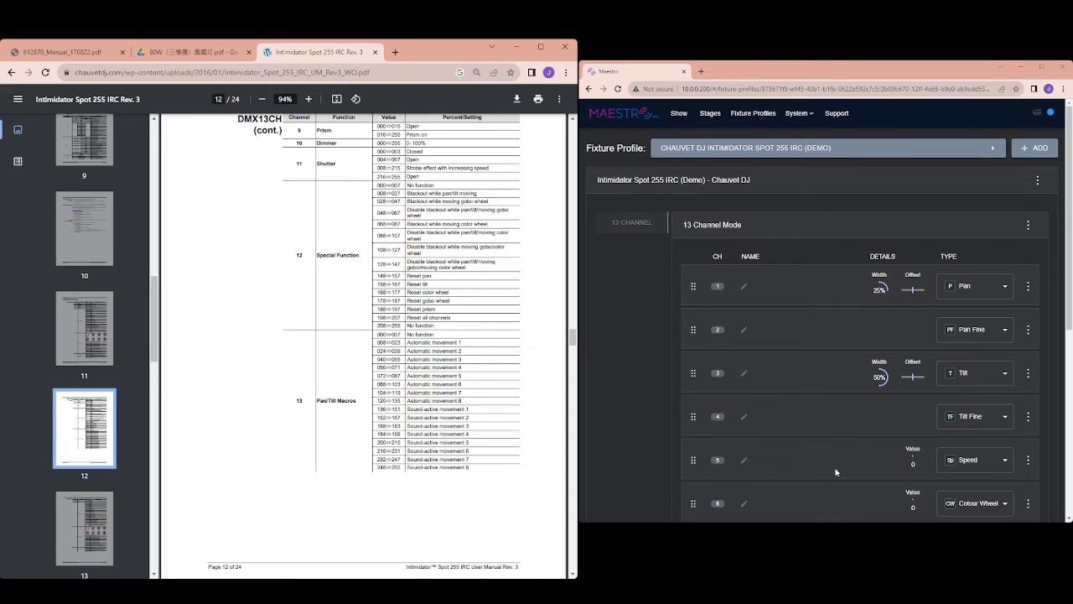
Step: Add a Chauvet DJ Intimidator Spot 255 IRC (Demo) 13-channel fixture to the JDJ TEST stage with start address 301
click(709, 113)
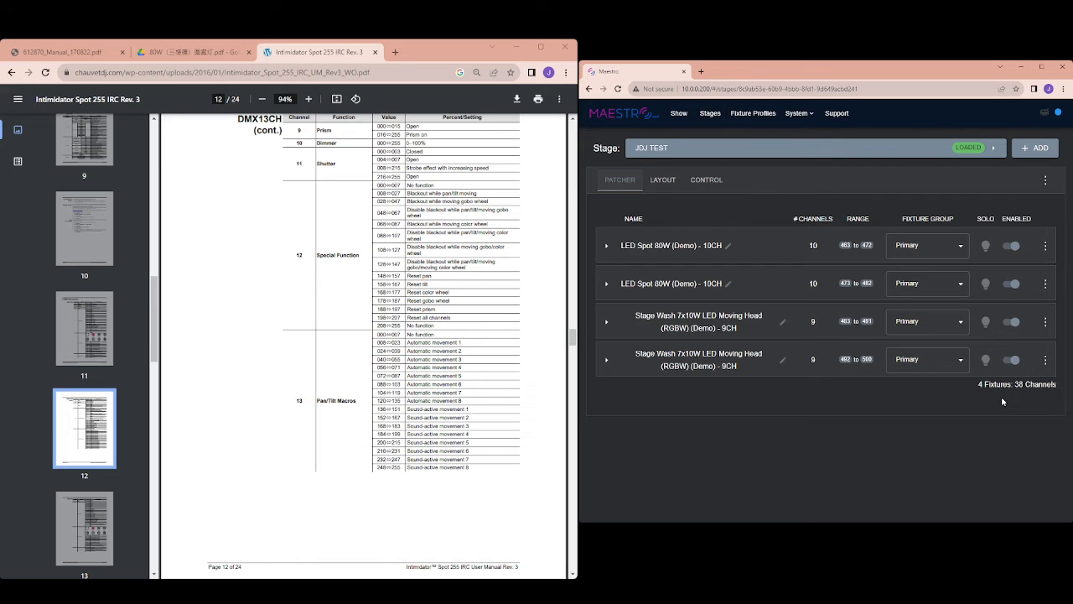
click(1045, 180)
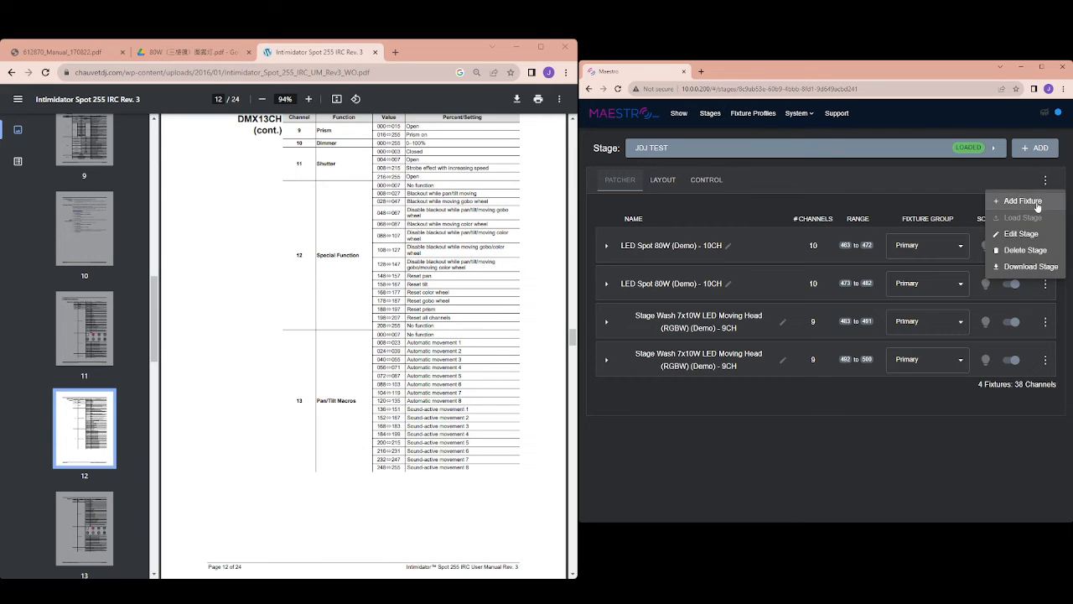
click(1035, 201)
click(702, 271)
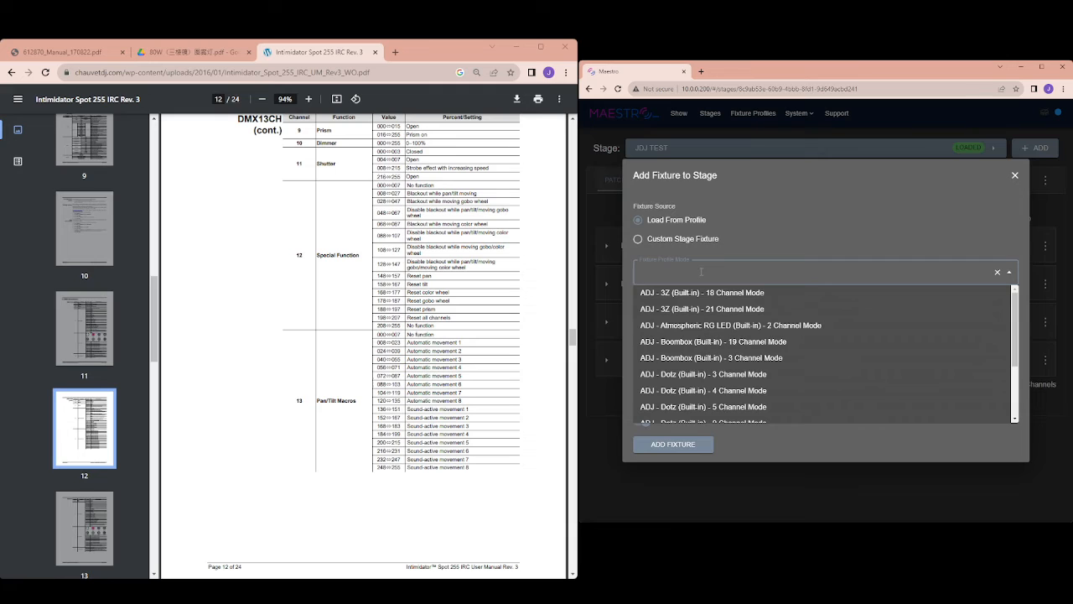
text(demo)
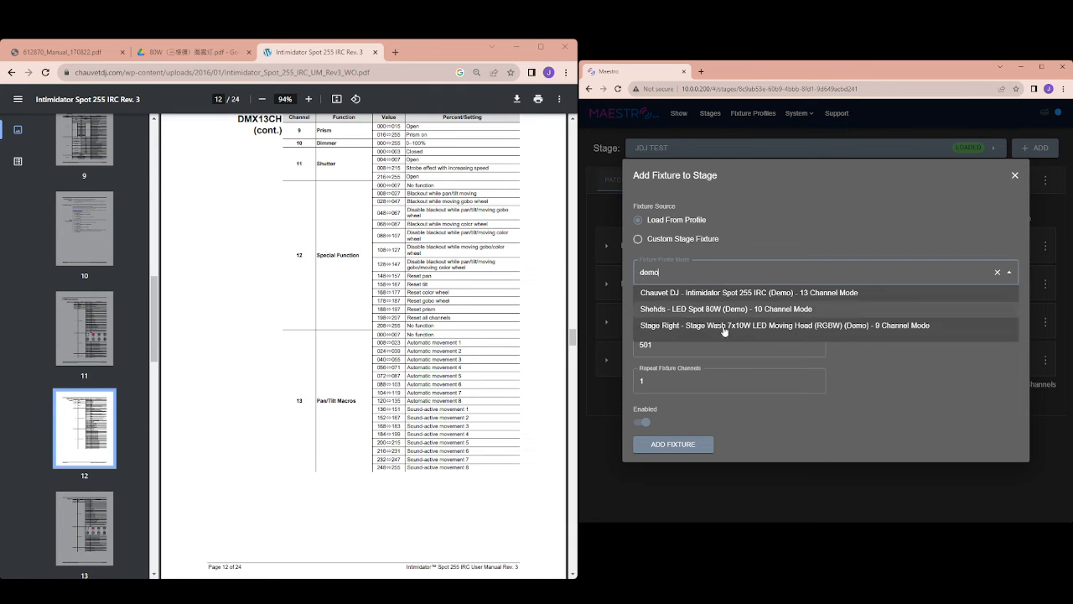
click(758, 293)
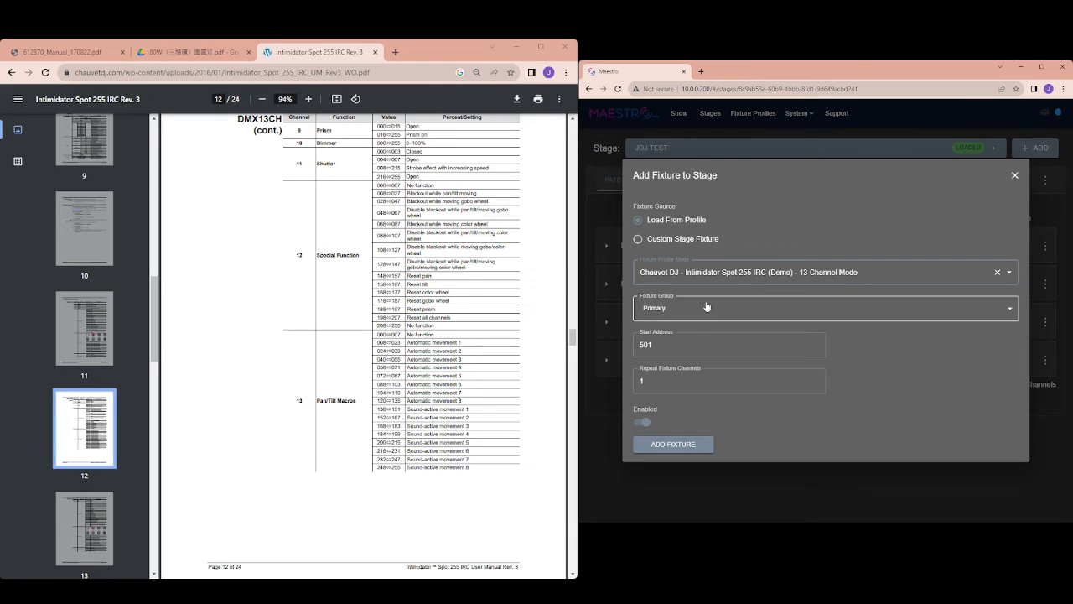
double_click(654, 344)
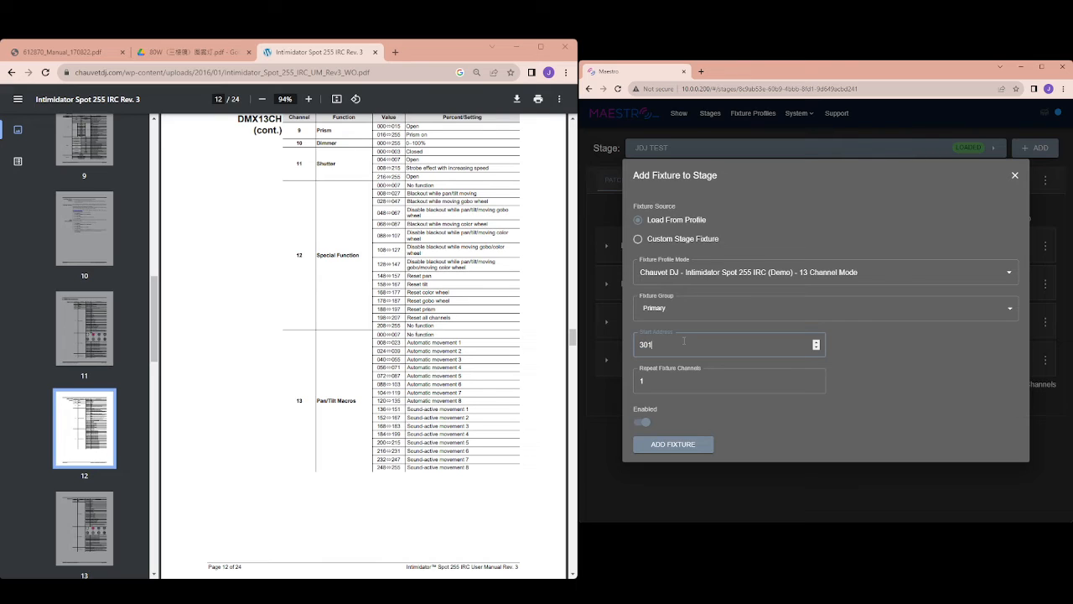
click(690, 446)
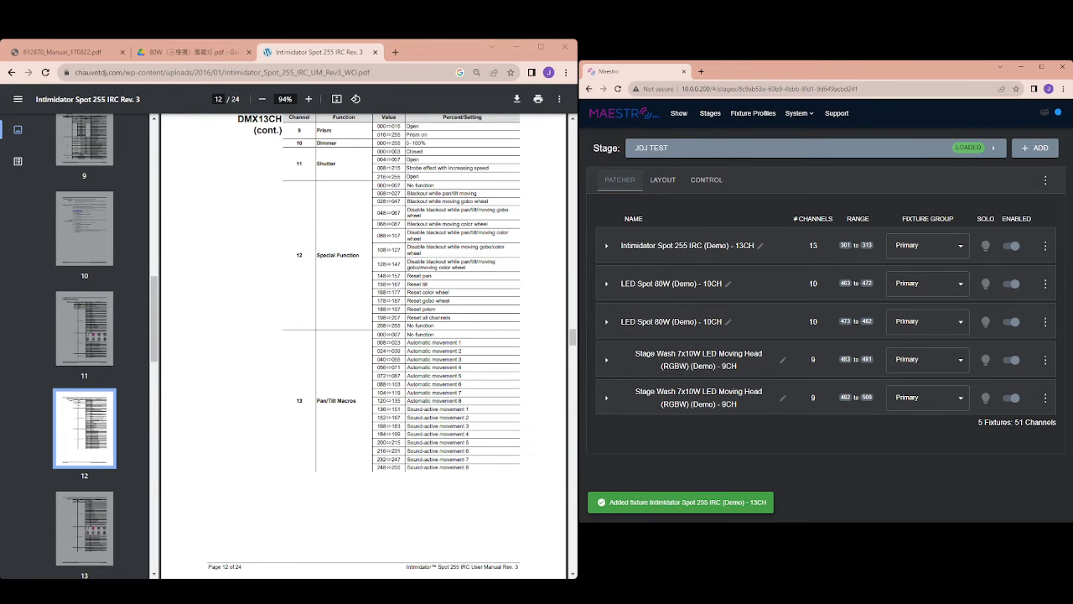
Step: Add a second Intimidator Spot 255 IRC (Demo) 13-channel fixture to the stage with start address 314
click(1046, 181)
click(1037, 205)
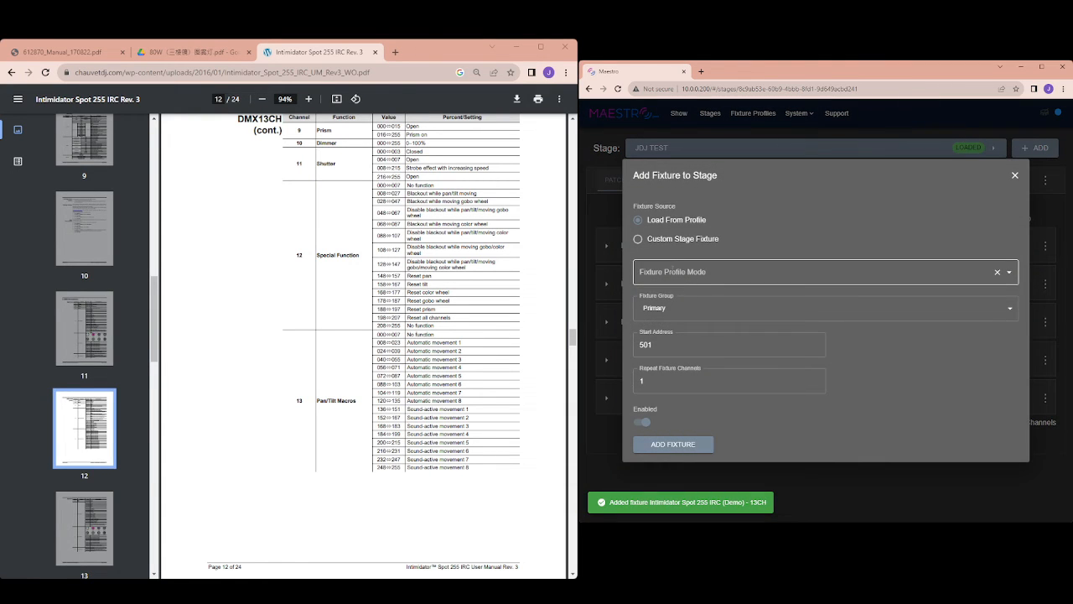
click(675, 272)
text(demo)
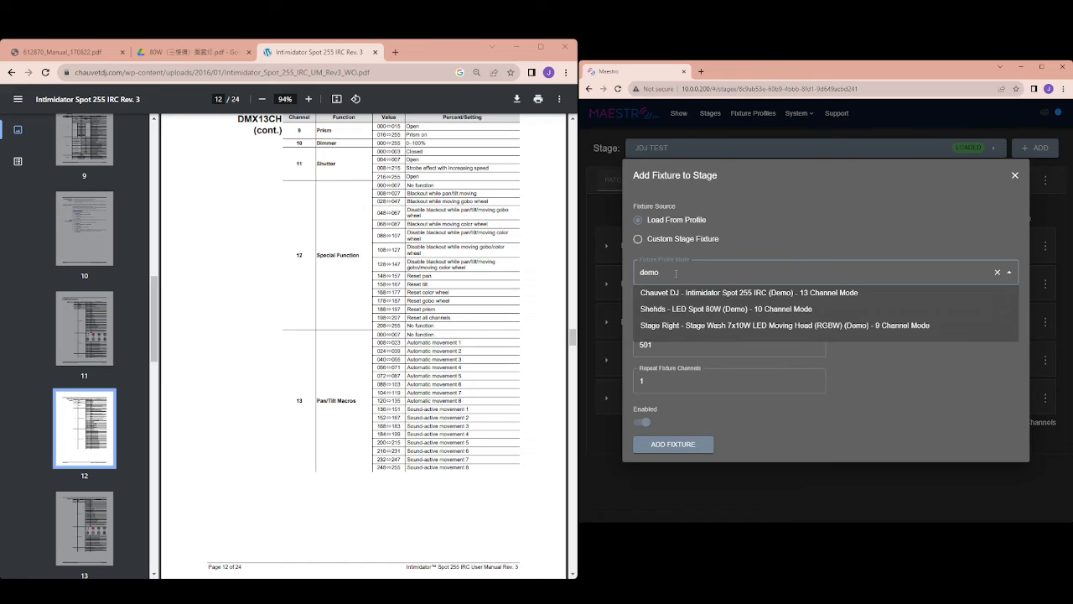
click(751, 294)
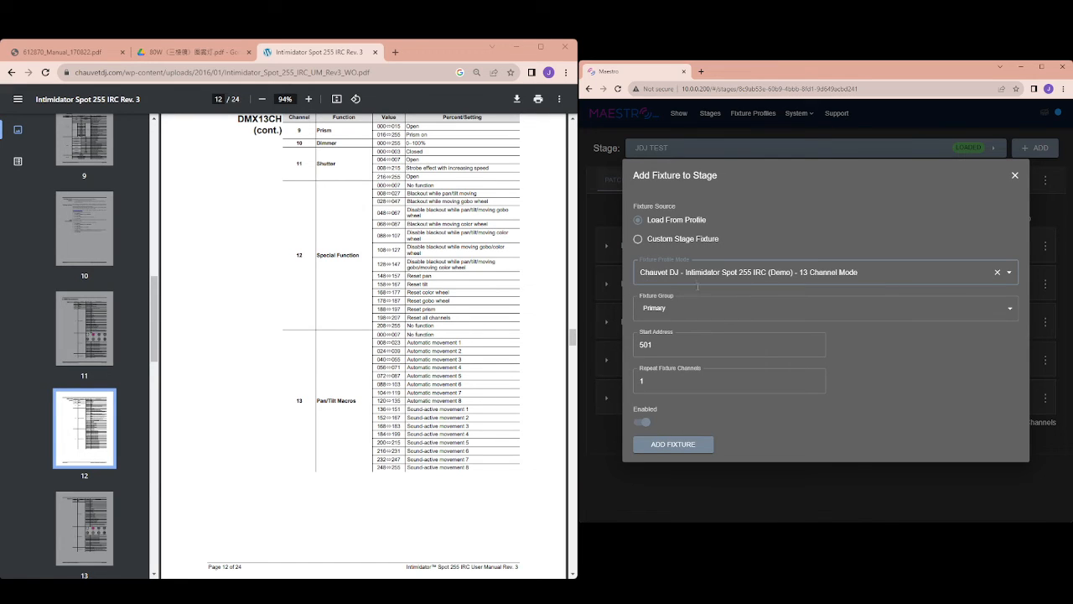
click(662, 346)
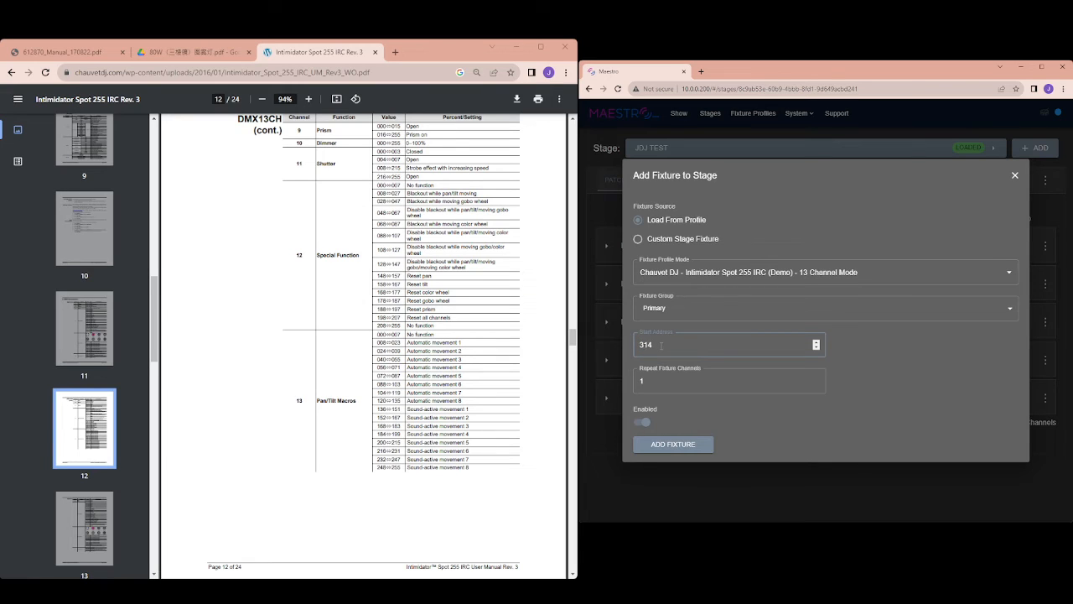
click(692, 381)
click(704, 444)
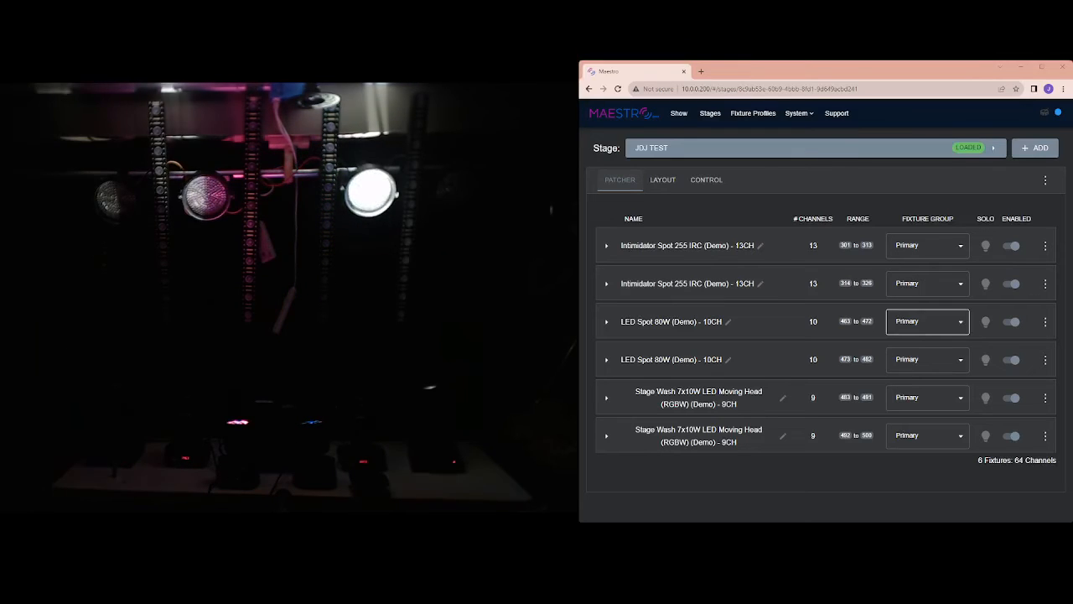
Step: Test the patched fixtures by soloing both Stage Wash heads, both LED Spot 80W units and both Intimidator Spots one after another
click(986, 400)
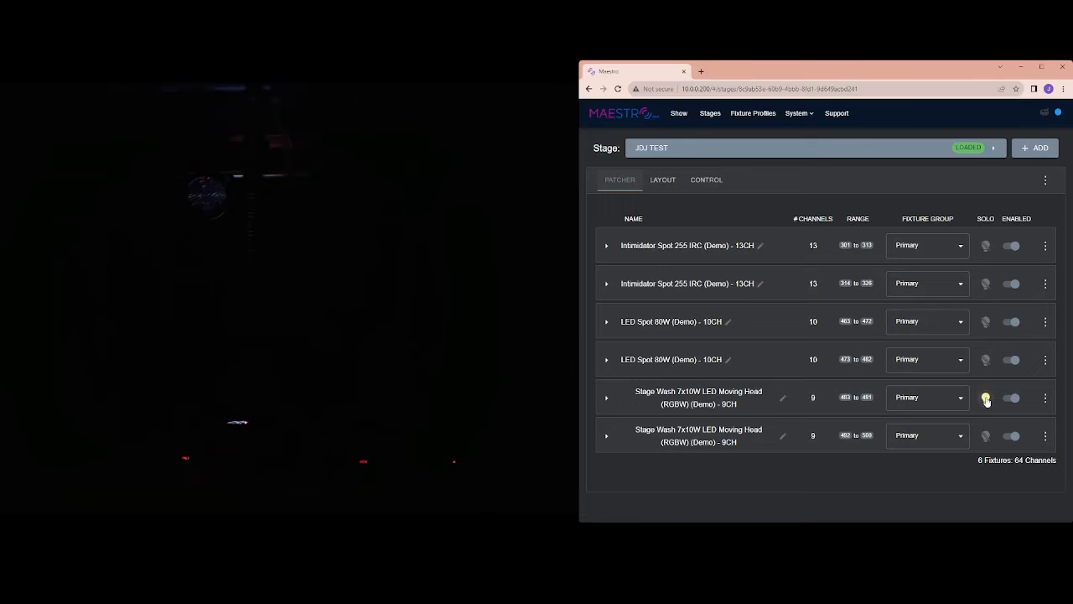
click(984, 436)
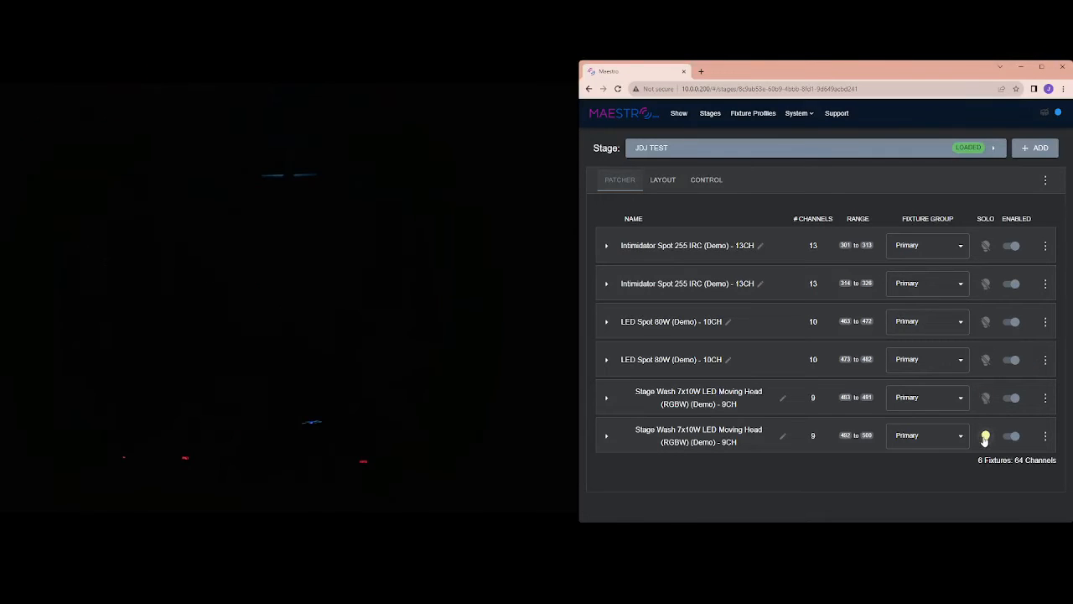
click(986, 321)
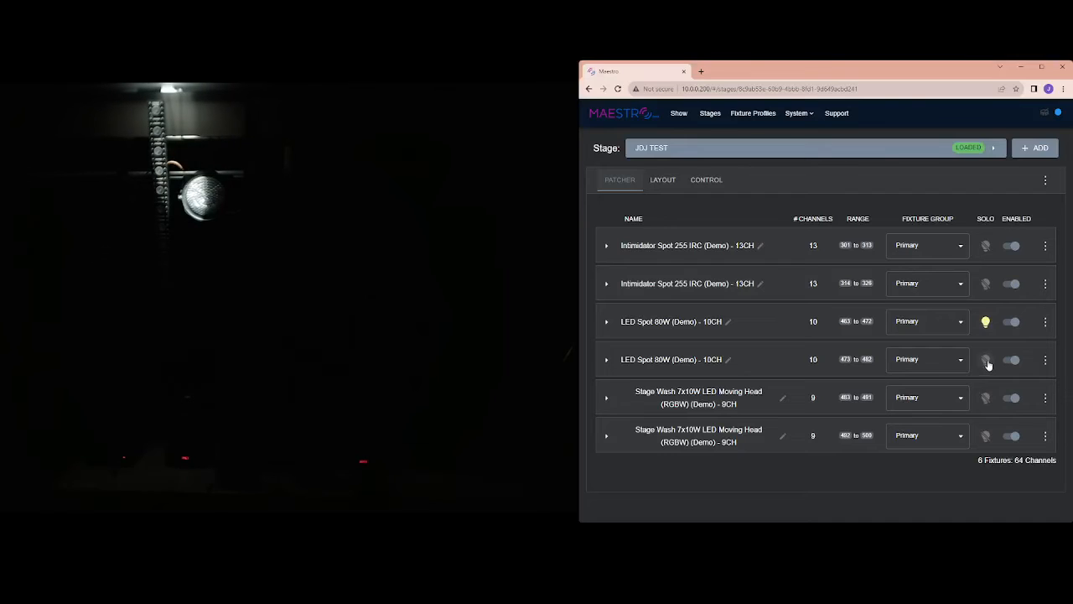
click(986, 364)
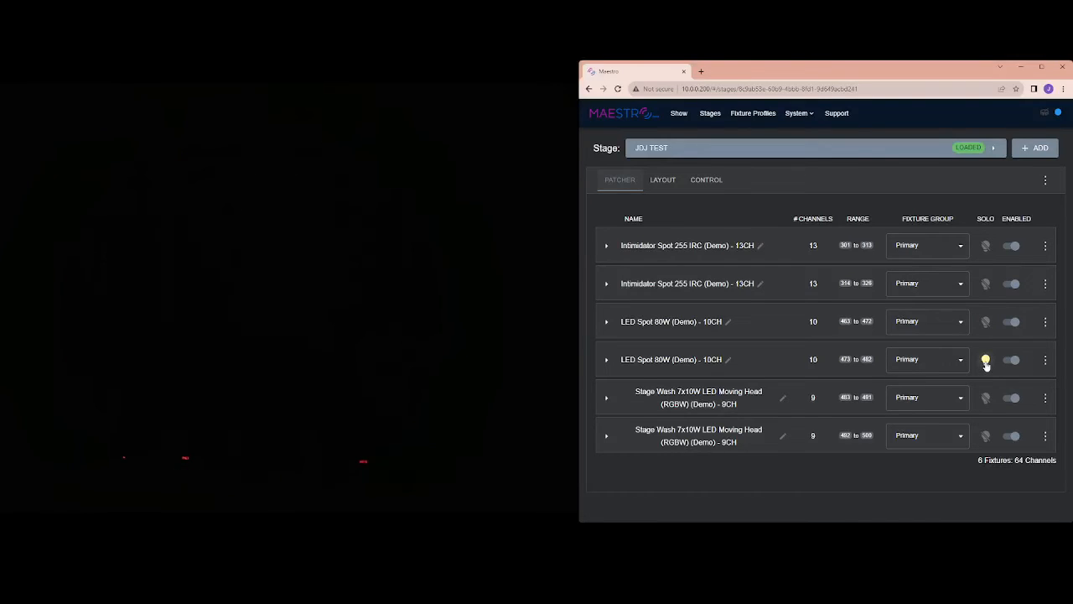
click(987, 245)
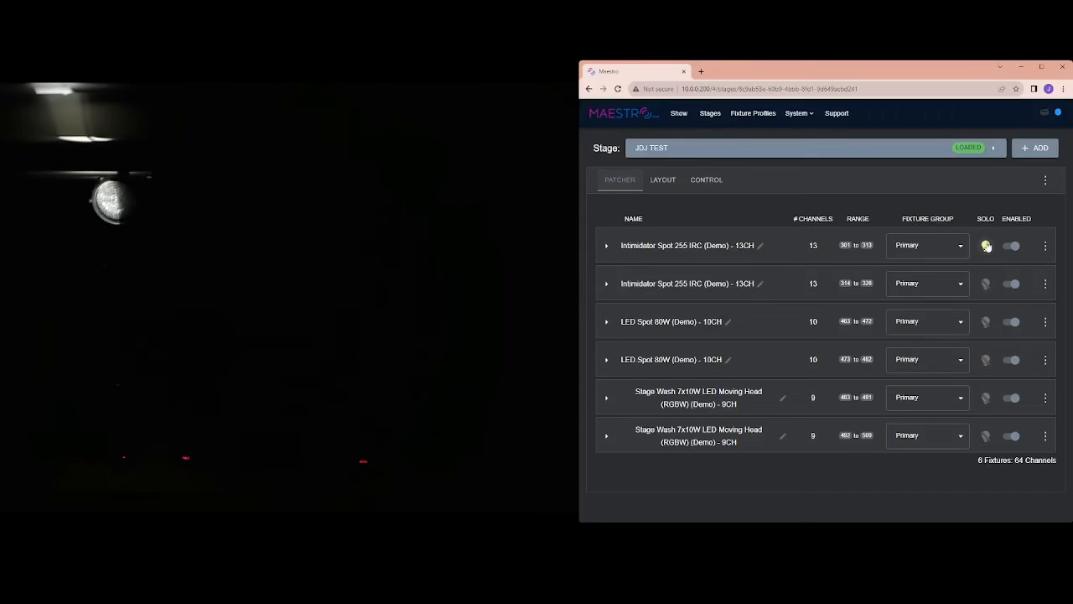
click(987, 285)
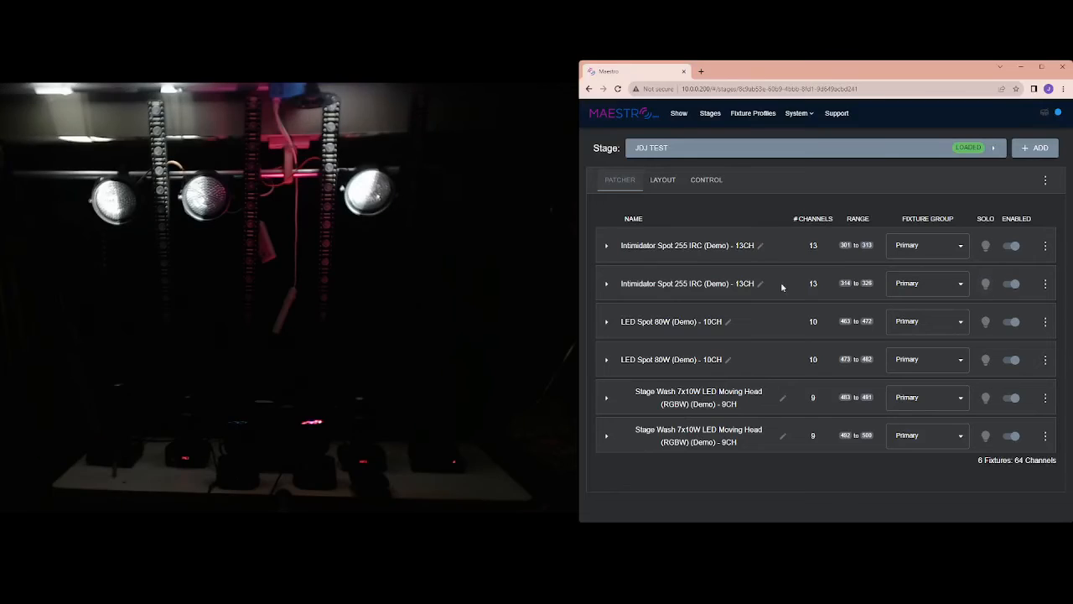
Step: Set the Pan channel offset of the first Intimidator Spot (address 301) to 35% and save the channel
click(606, 245)
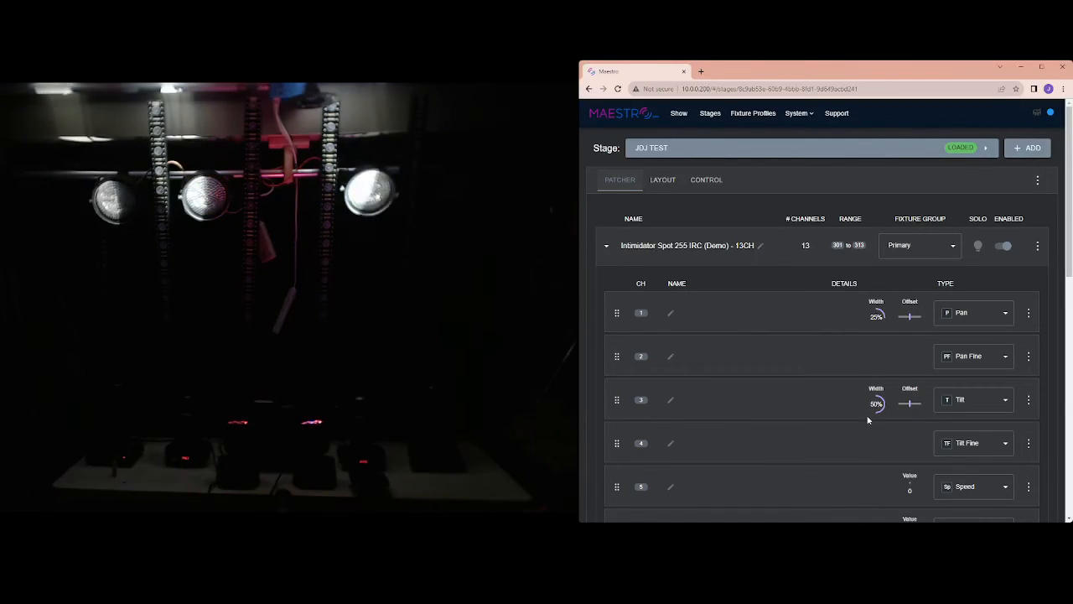
click(1029, 314)
click(1029, 332)
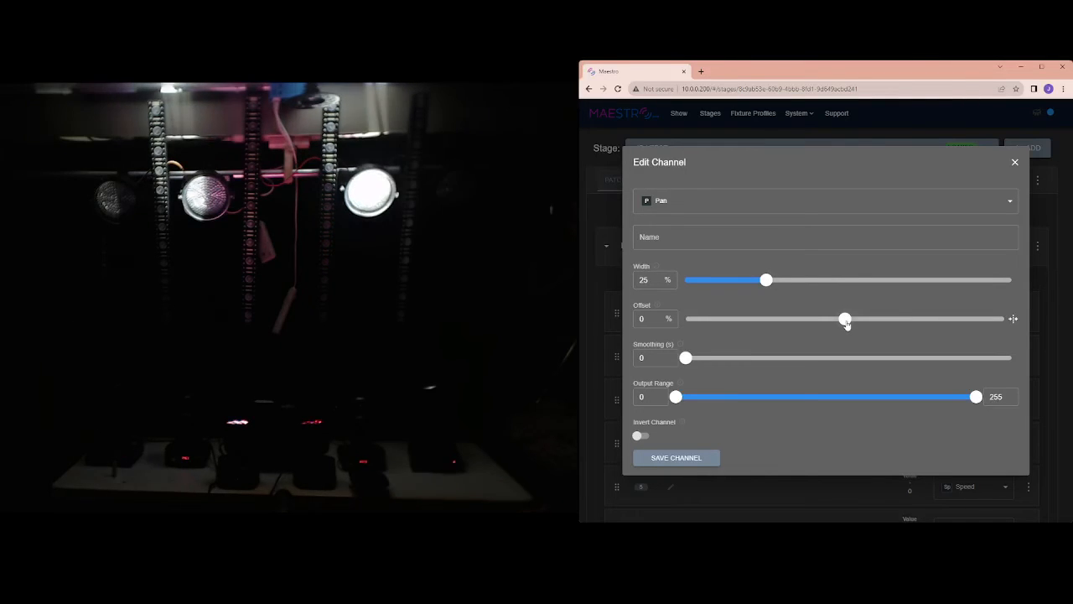
drag(845, 322, 899, 321)
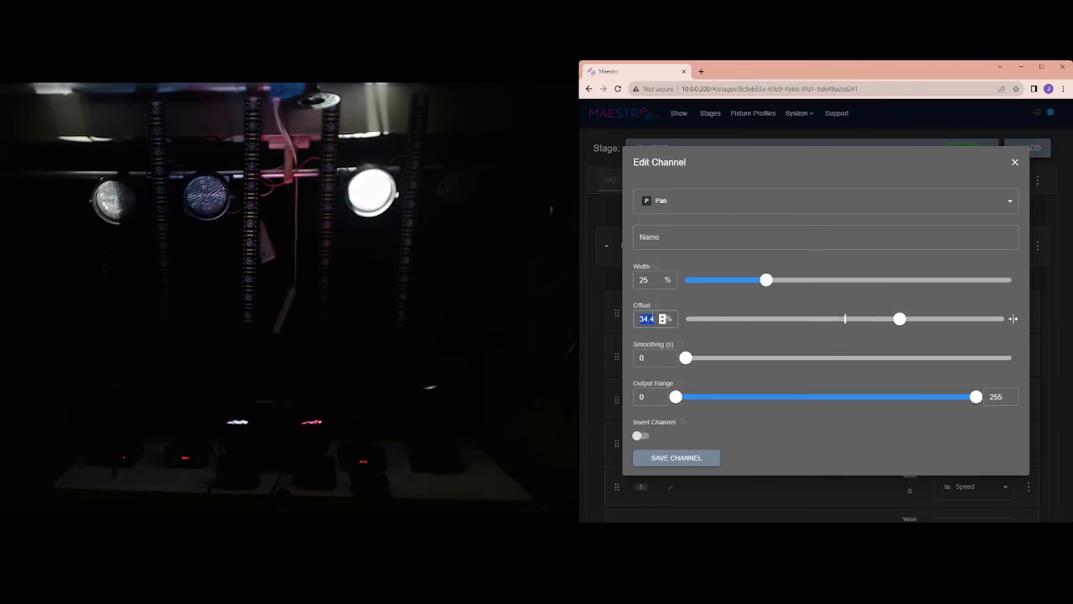
click(662, 316)
click(662, 318)
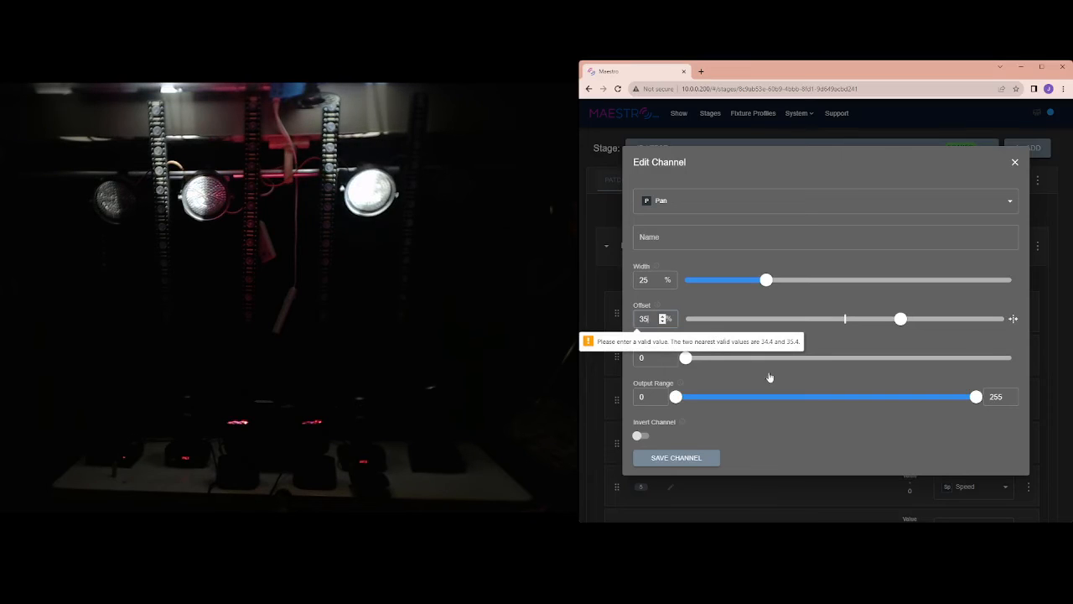
click(878, 456)
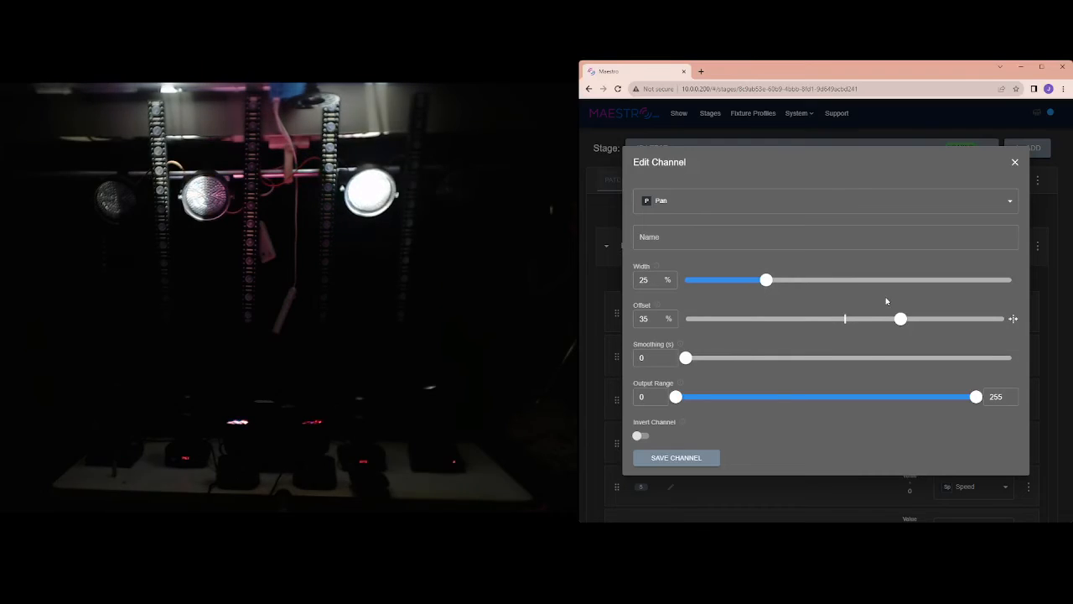
click(684, 460)
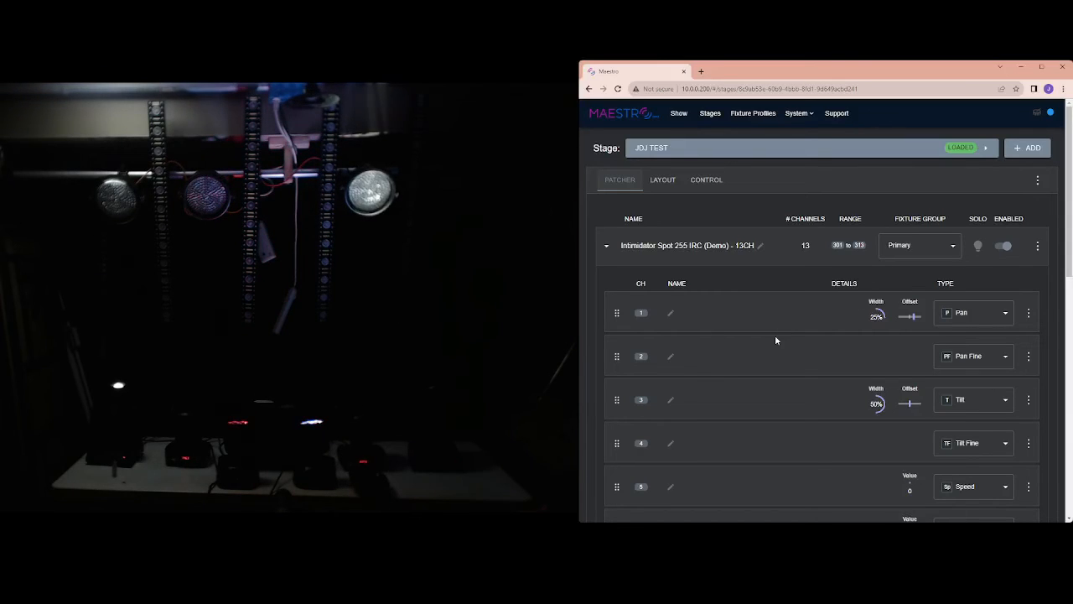
Step: Set the Tilt channel offset of the first Intimidator Spot to -50% and save the channel
click(1029, 402)
click(1021, 419)
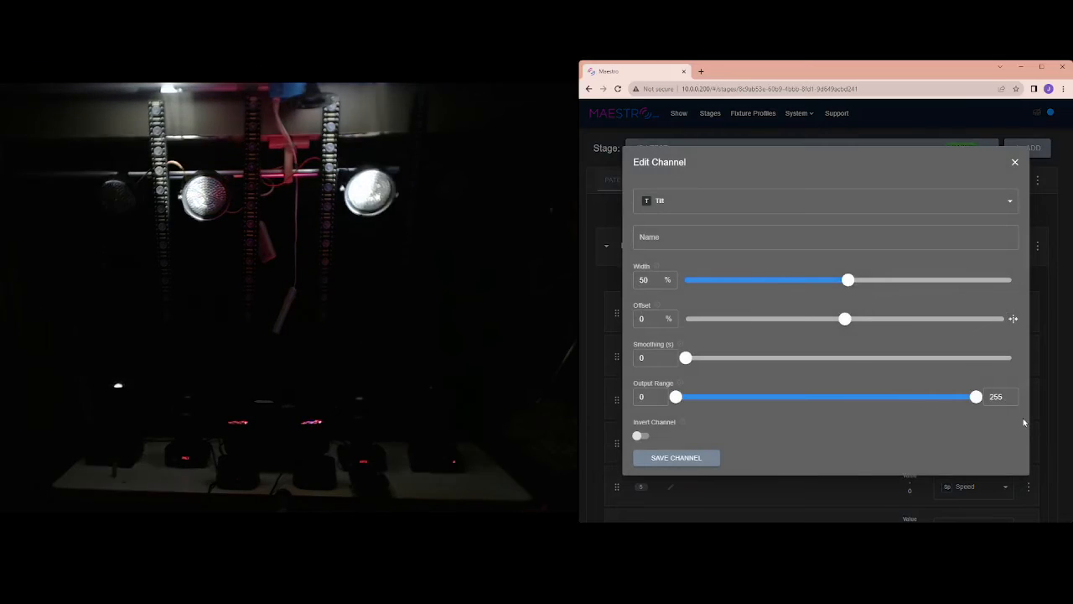
click(848, 280)
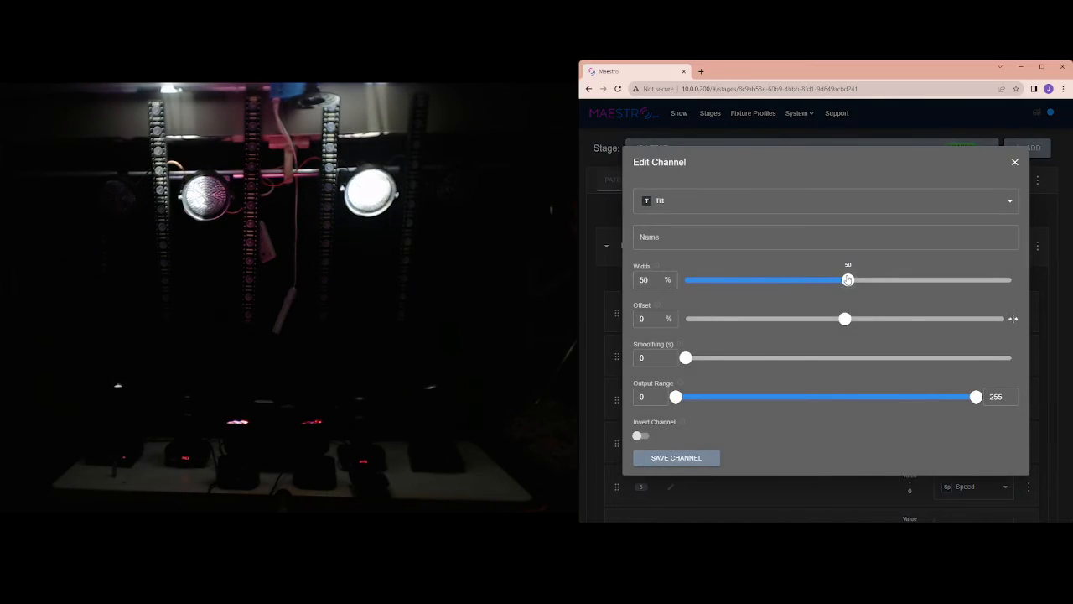
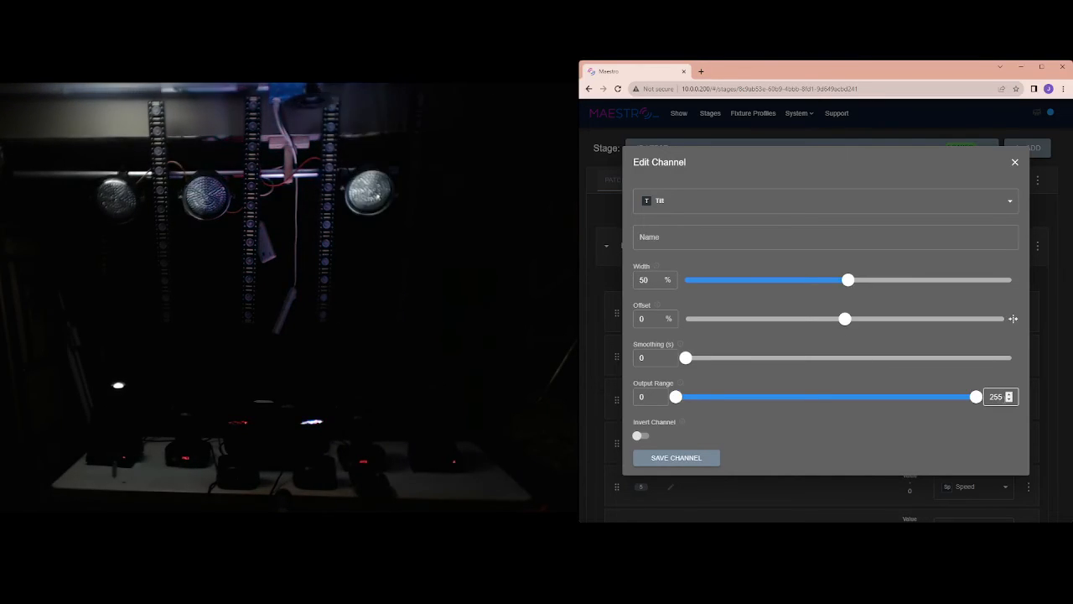
double_click(660, 319)
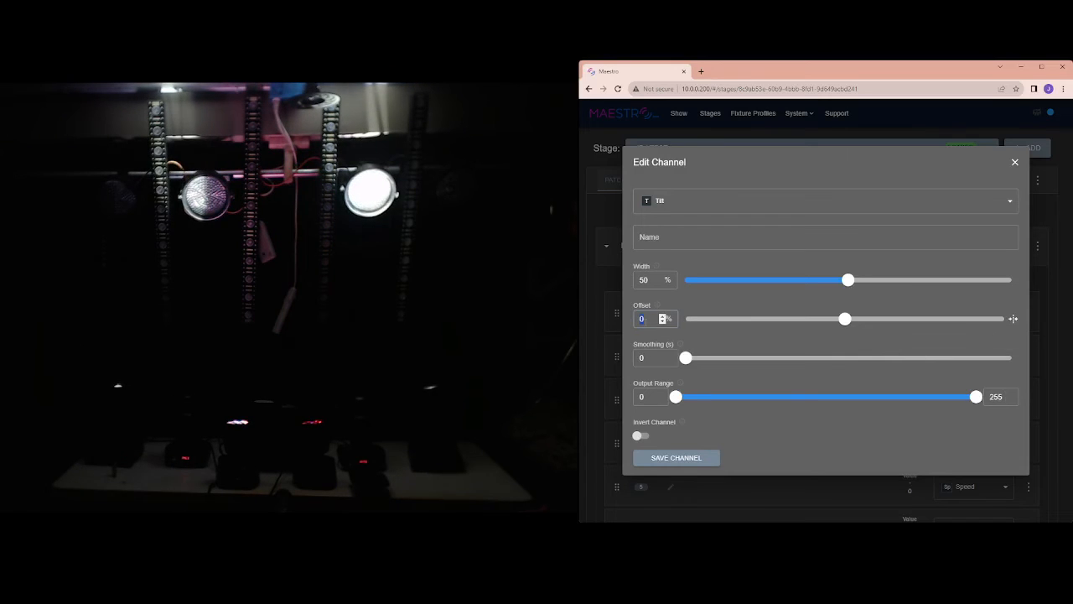
drag(849, 320, 761, 329)
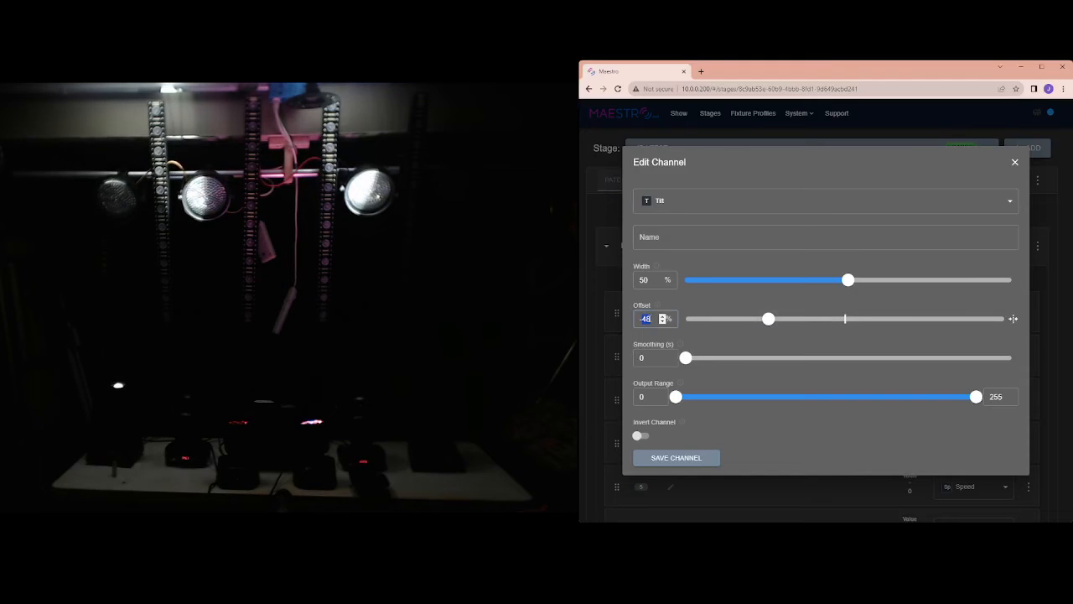
text(0)
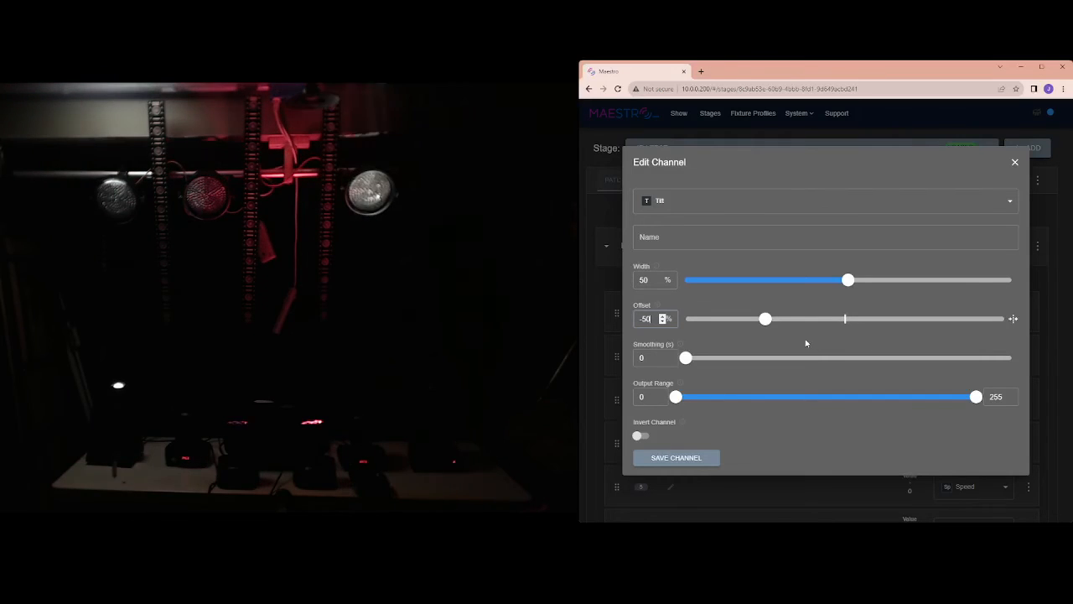
click(659, 460)
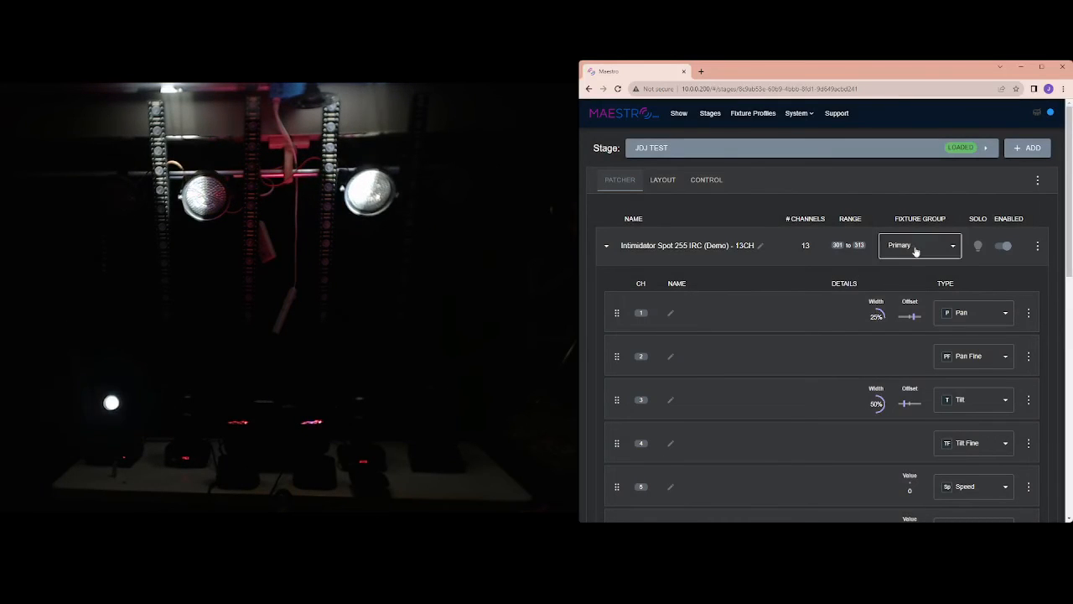
Step: Set the Pan channel offset of the second Intimidator Spot (address 314) to 35% and save the channel
click(606, 245)
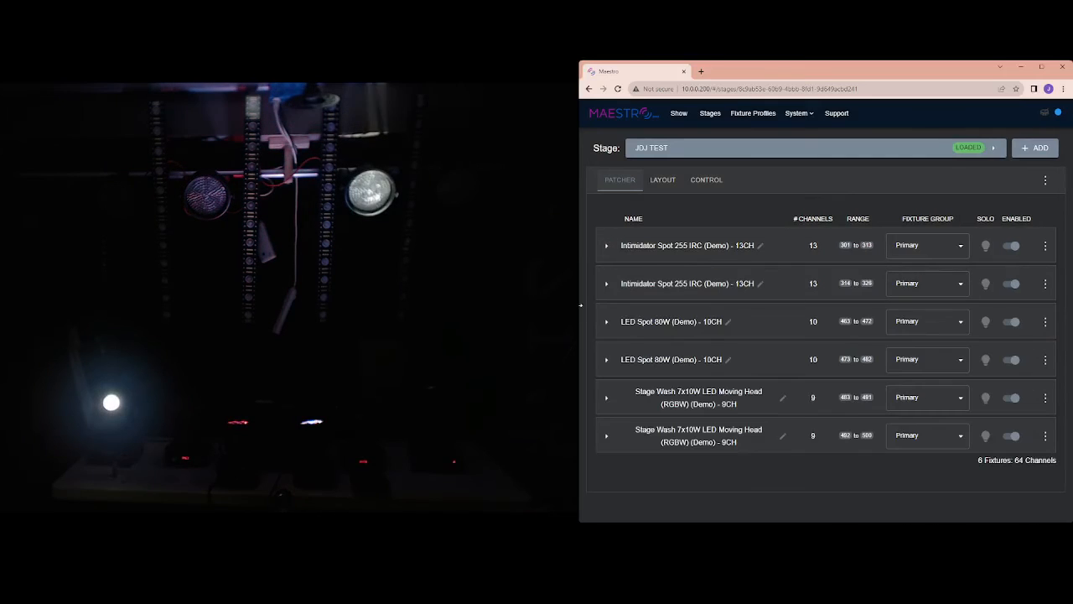
click(605, 284)
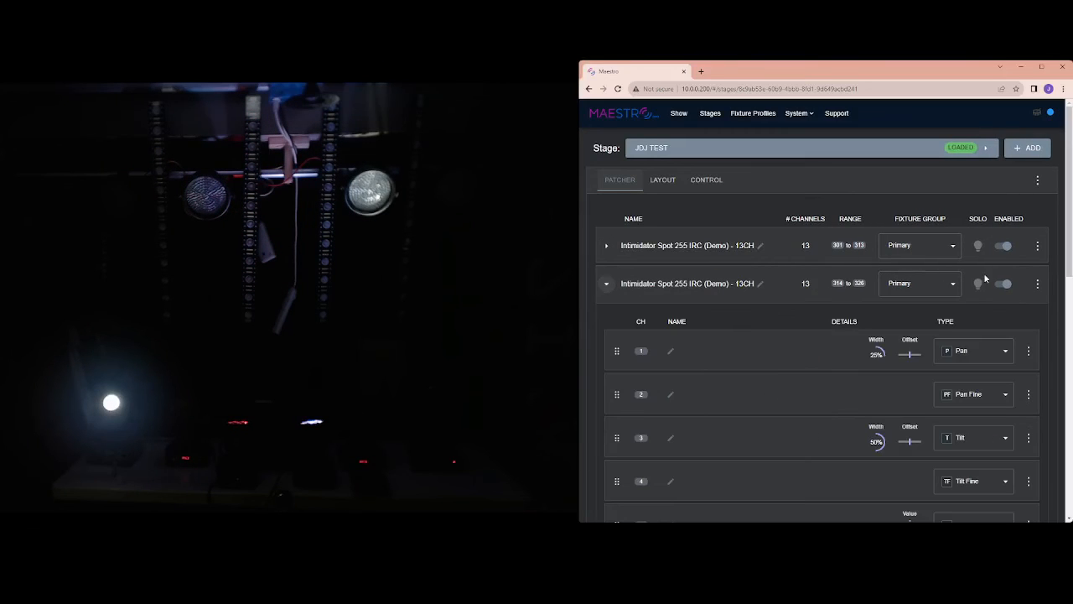
click(1029, 353)
click(981, 372)
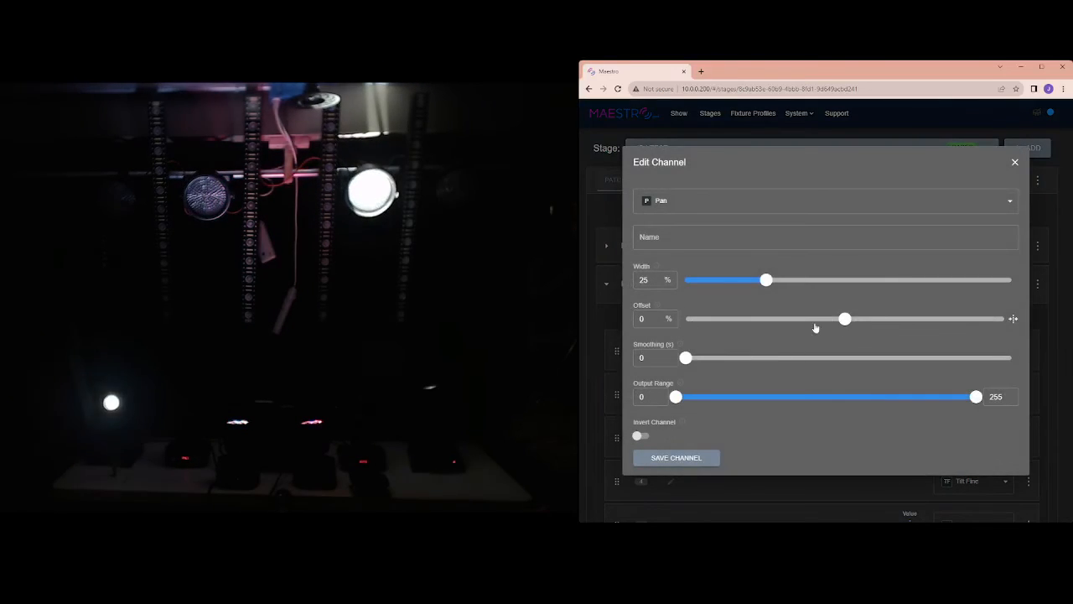
double_click(647, 318)
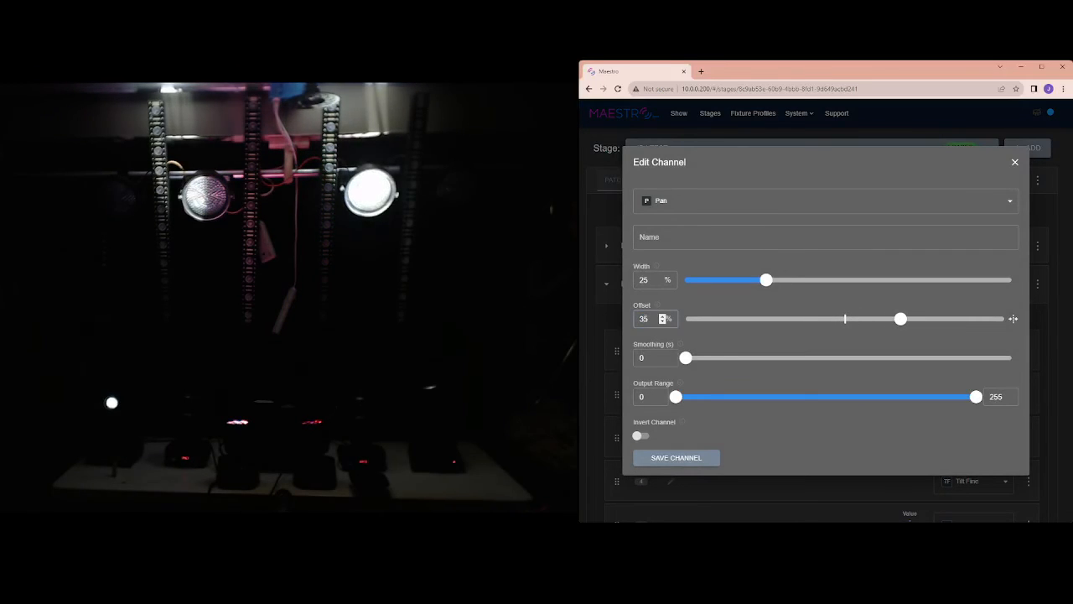
click(674, 458)
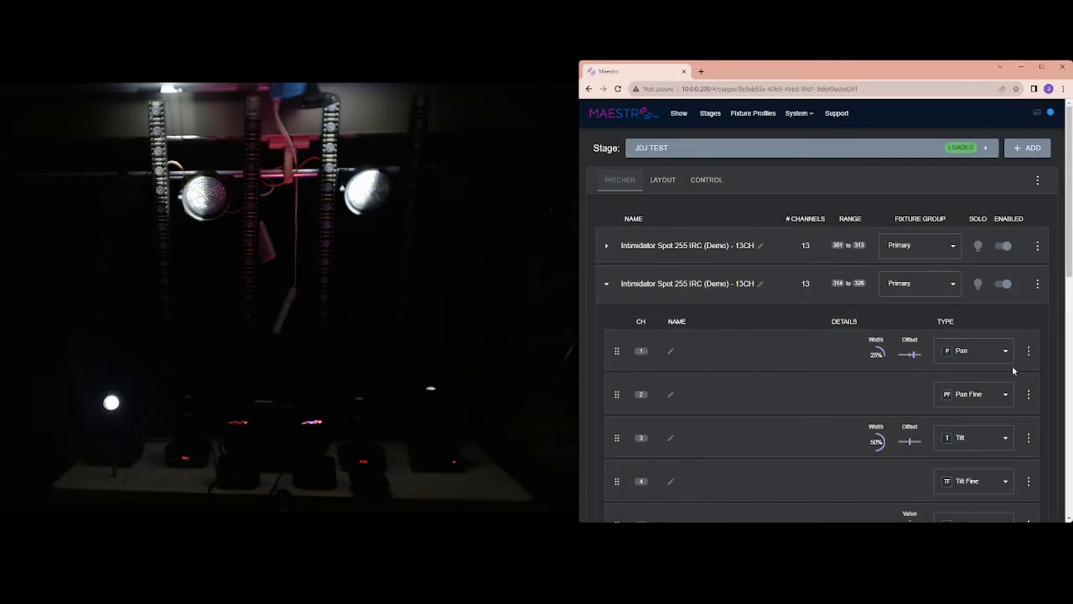
Step: Give the Tilt channel of the second Intimidator Spot (address 314) a negative offset and save the channel
click(1028, 437)
click(1000, 459)
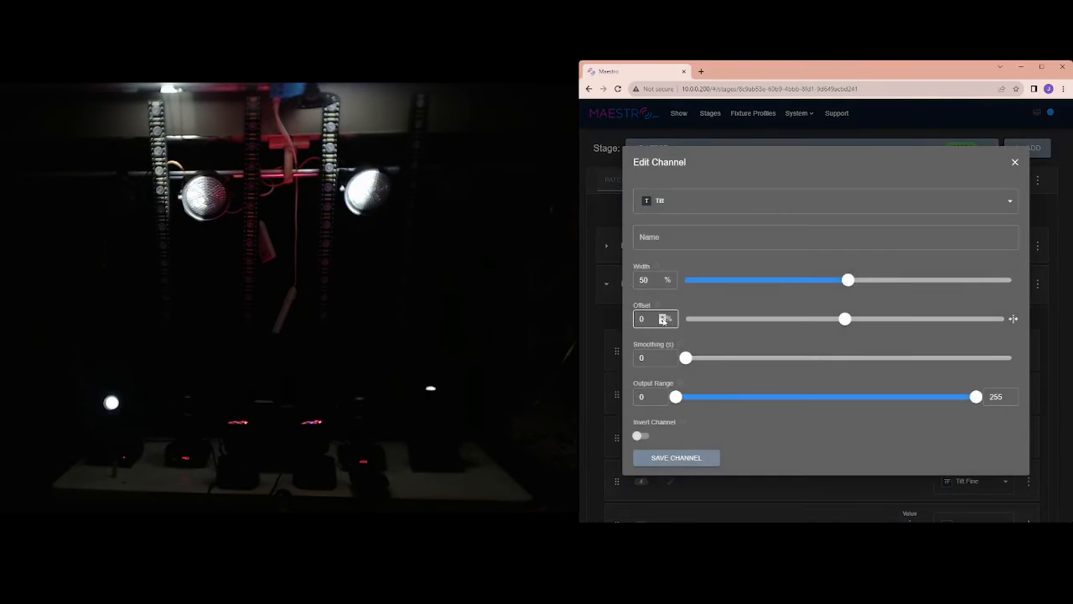
drag(844, 319, 777, 319)
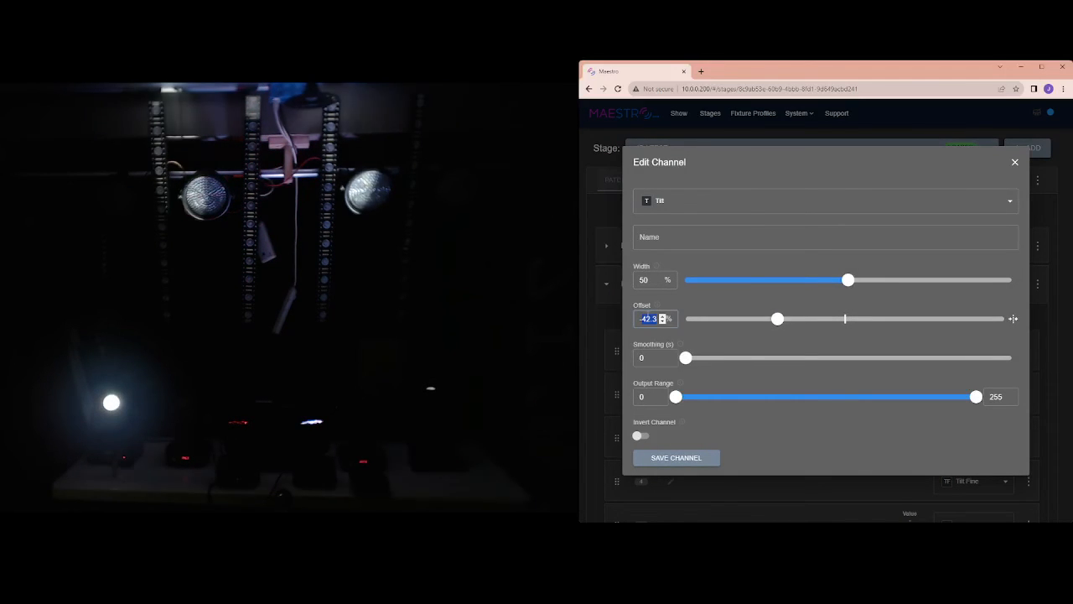
click(658, 460)
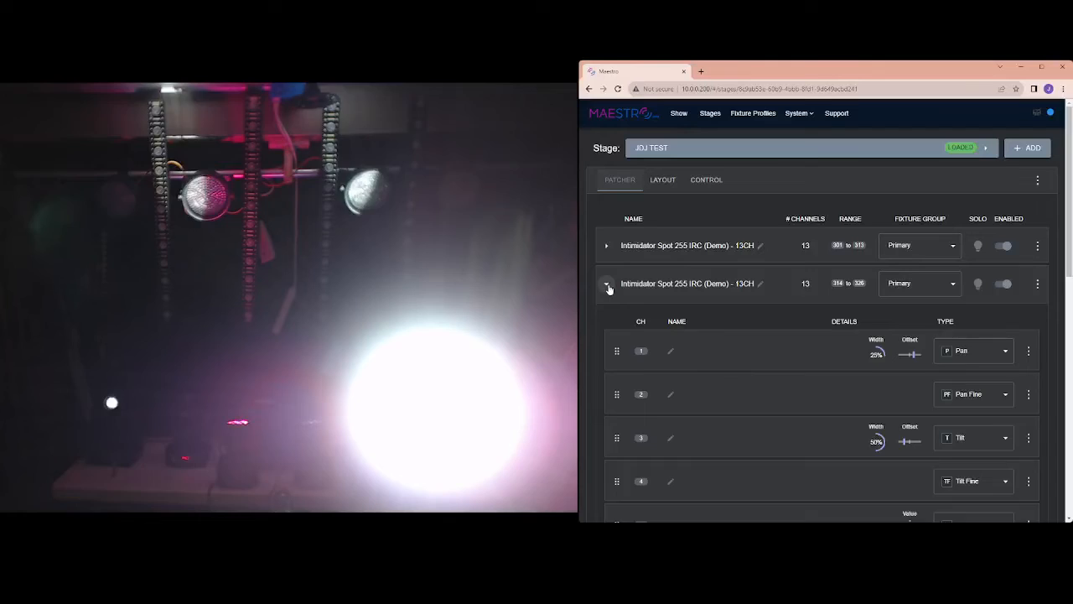
Step: Set the Pan channel offset of the first LED Spot 80W (address 463) to 35% and save the channel
click(607, 285)
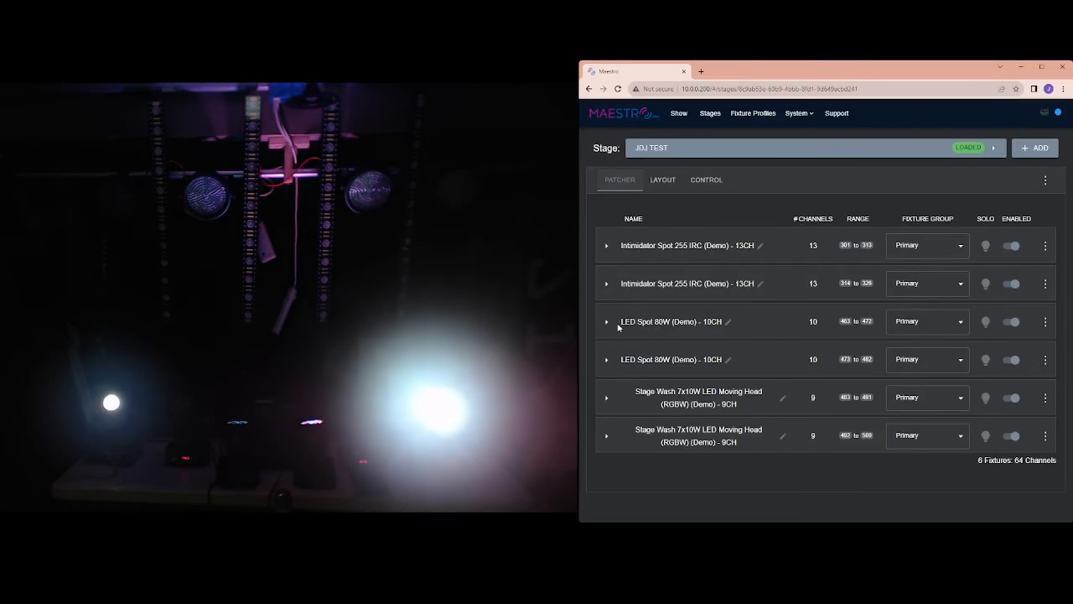
click(606, 321)
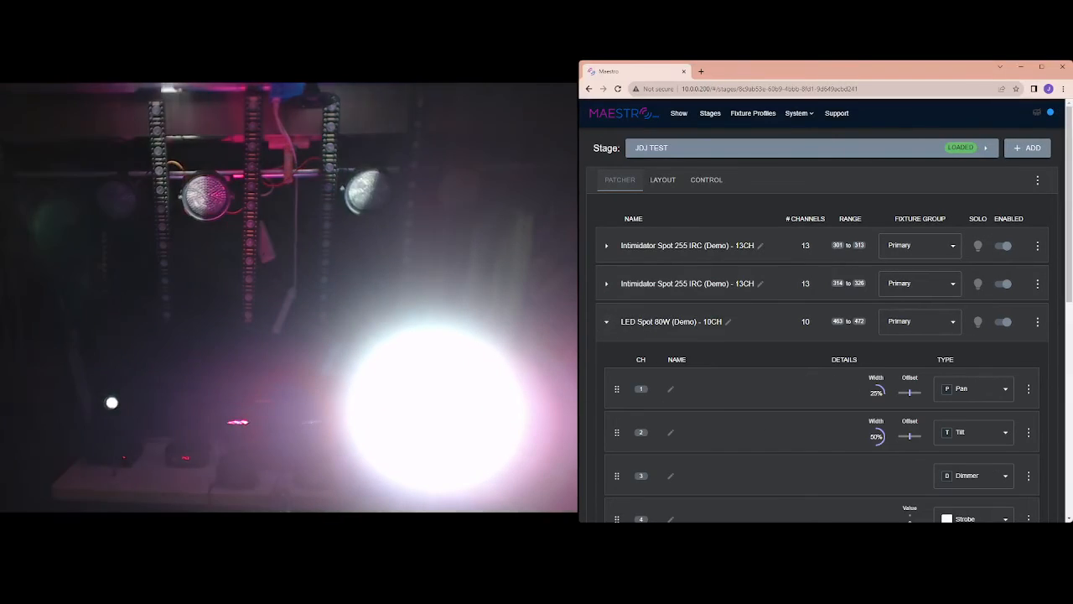
click(1029, 389)
click(1019, 411)
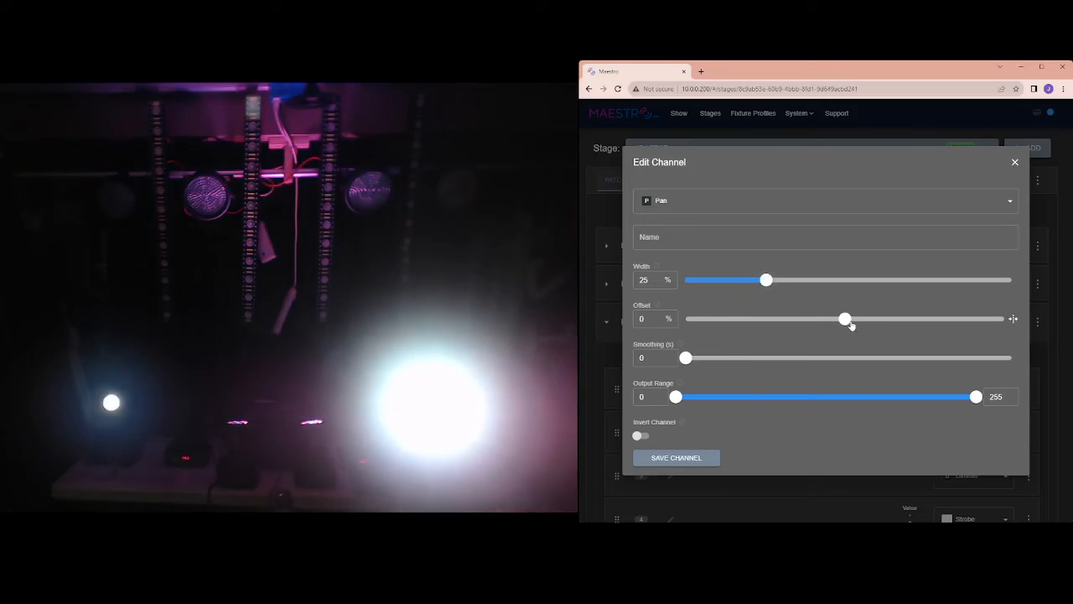
drag(846, 321, 908, 321)
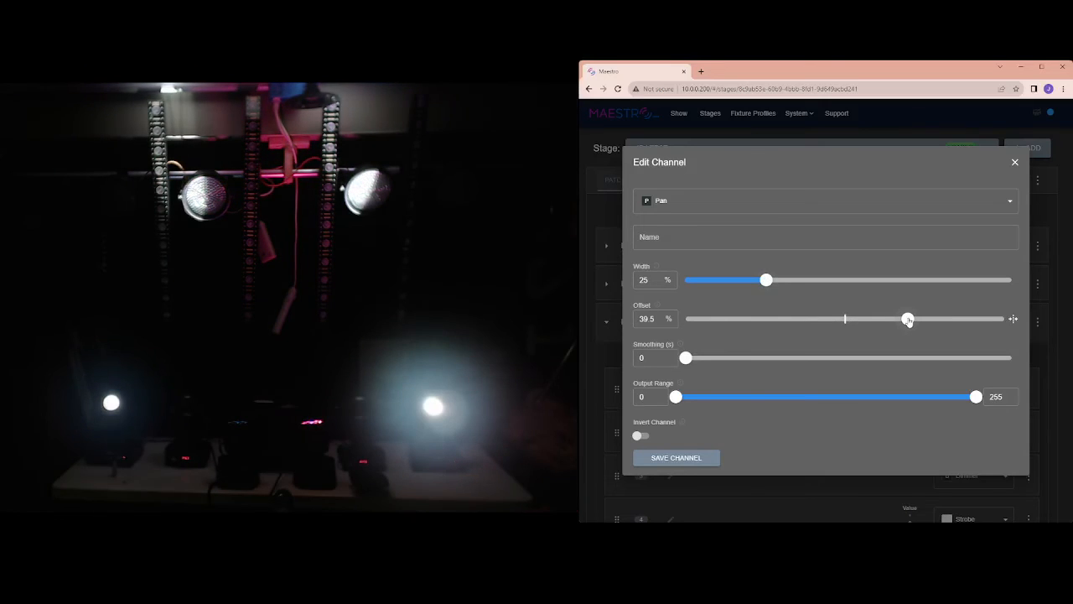
click(651, 321)
text(35)
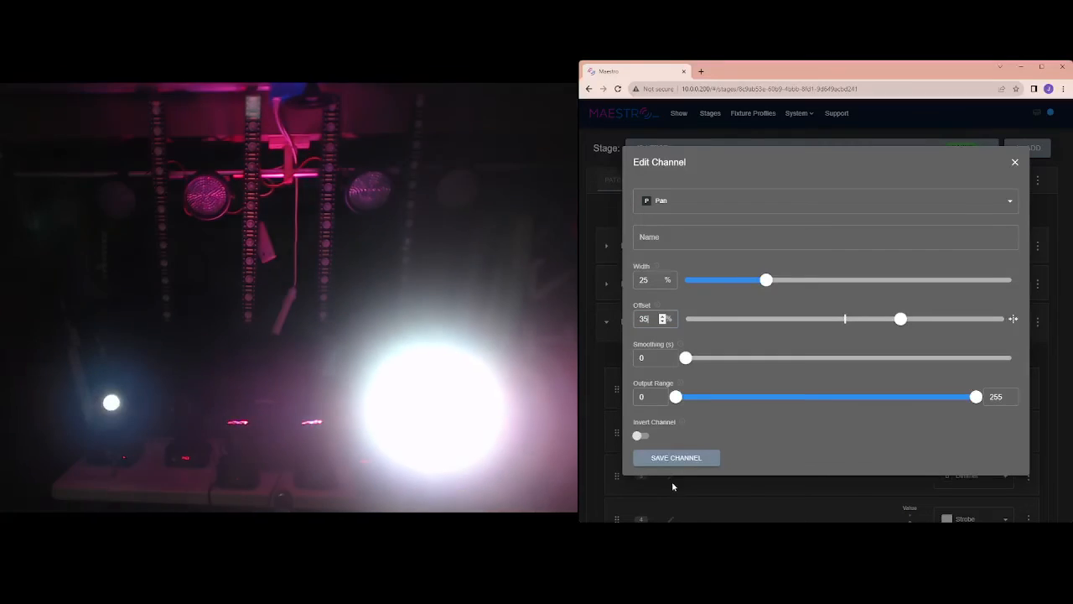
click(676, 459)
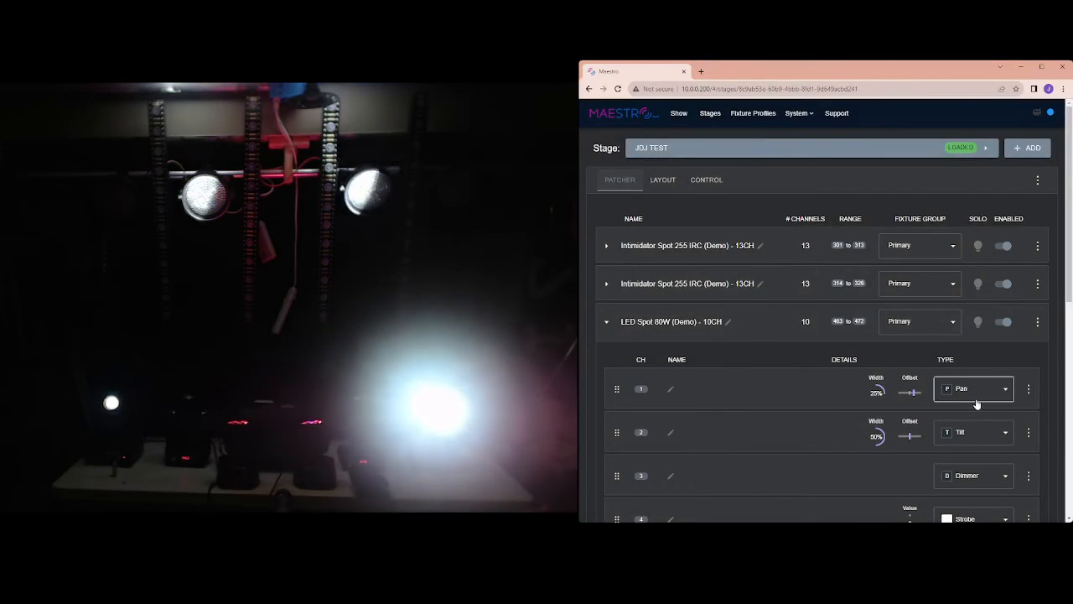
Step: Set the Tilt channel offset of the first LED Spot 80W (address 463) to -50% and save the channel
click(1029, 431)
click(1018, 448)
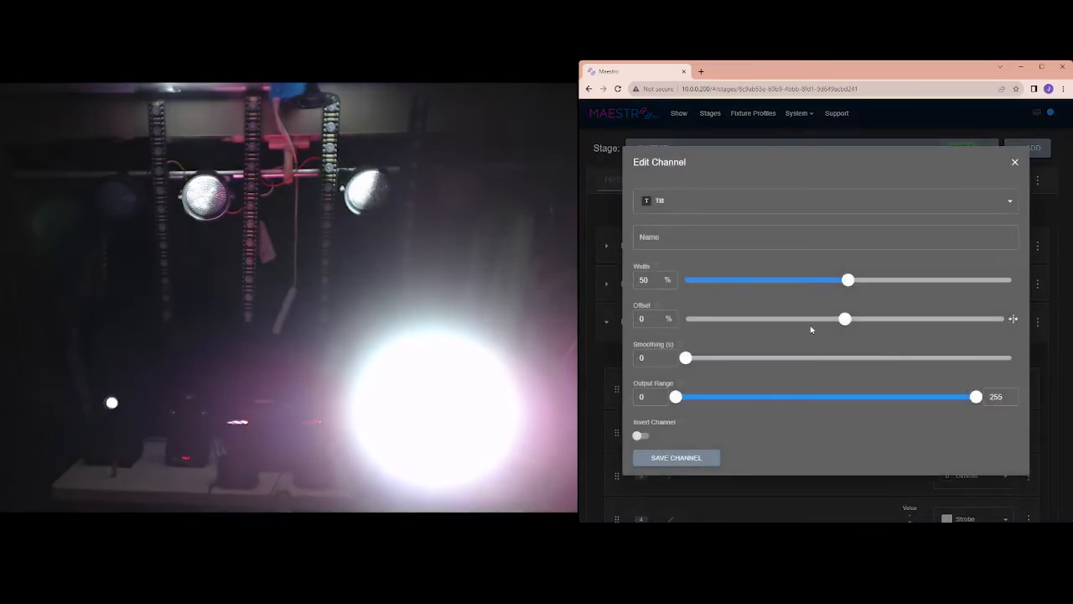
drag(842, 328, 770, 325)
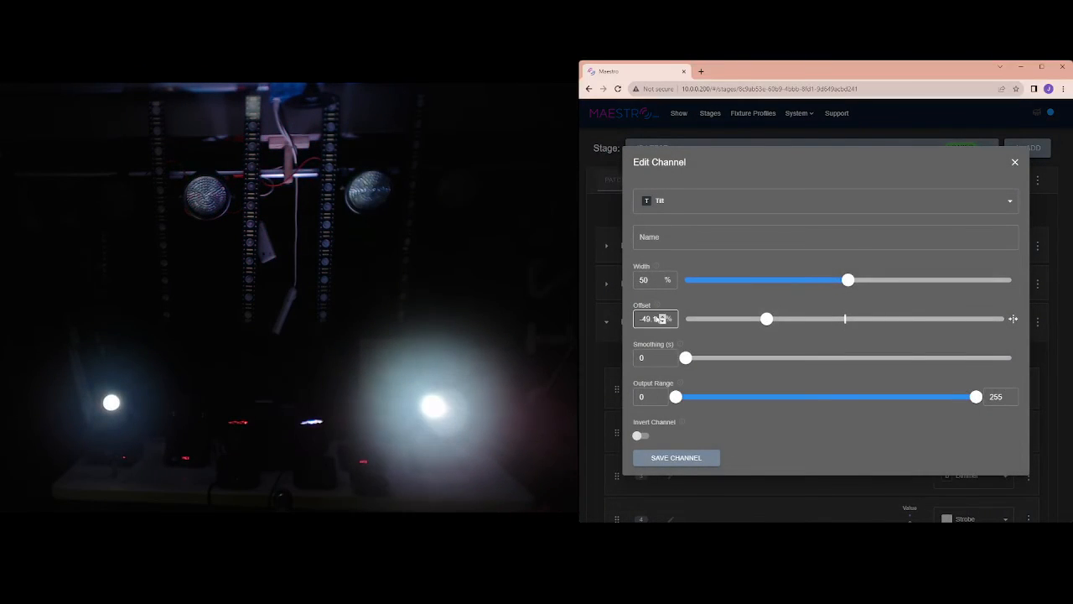
text(0)
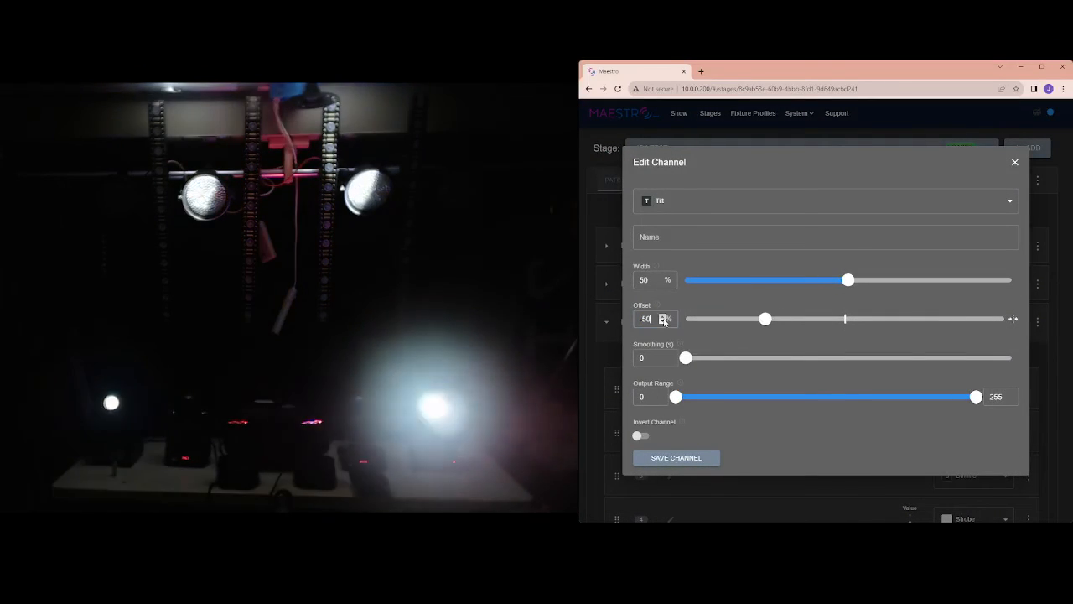
click(676, 458)
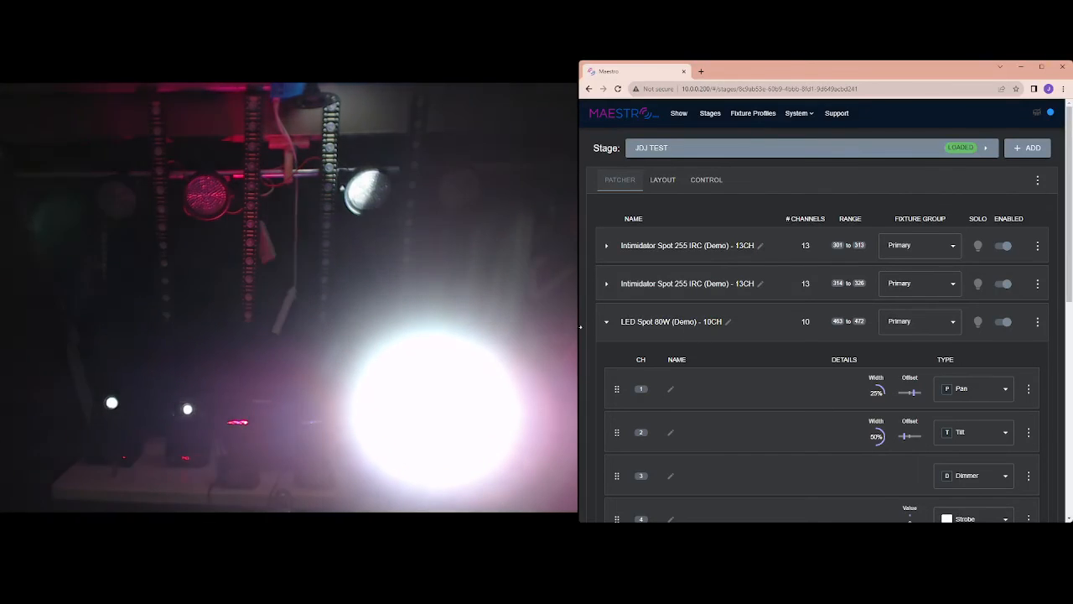
Step: Set the Pan channel offset of the second LED Spot 80W (address 473) to 35% and save the channel
click(606, 321)
click(606, 359)
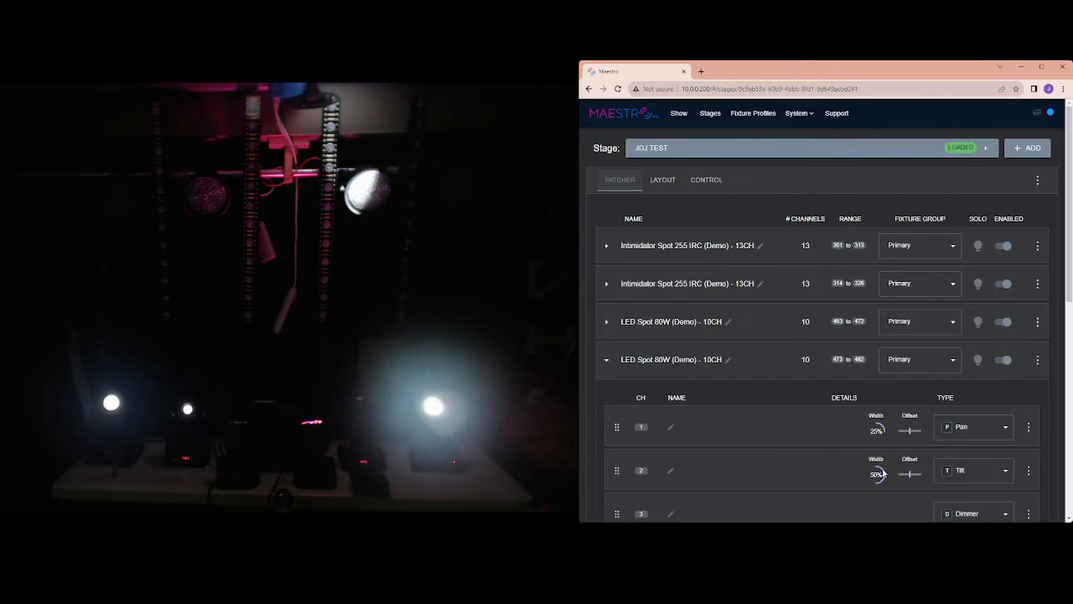
scroll(1030, 247, down, 2)
click(1031, 245)
click(1015, 262)
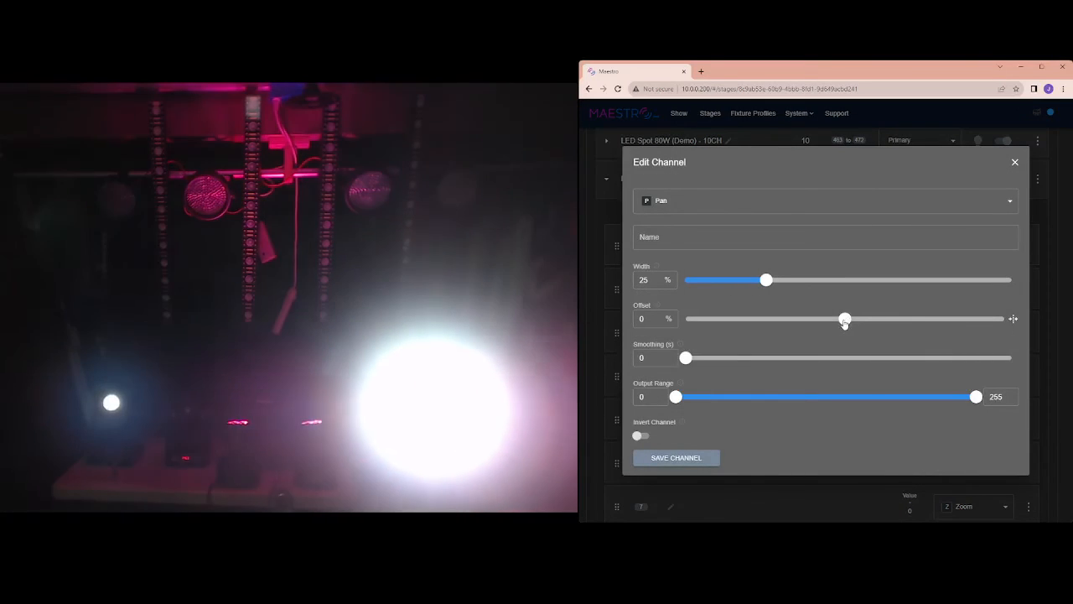
drag(844, 319, 909, 318)
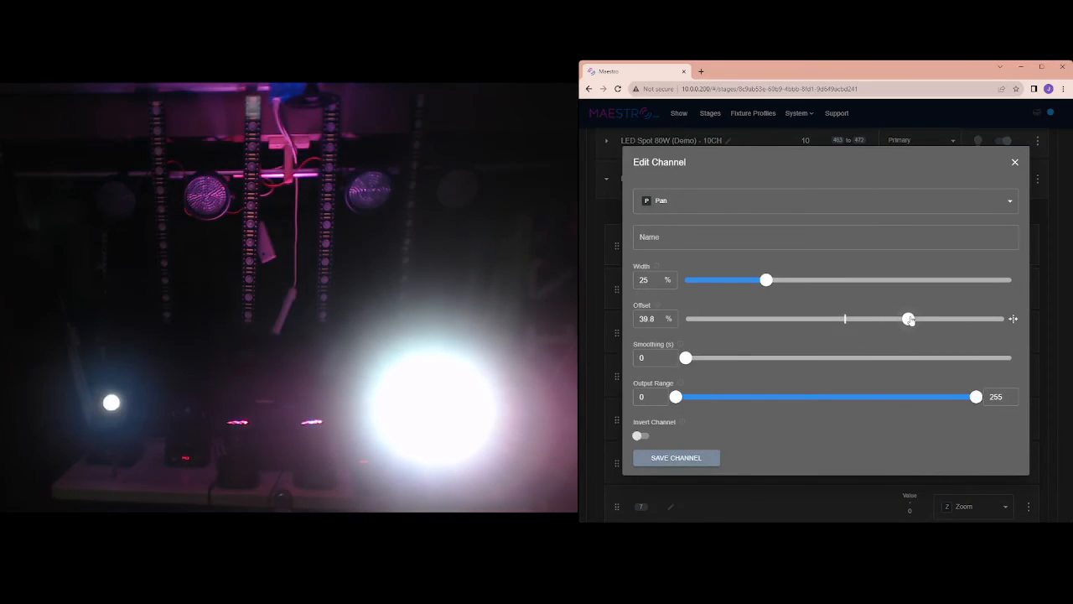
double_click(644, 319)
text(35)
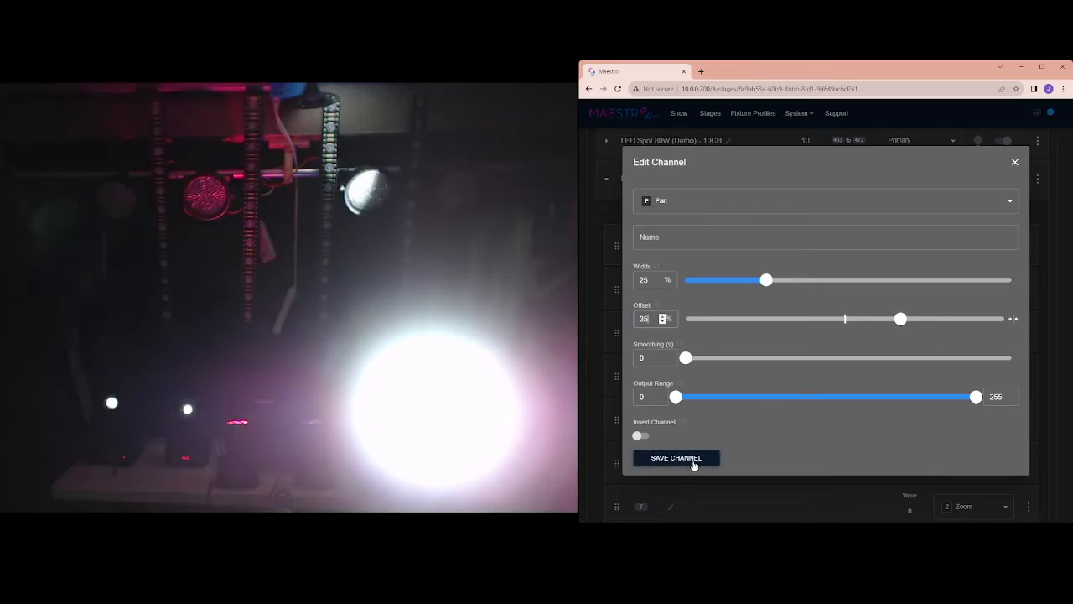
click(692, 458)
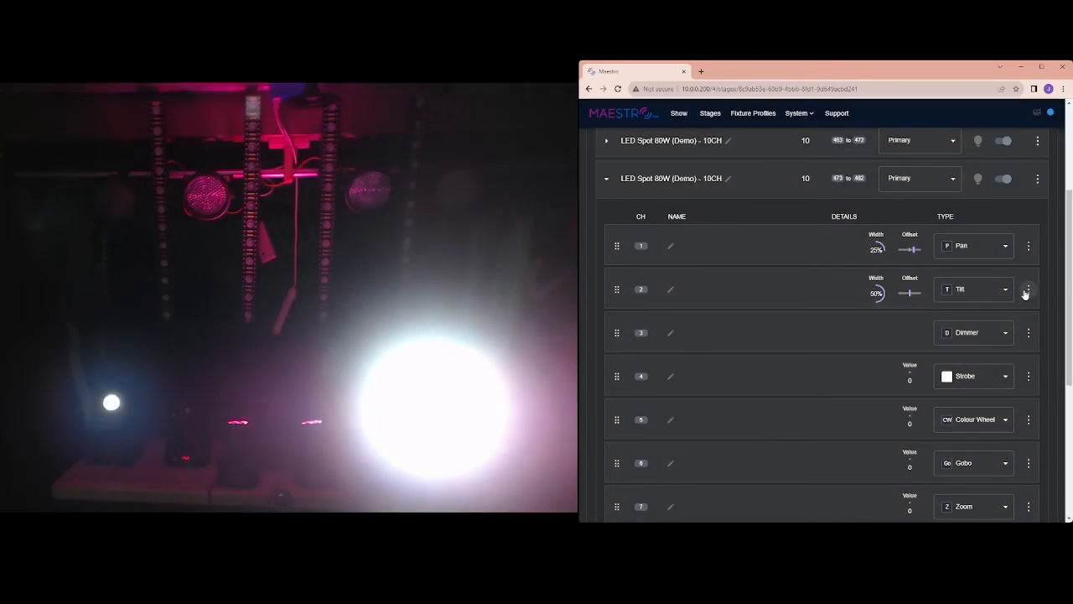
Step: Set the Tilt channel offset of the second LED Spot 80W (address 473) to -50% and save the channel
click(1029, 289)
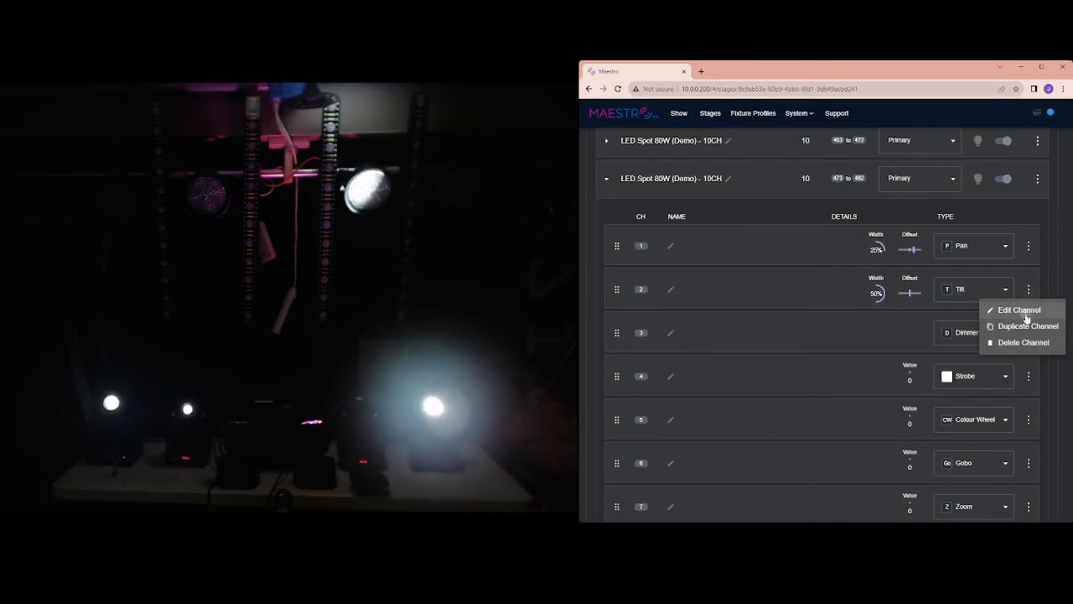
click(1010, 307)
drag(847, 322, 751, 323)
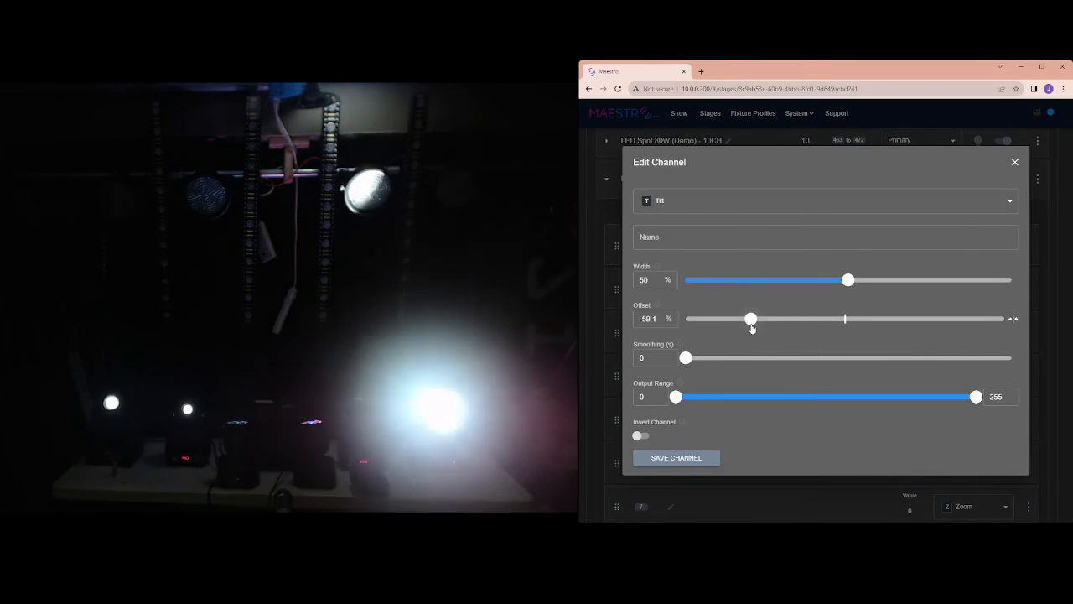
double_click(648, 319)
text(-50)
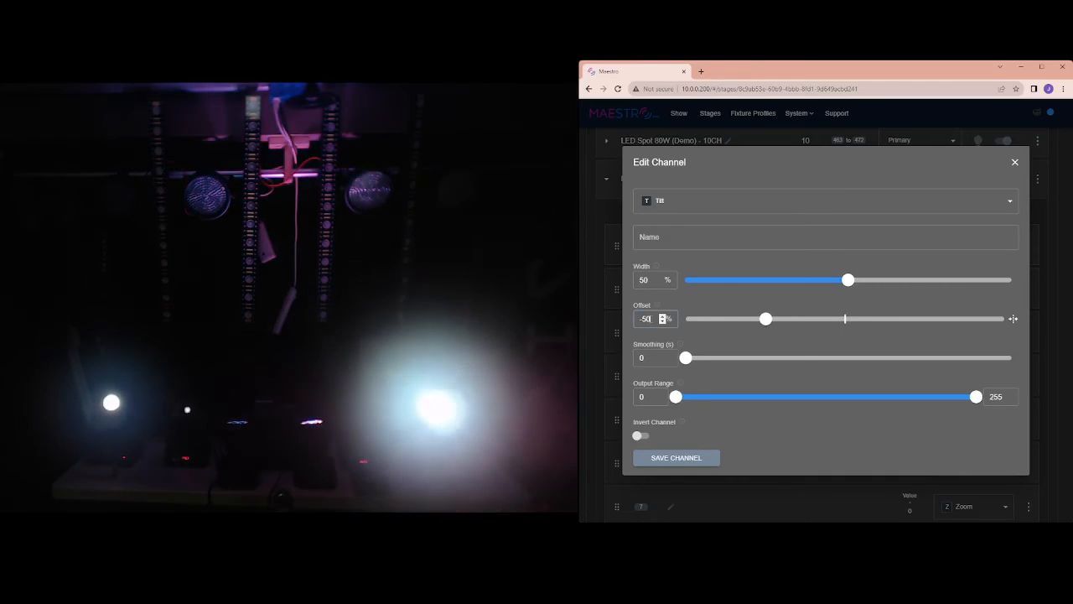
click(686, 464)
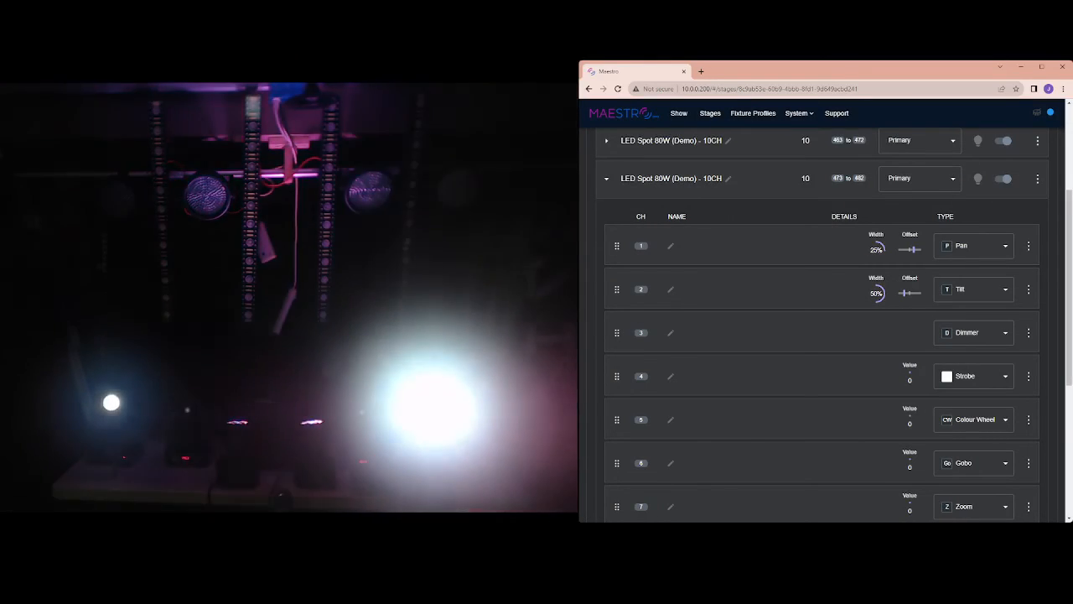
Step: Set the Pan channel offset of the first Stage Wash moving head (address 483) to 35% and save the channel
click(606, 180)
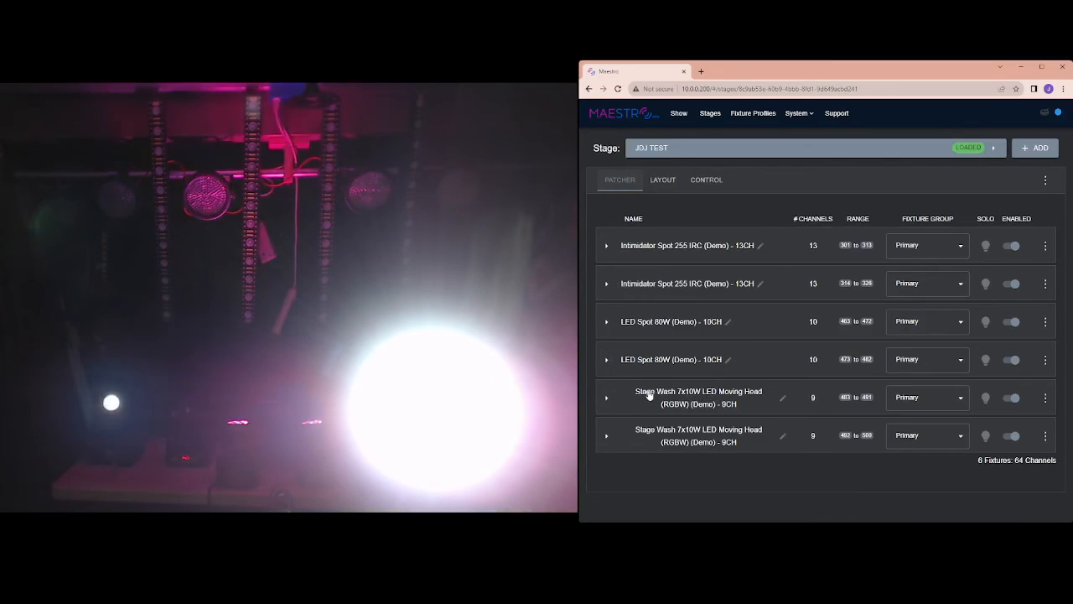
click(607, 397)
scroll(781, 327, down, 2)
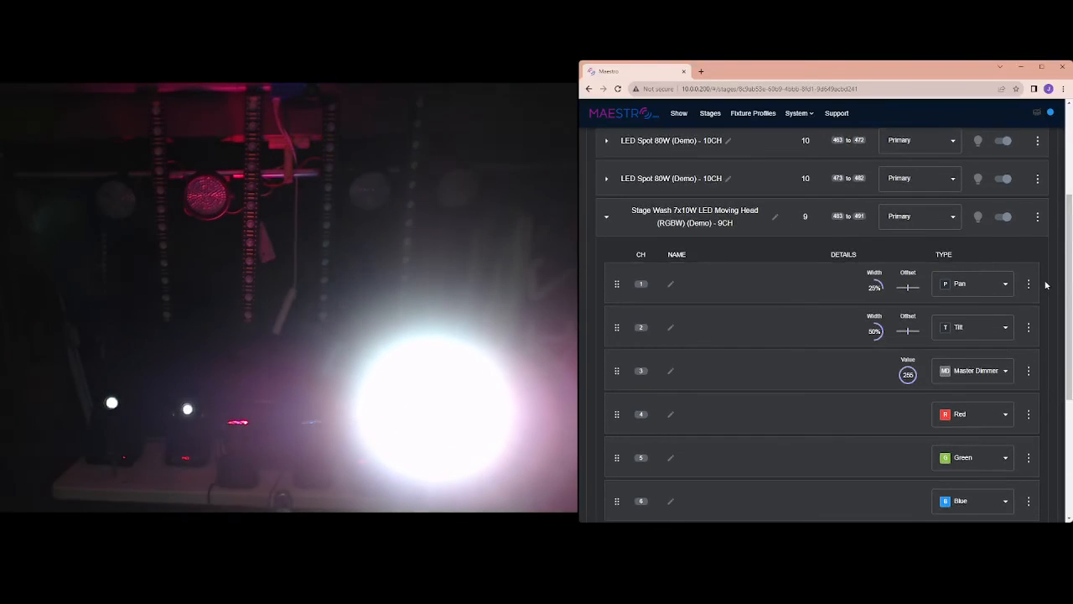
click(1029, 285)
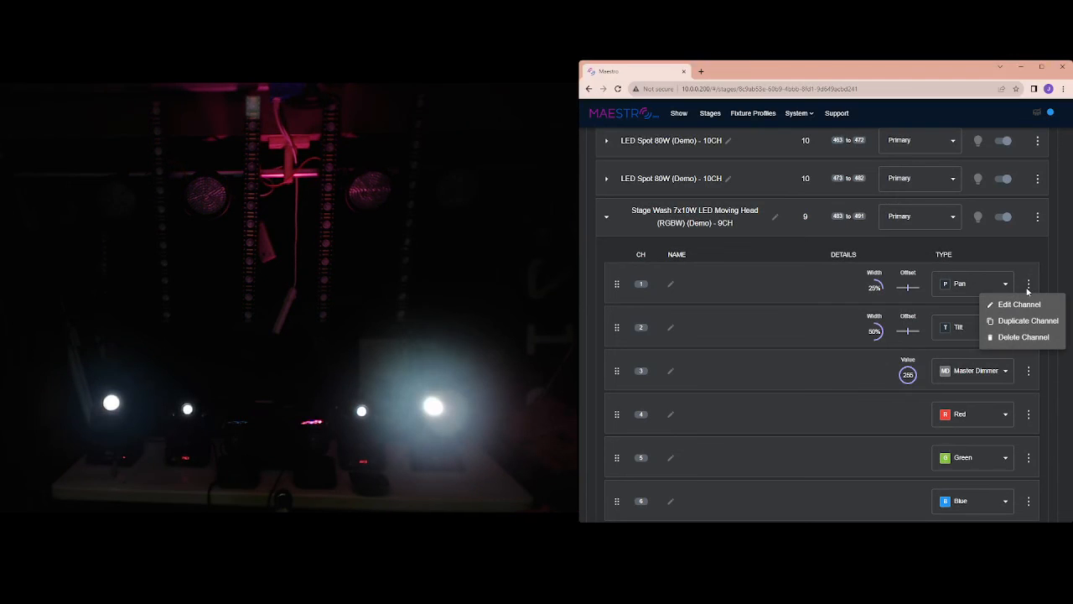
click(1020, 304)
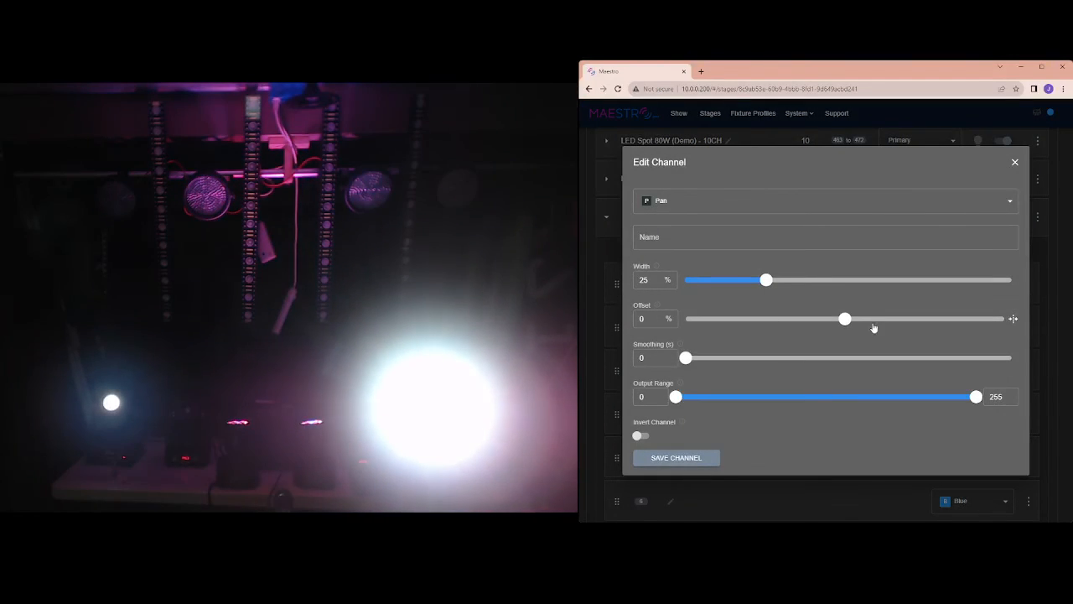
drag(940, 323, 894, 321)
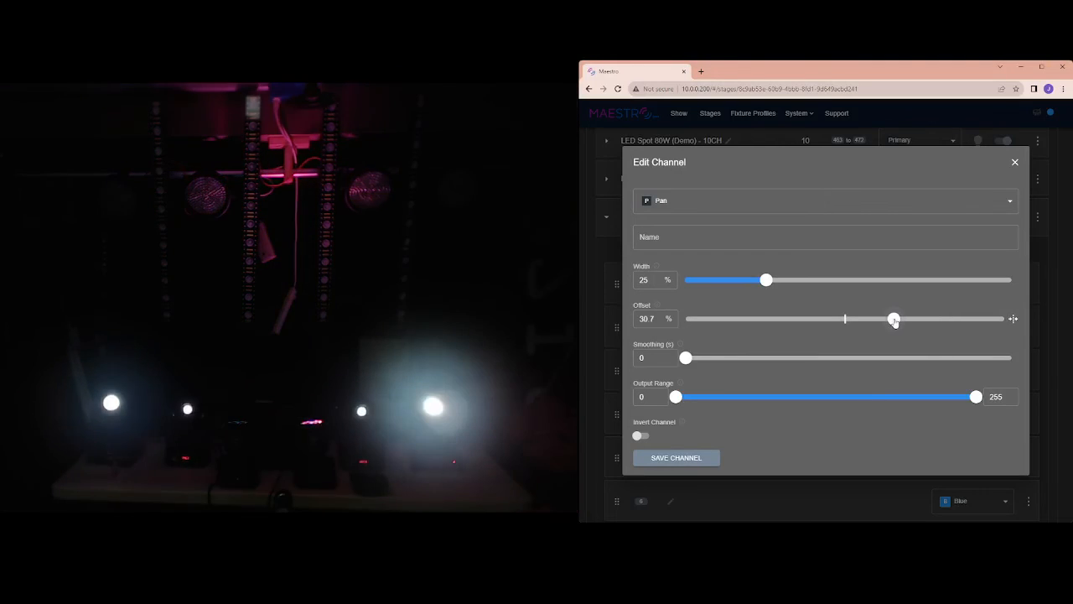
double_click(654, 319)
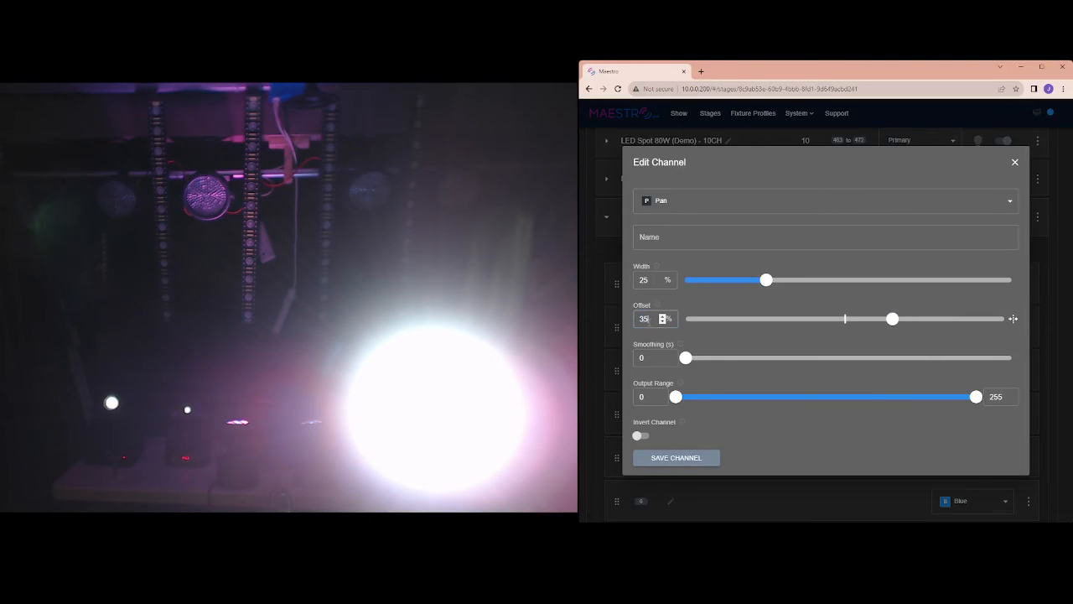
click(644, 459)
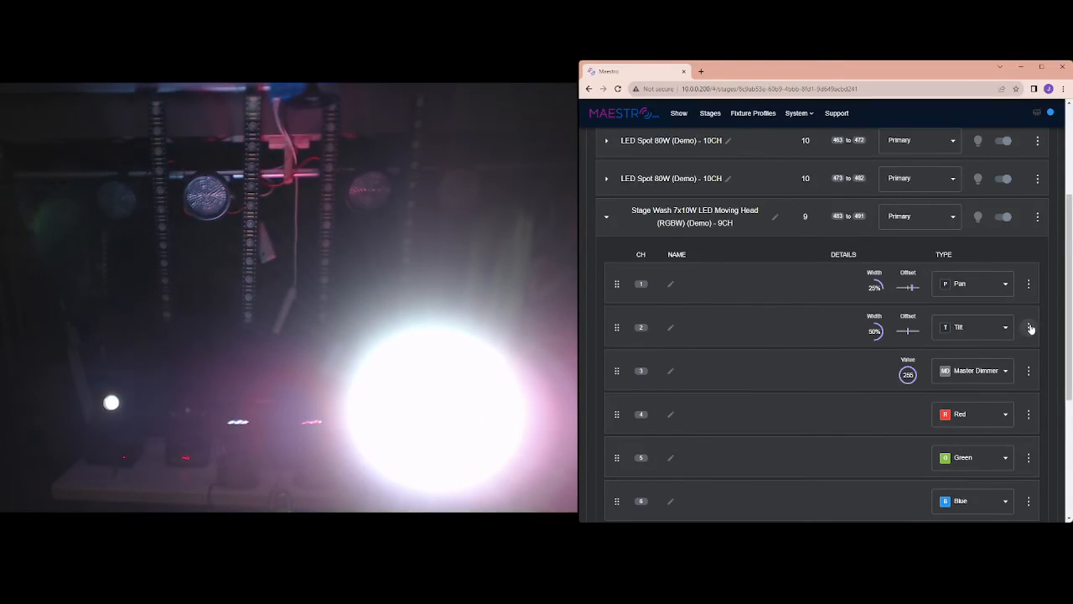
Step: Set the Tilt channel offset of the first Stage Wash moving head (address 483) to -50% and save the channel
click(1030, 328)
click(1018, 351)
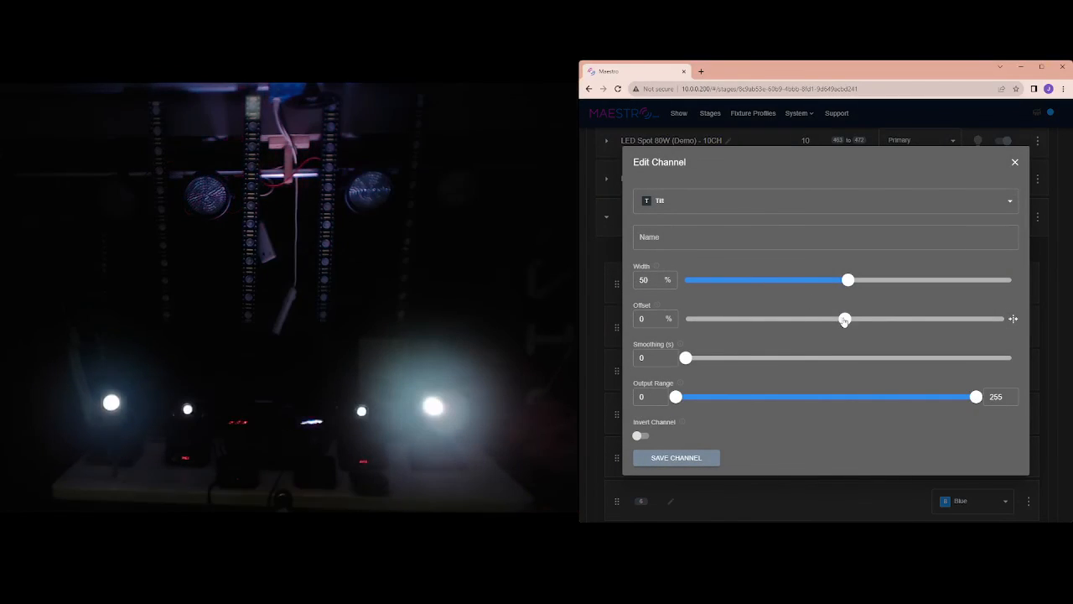
drag(844, 319, 756, 319)
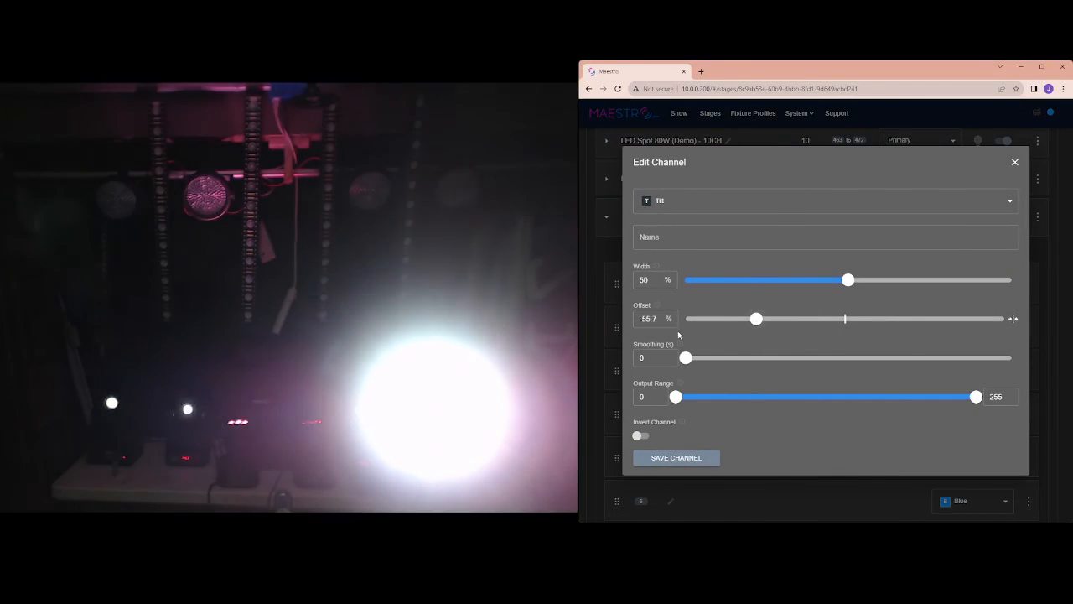
double_click(648, 319)
text(-50)
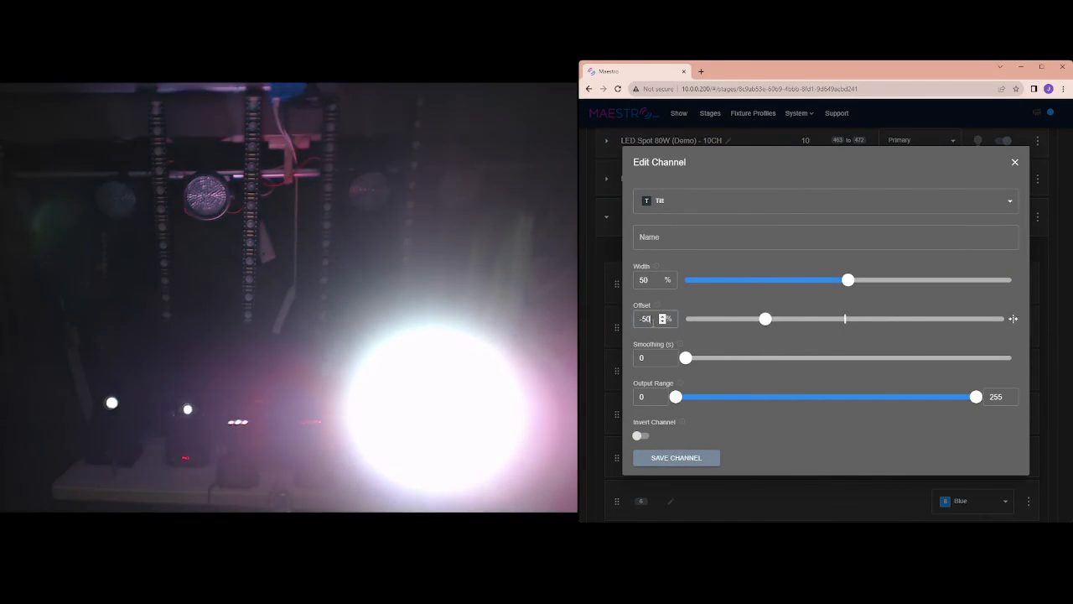
click(651, 457)
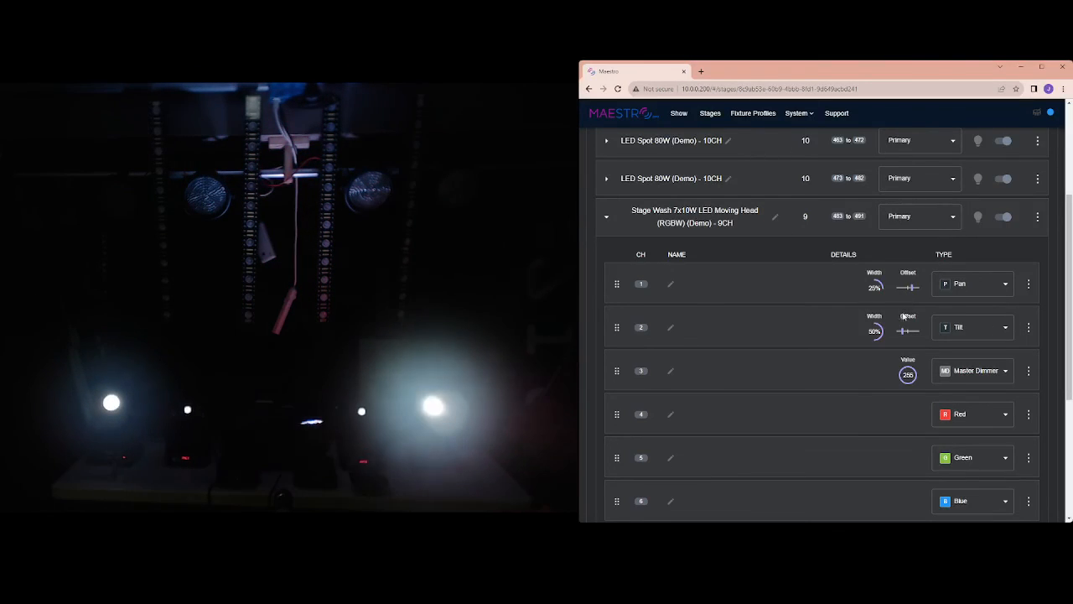
Step: Set the Tilt channel offset of the first Stage Wash moving head (address 483) to 50%, save the channel and collapse the fixture
click(1028, 327)
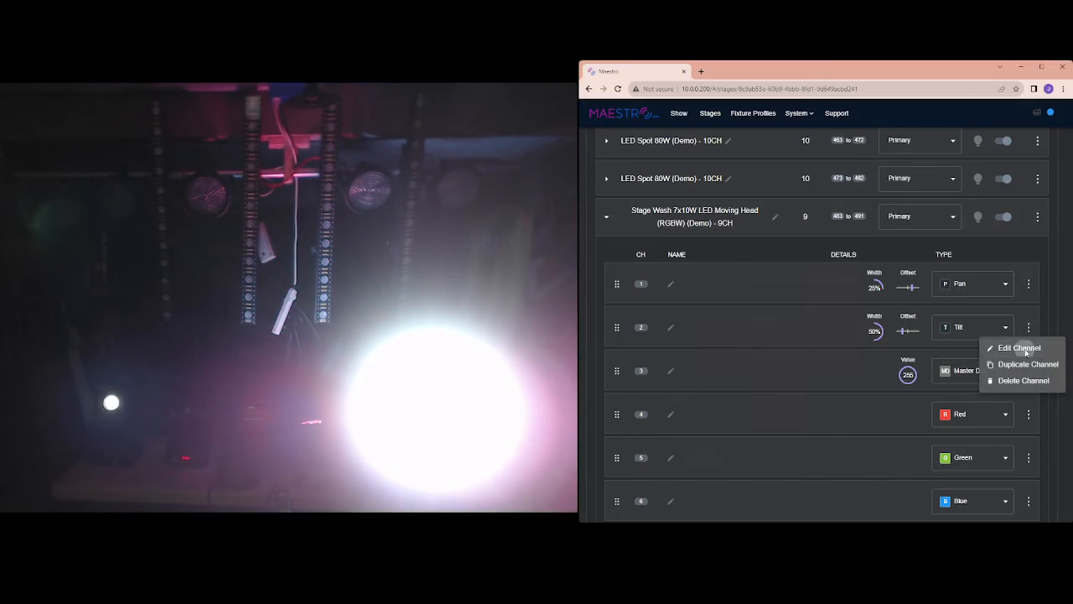
click(1019, 347)
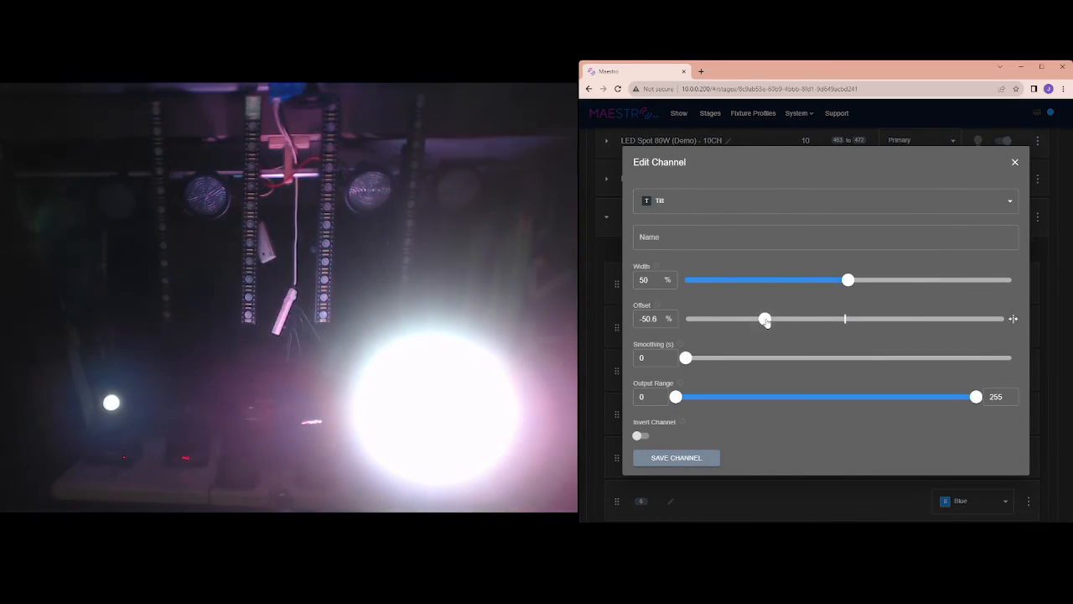
drag(766, 319, 914, 319)
double_click(646, 318)
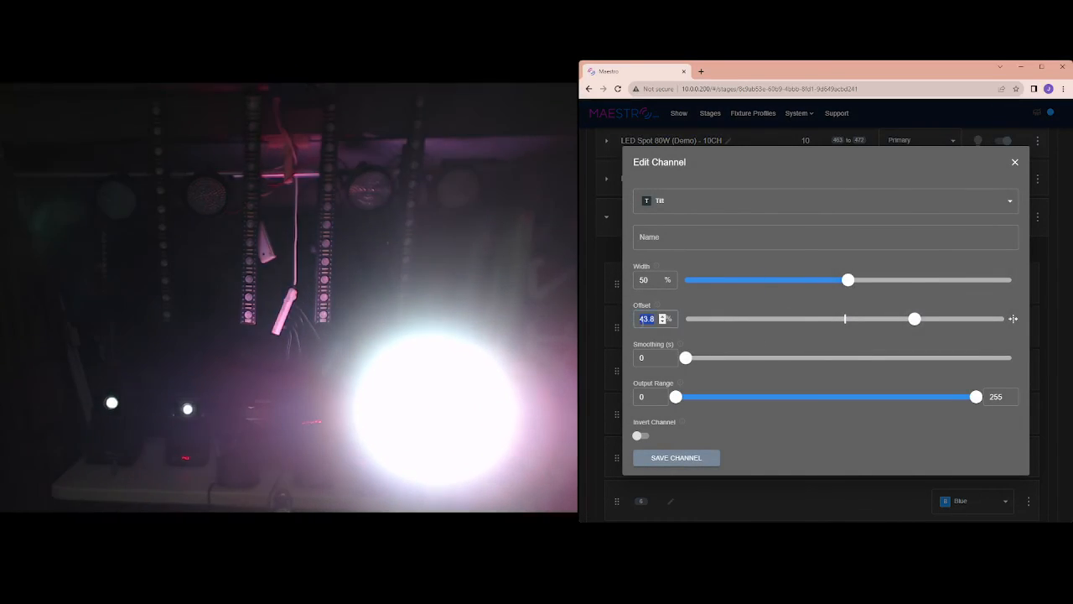
text(50)
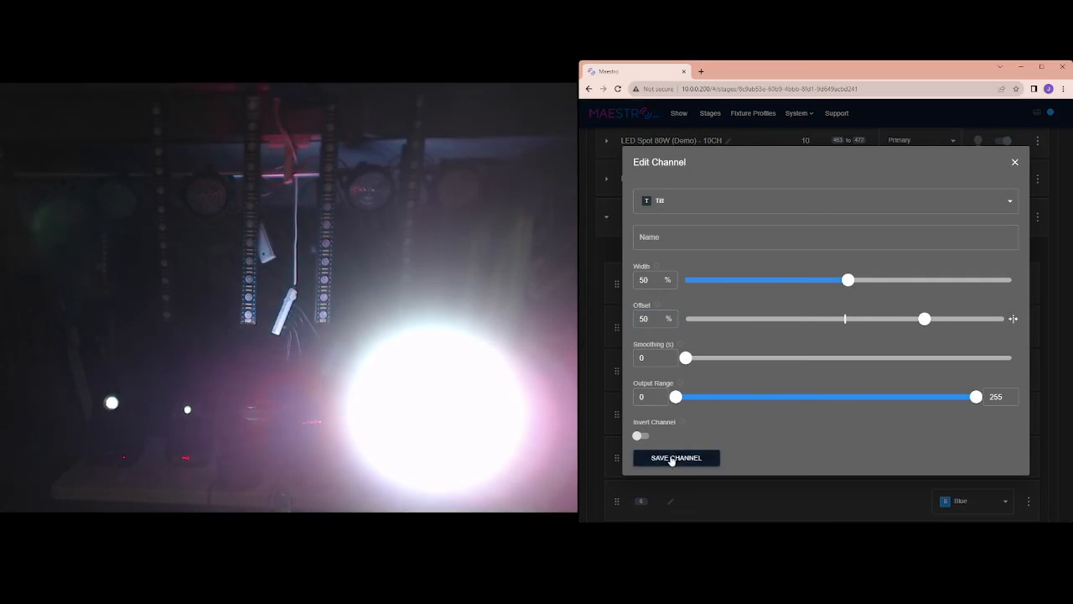
click(672, 458)
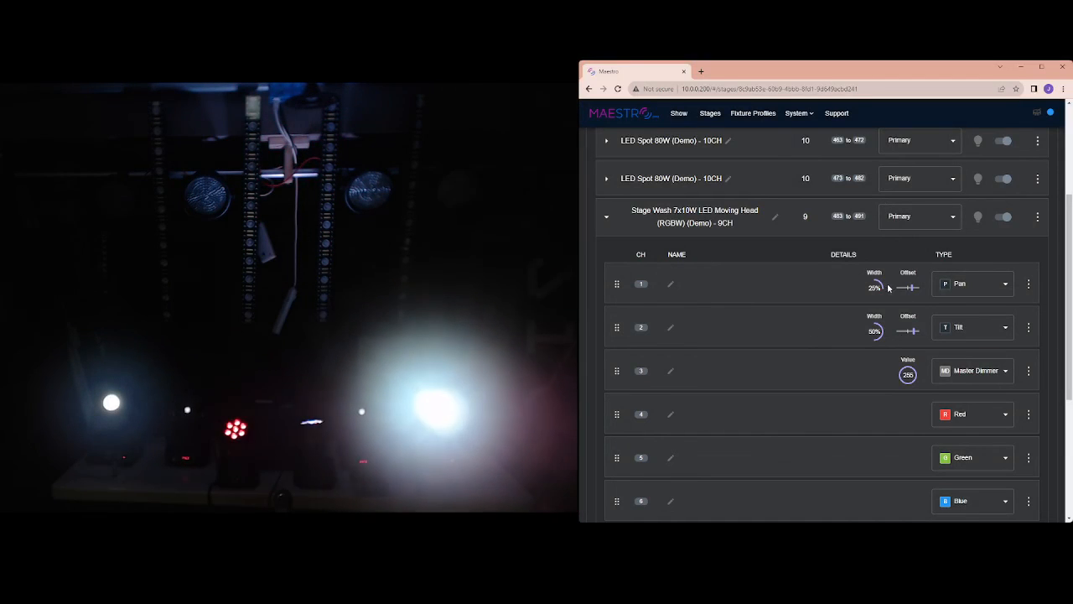
click(607, 220)
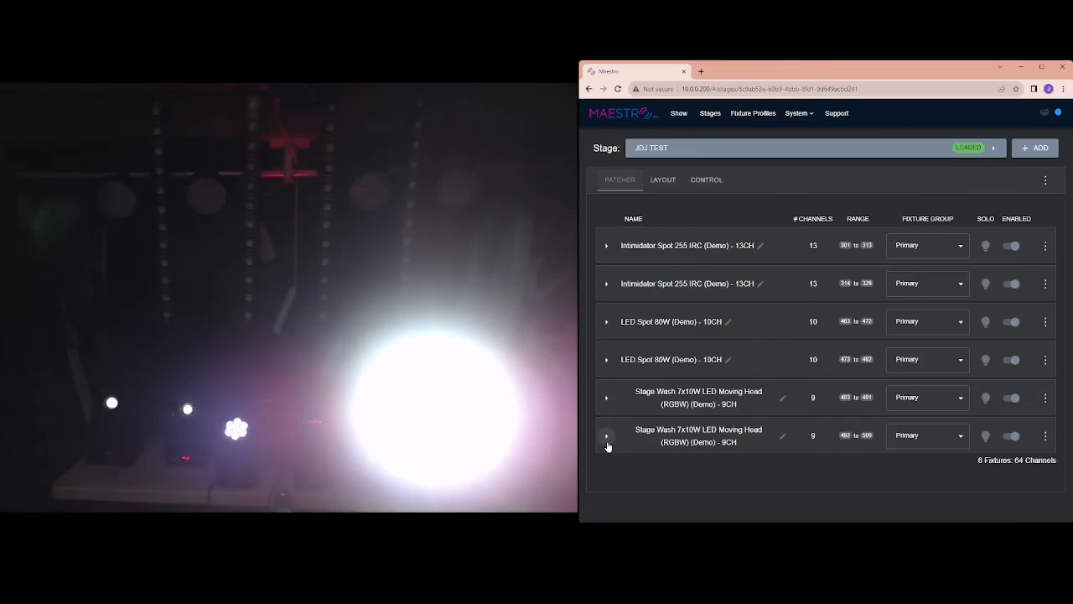
Step: Set the Pan channel offset of the second Stage Wash moving head (address 492) to 35% and save the channel
click(606, 436)
scroll(1004, 410, down, 2)
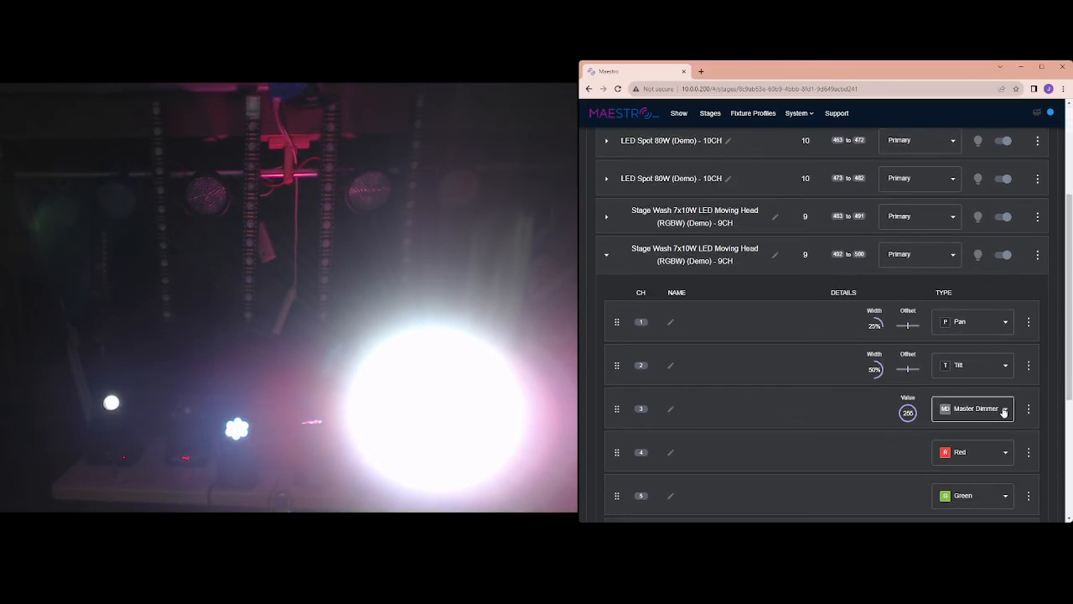
click(1029, 322)
click(994, 341)
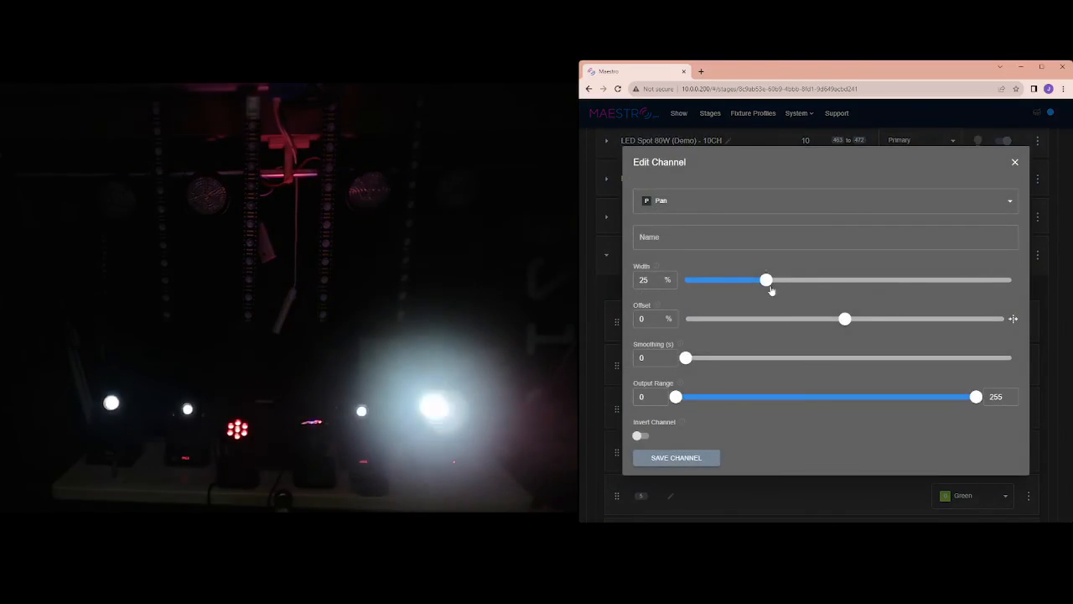
drag(845, 319, 899, 318)
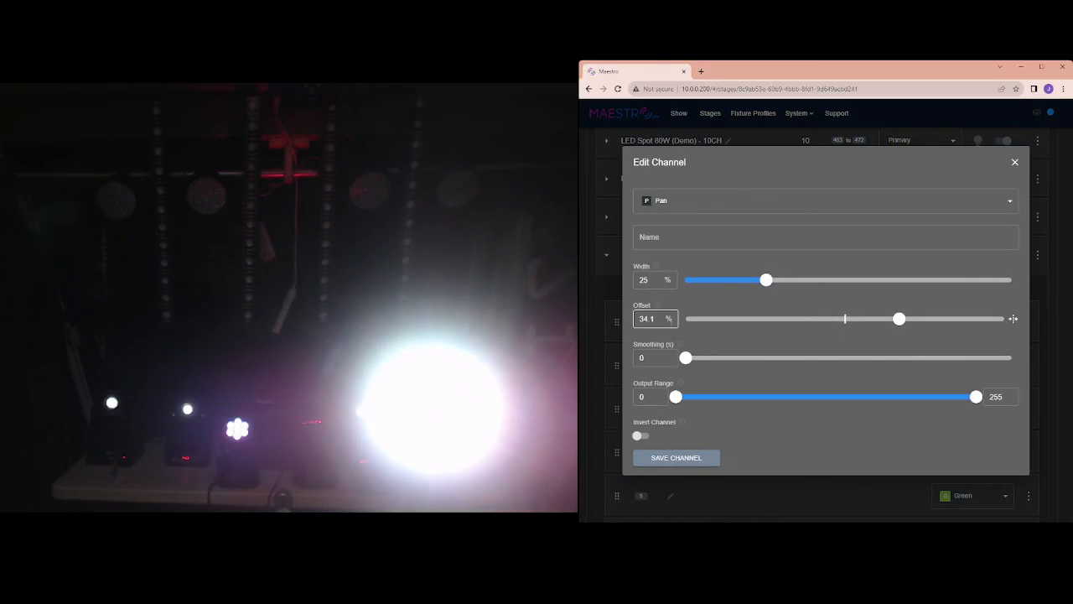
double_click(654, 319)
text(35)
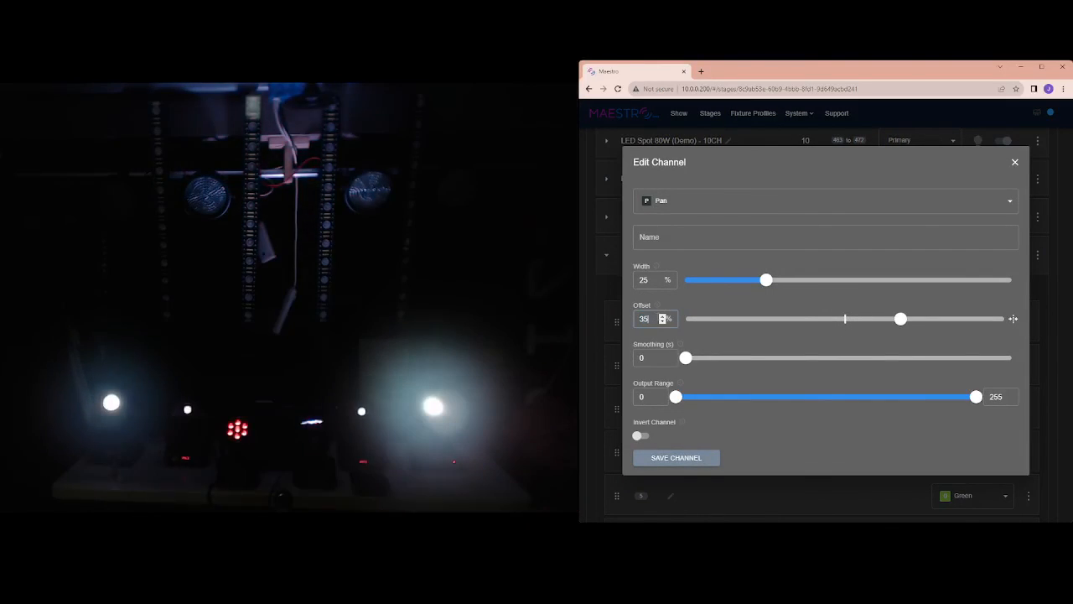
click(665, 463)
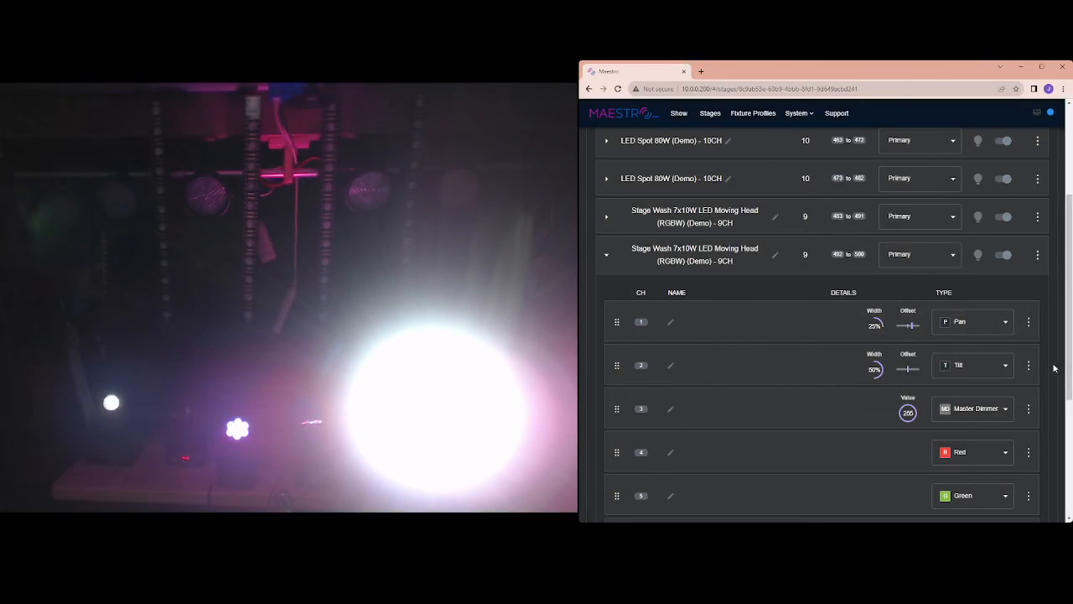
Step: Set the Tilt channel offset of the second Stage Wash moving head (address 492) to 50%, save the channel and collapse the fixture
click(1029, 364)
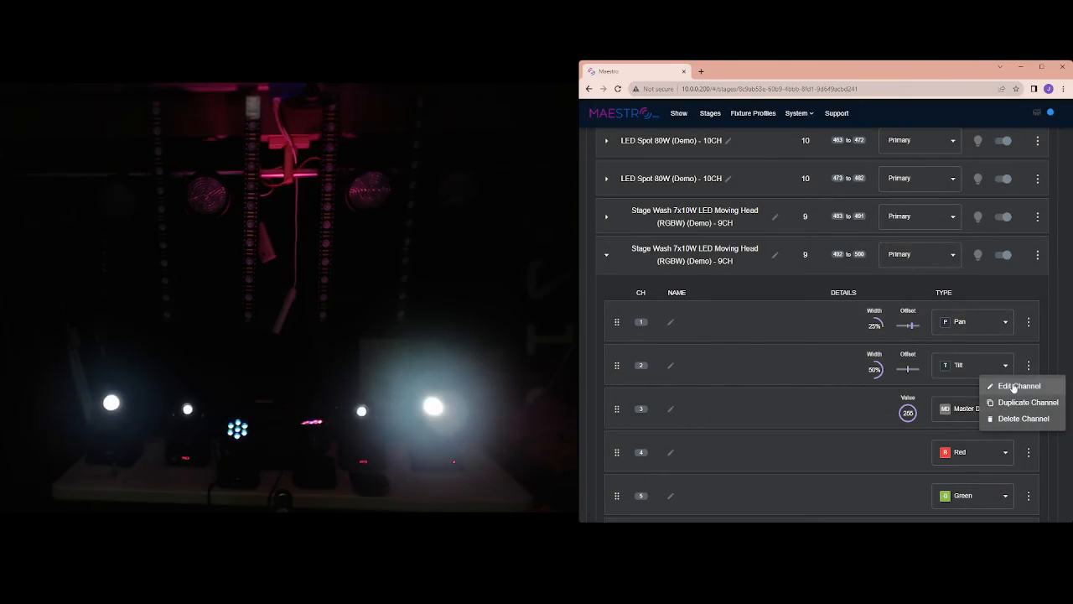
click(1019, 383)
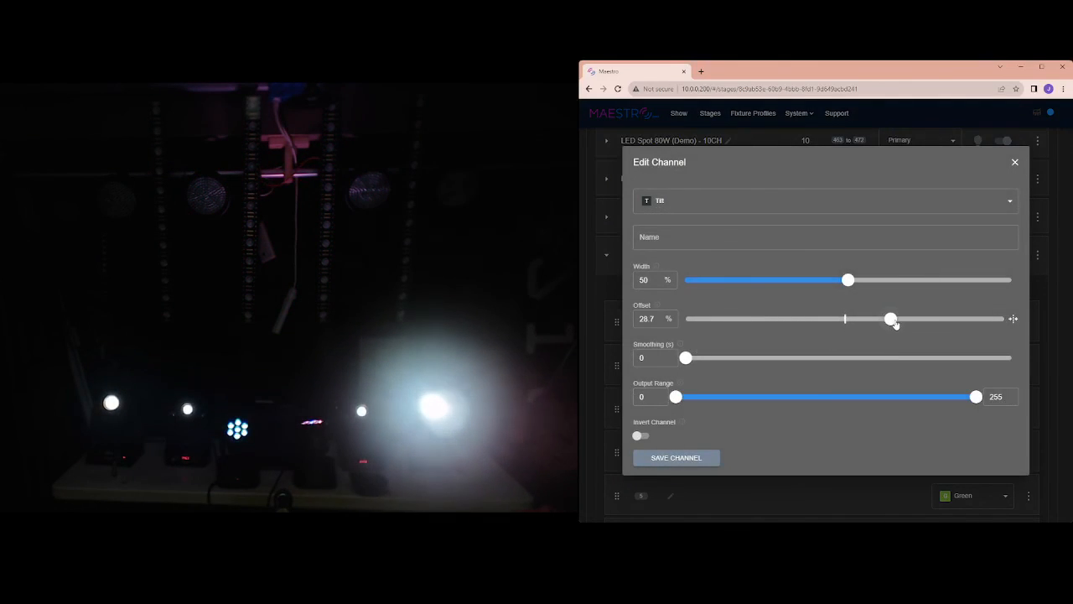
drag(895, 323, 917, 322)
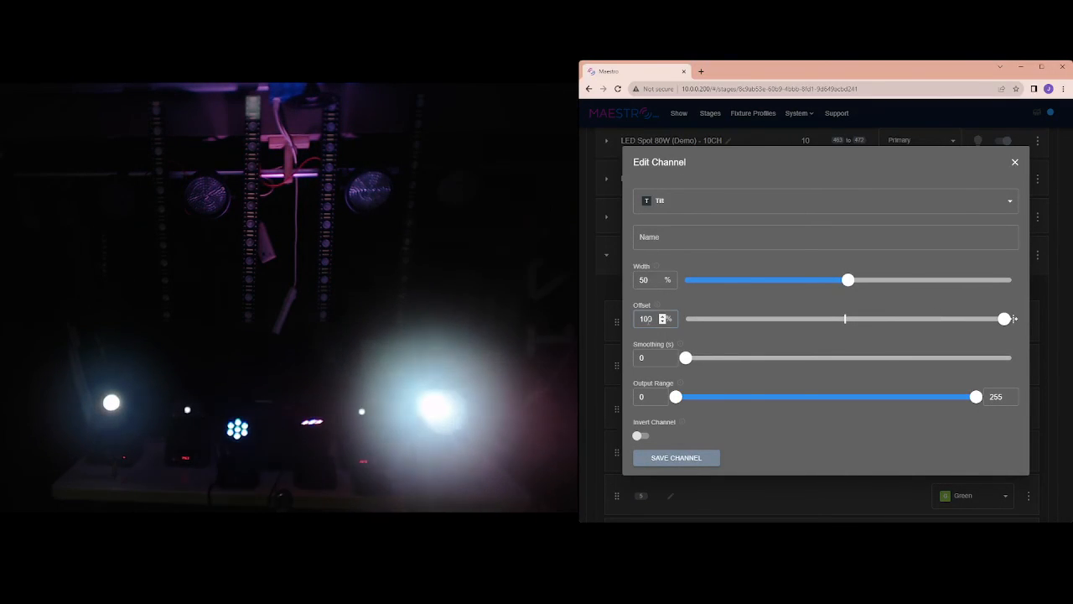
key(BackSpace)
key(BackSpace)
key(BackSpace)
text(5)
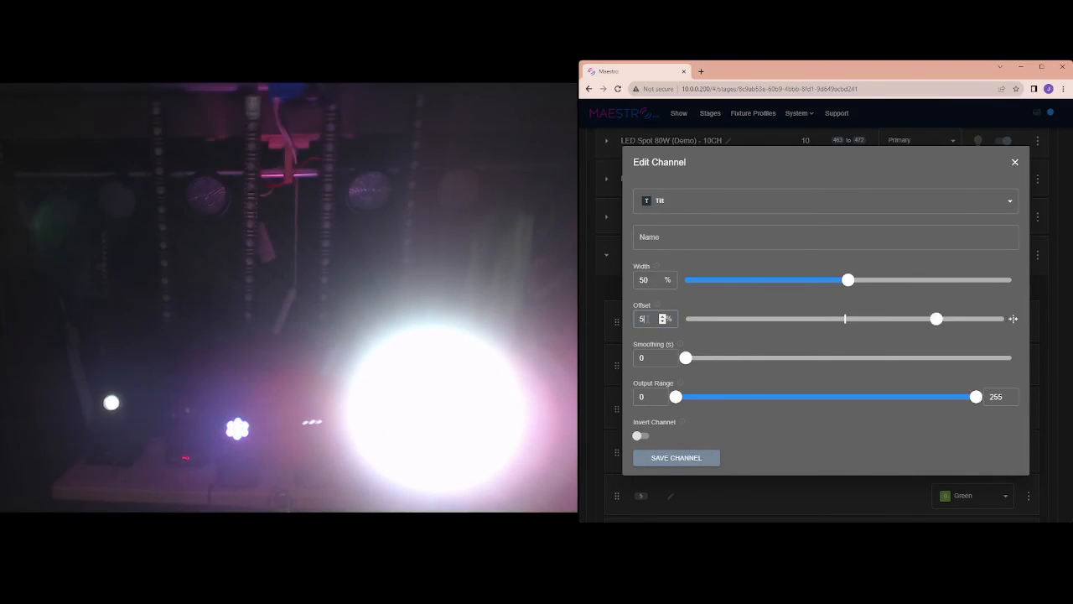
text(0)
click(695, 455)
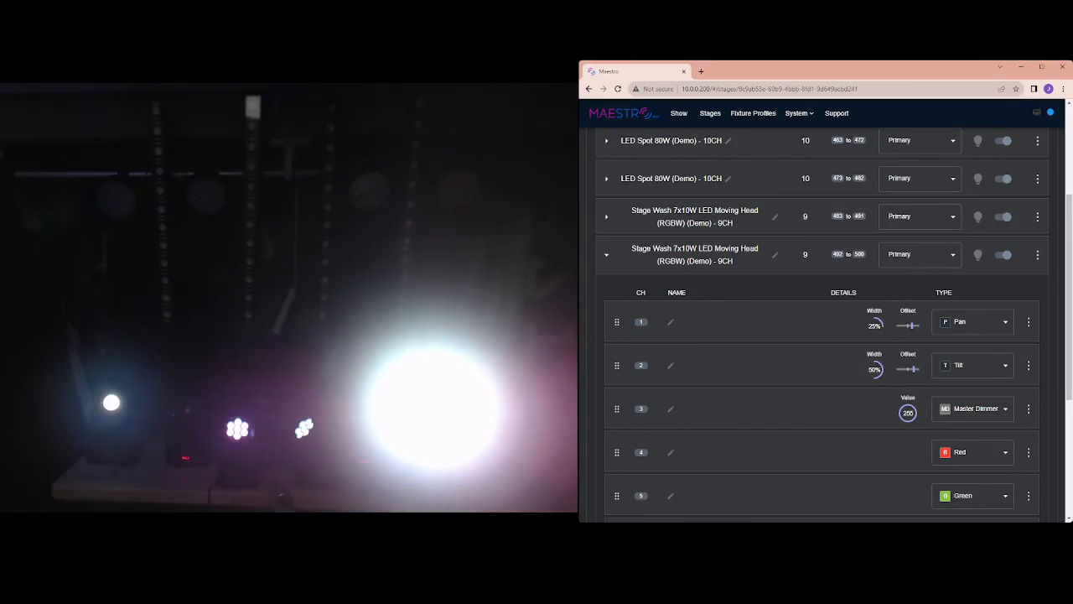
click(607, 263)
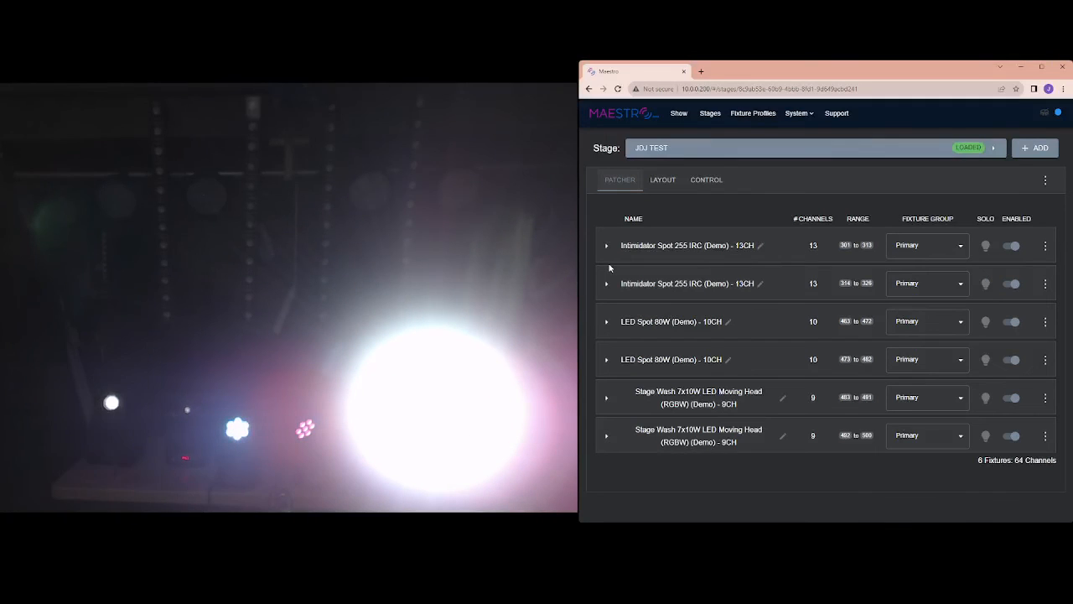